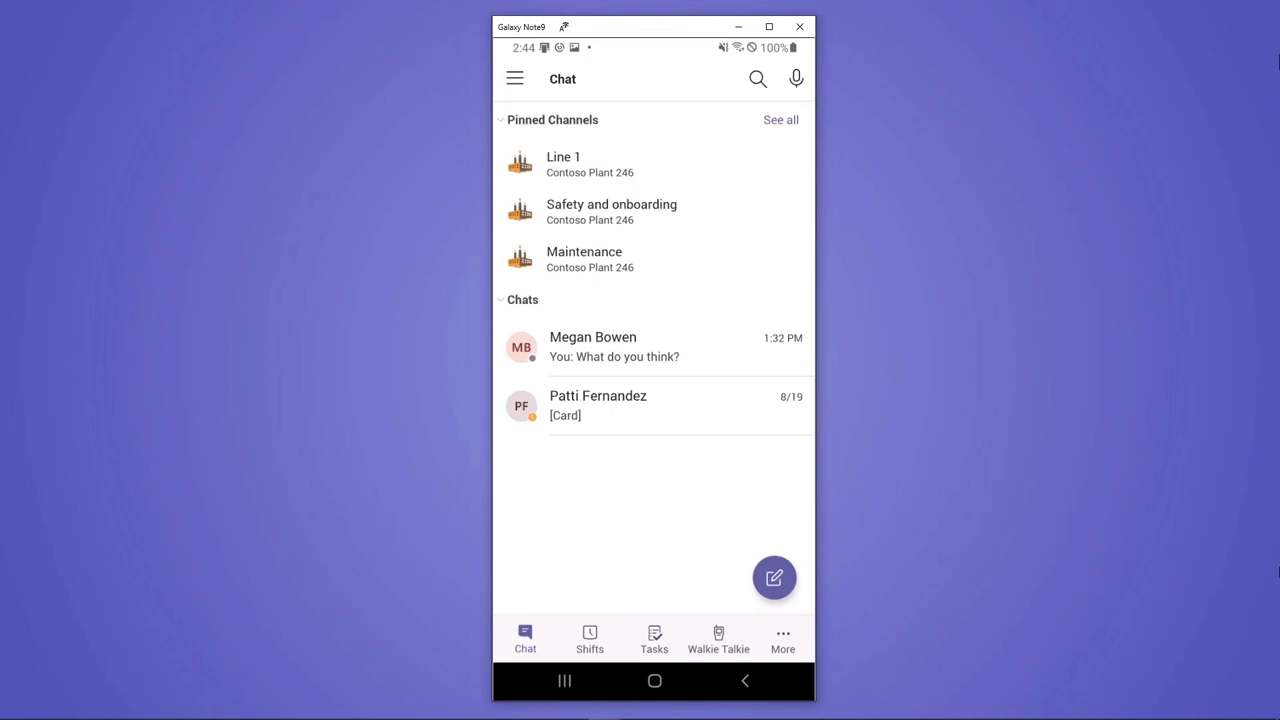
Go to Shifts and open the Sep 4, 5:00 AM – 5:00 PM Operators shift details
left_click(589, 638)
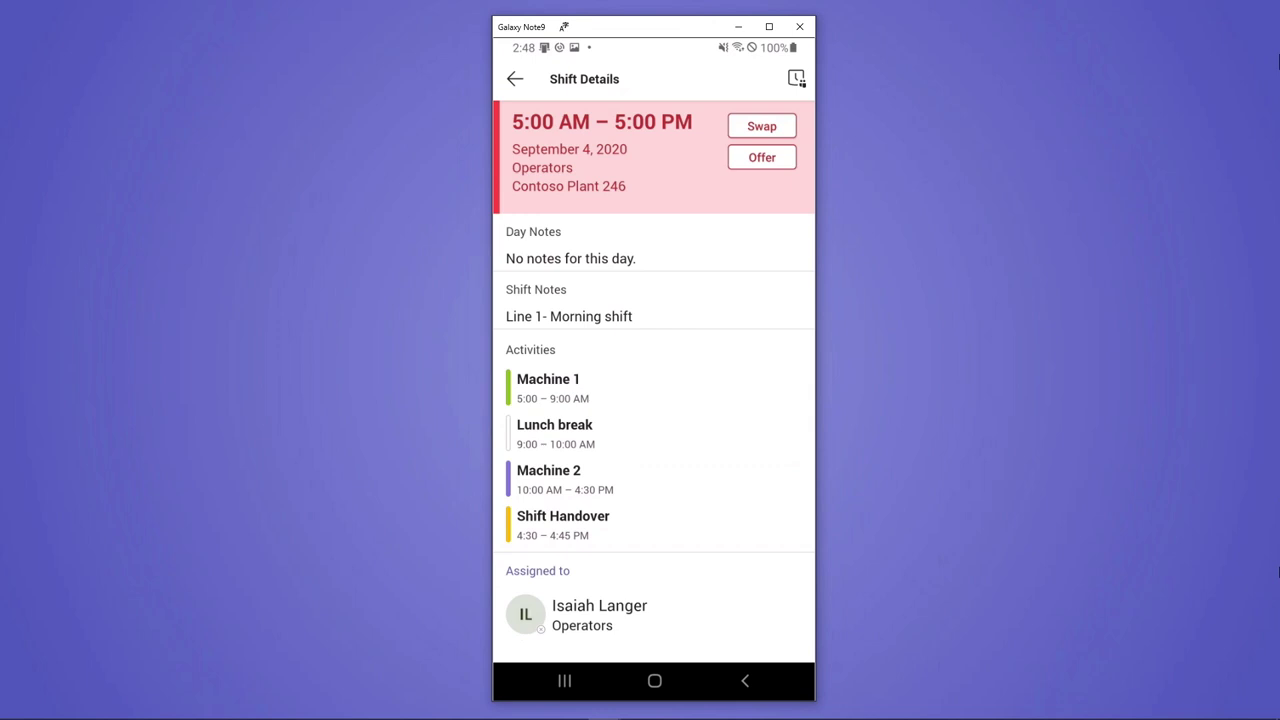
left_click(796, 78)
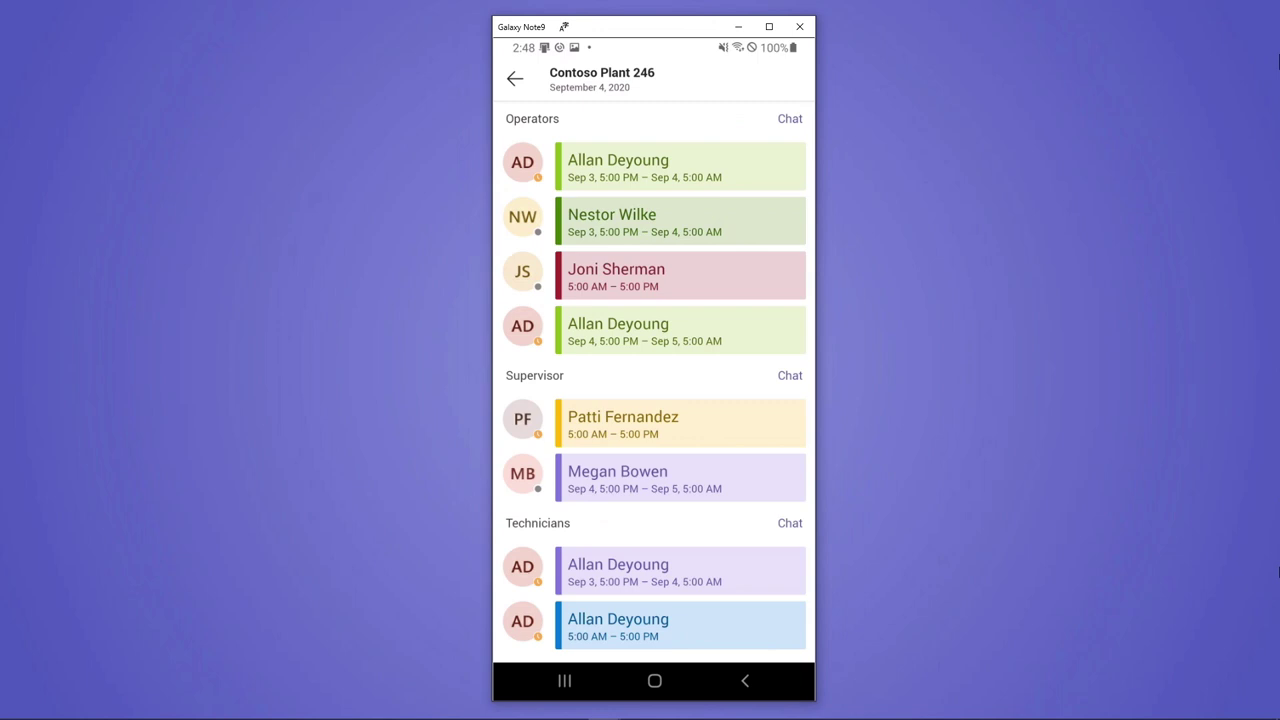
left_click(514, 78)
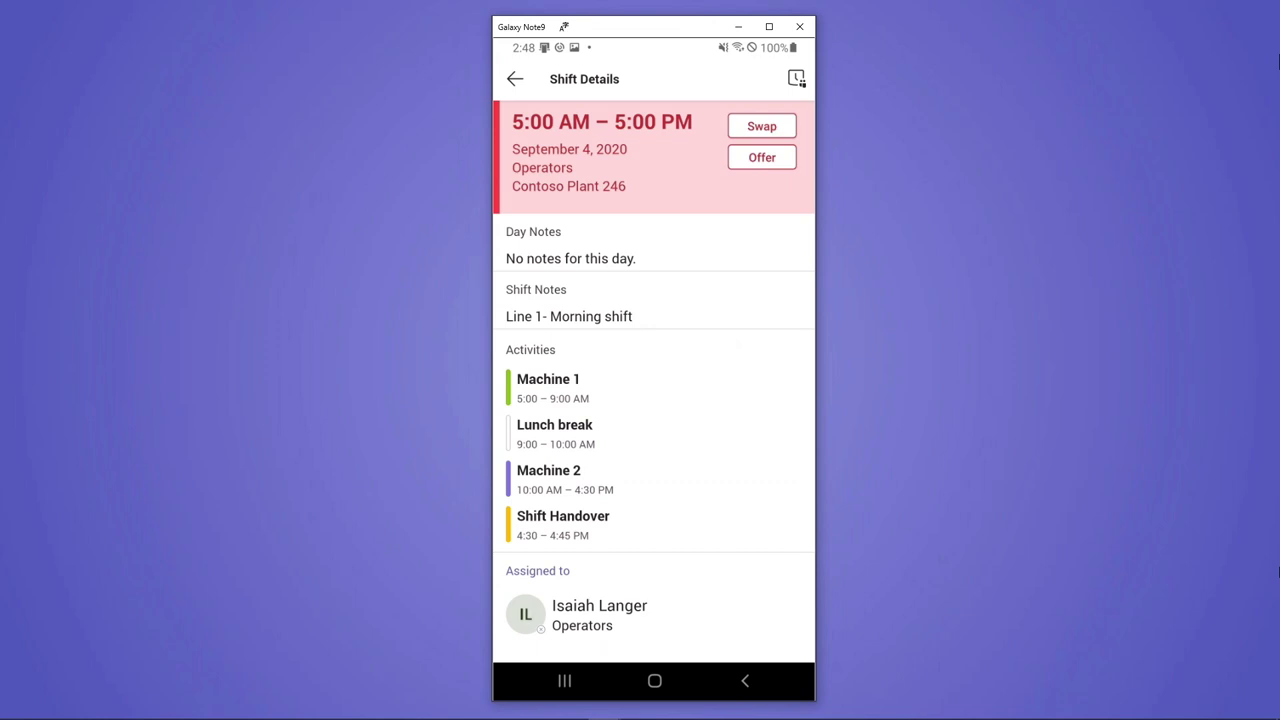
Send a swap of the Sep 4 shift for the teammate's Sep 3 shift, reason 'need to pick up kids'
left_click(761, 126)
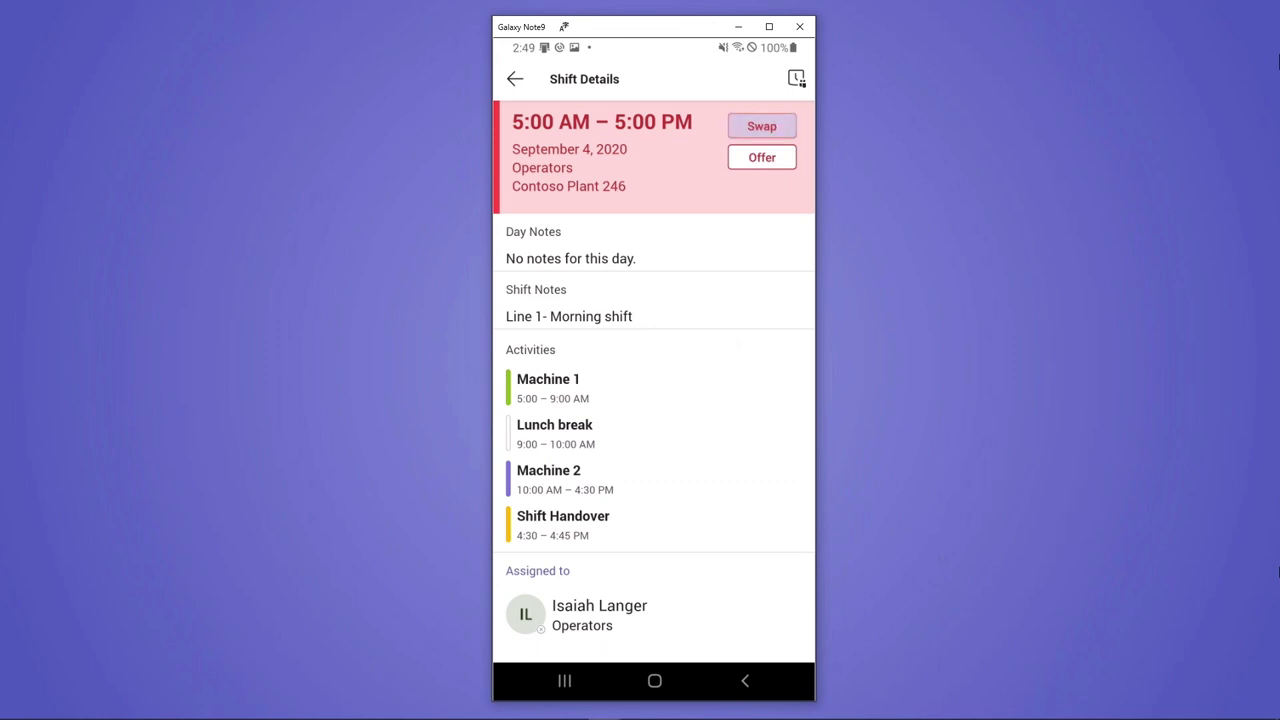
left_click(628, 331)
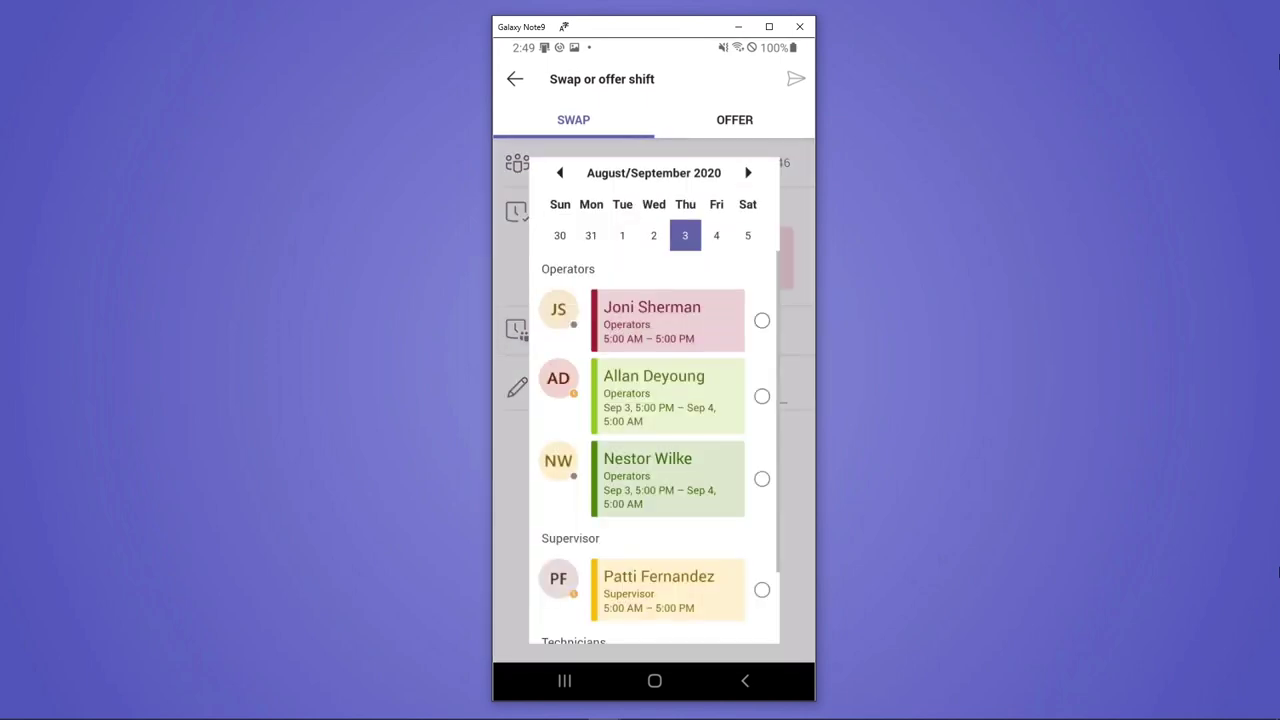
left_click(667, 320)
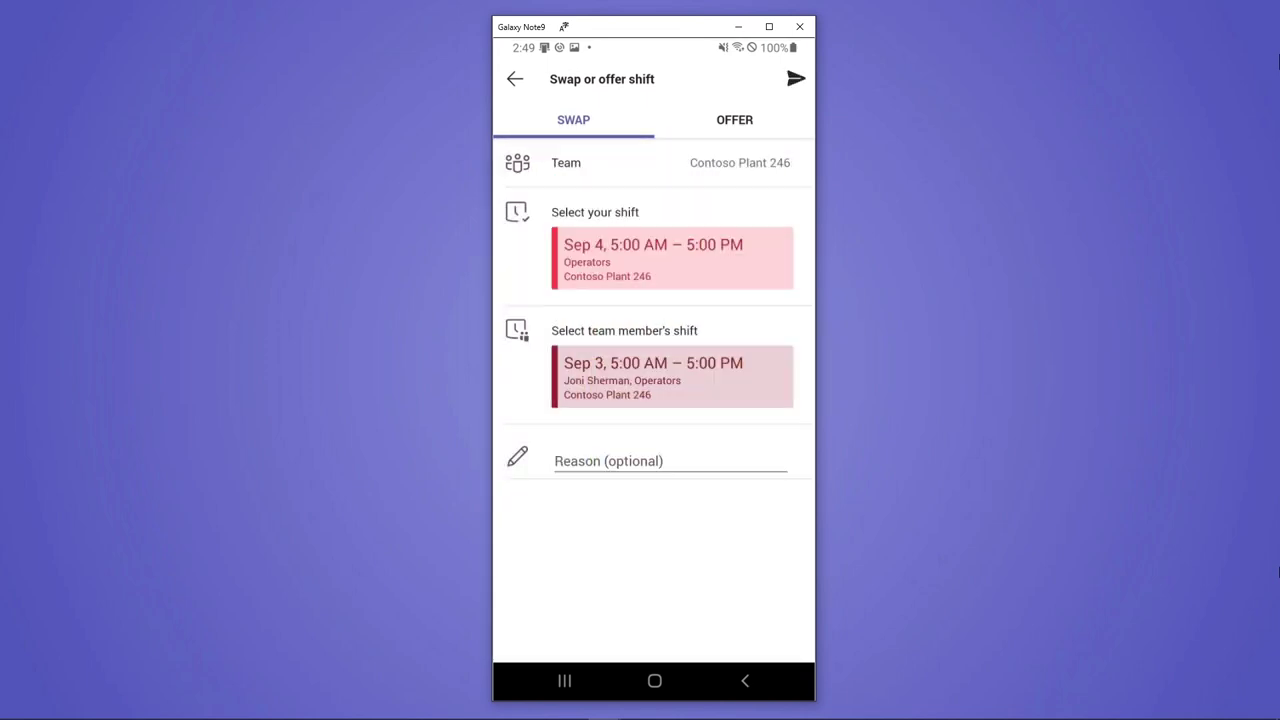
left_click(620, 457)
type("need to")
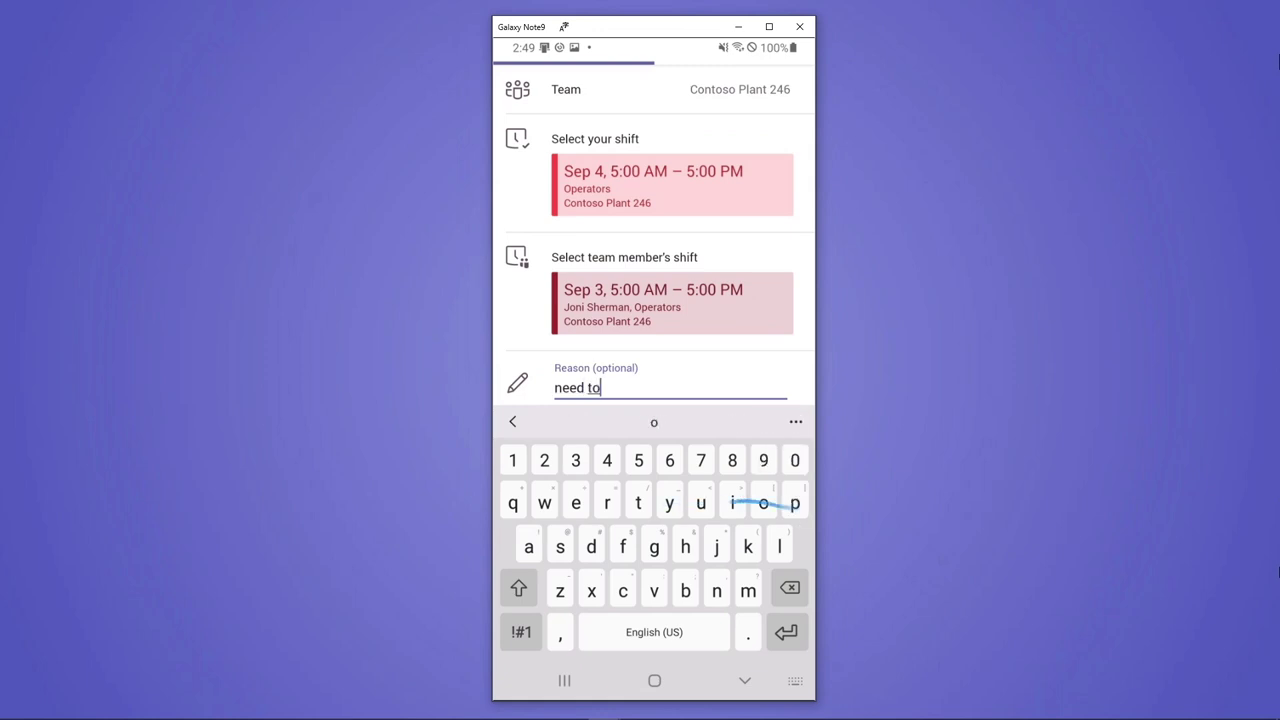
type(" pick up kids")
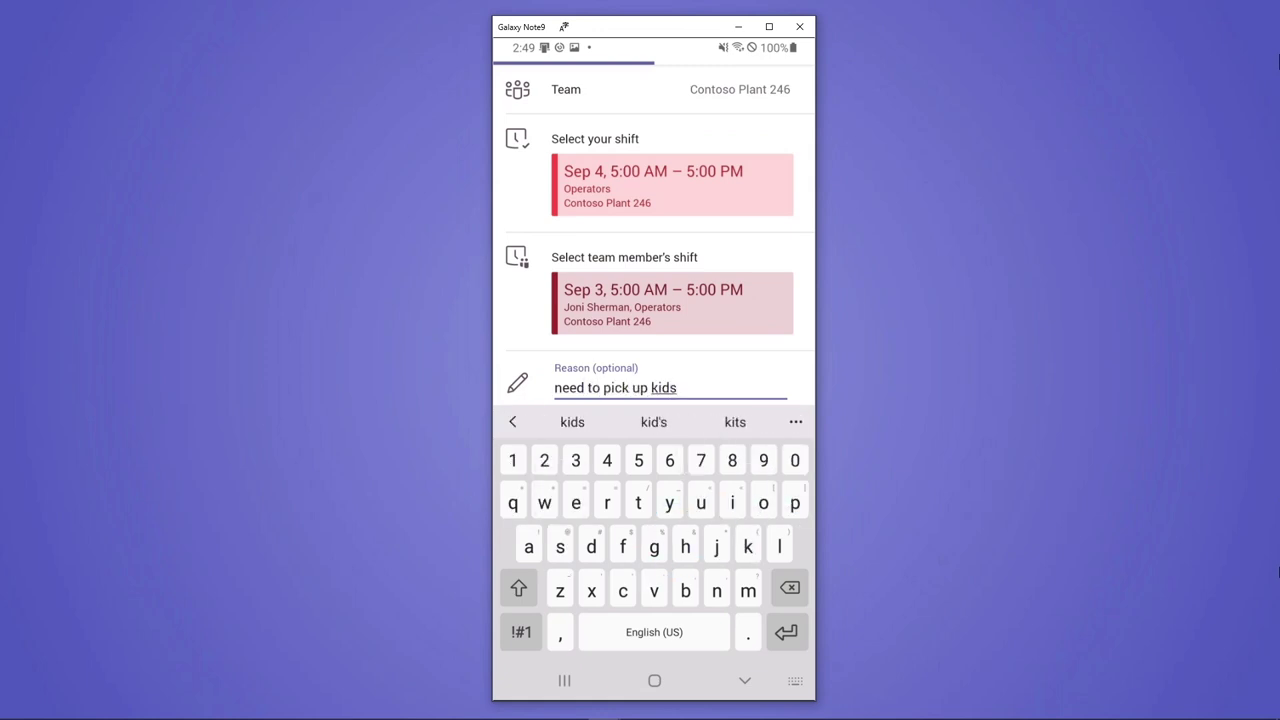
key("Escape")
left_click(796, 78)
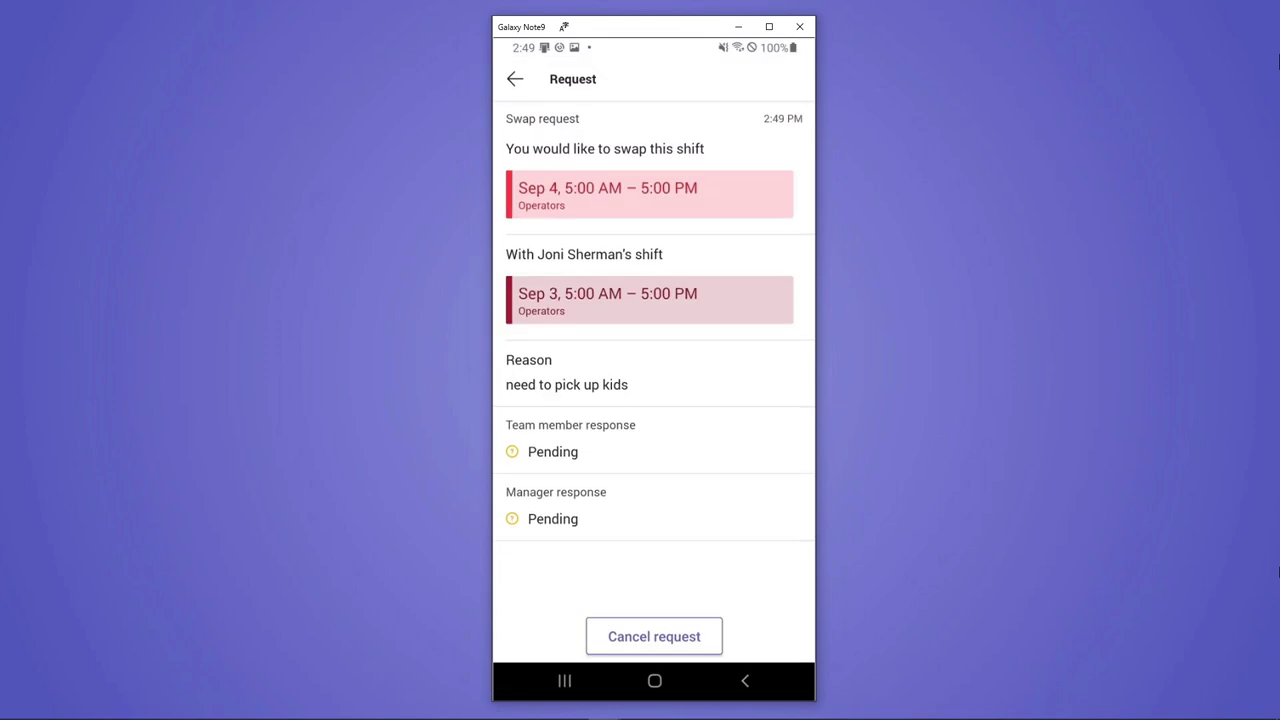
key("Escape")
key("Escape")
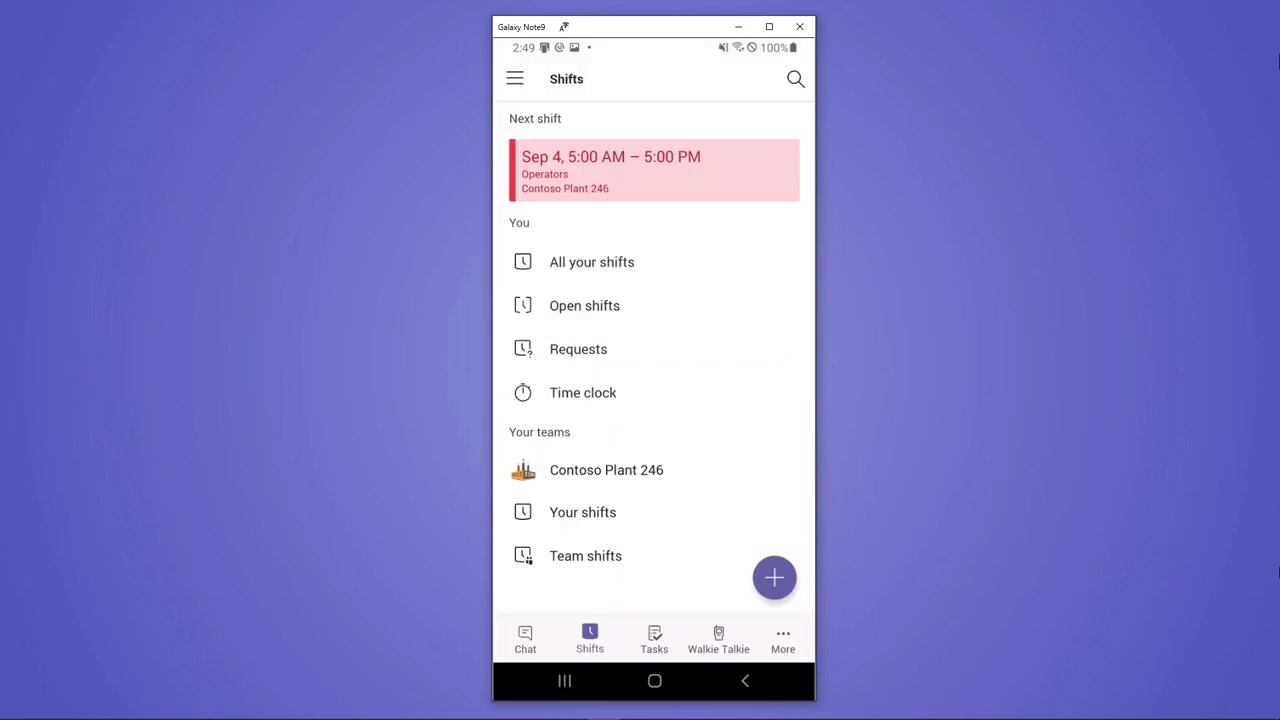
Clock in on the time clock, then start and end a short break
left_click(583, 392)
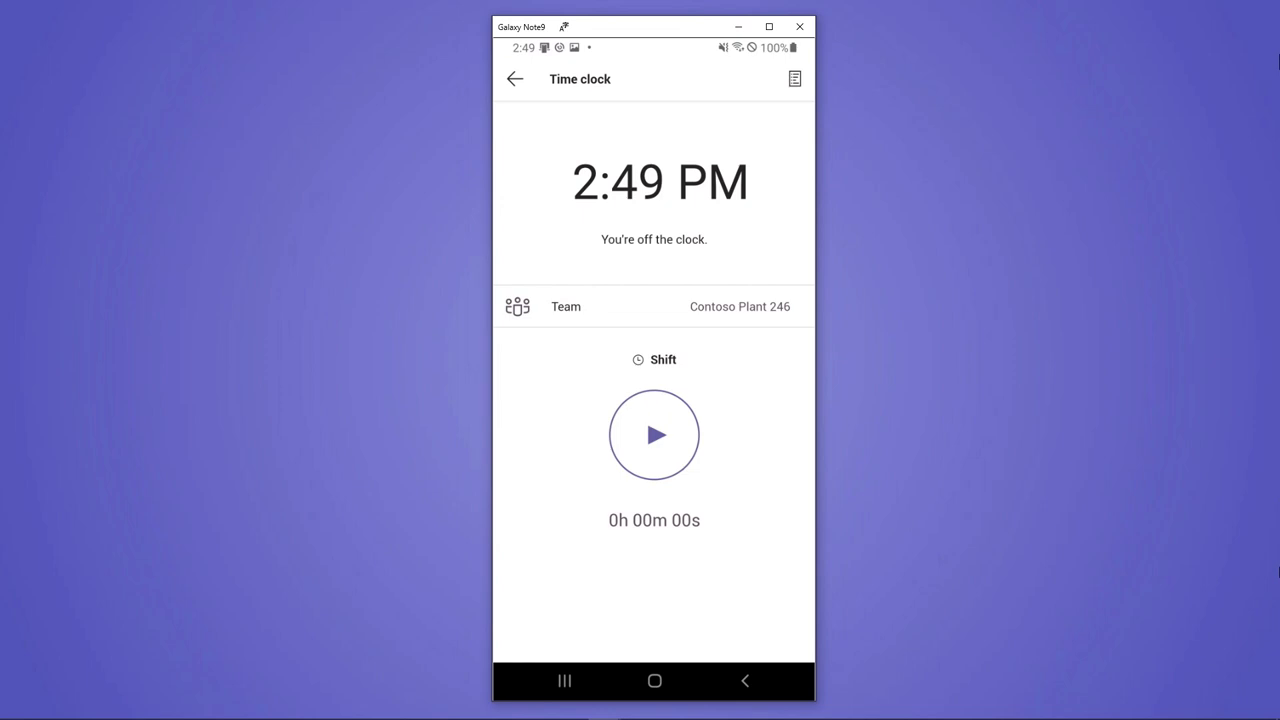
left_click(654, 434)
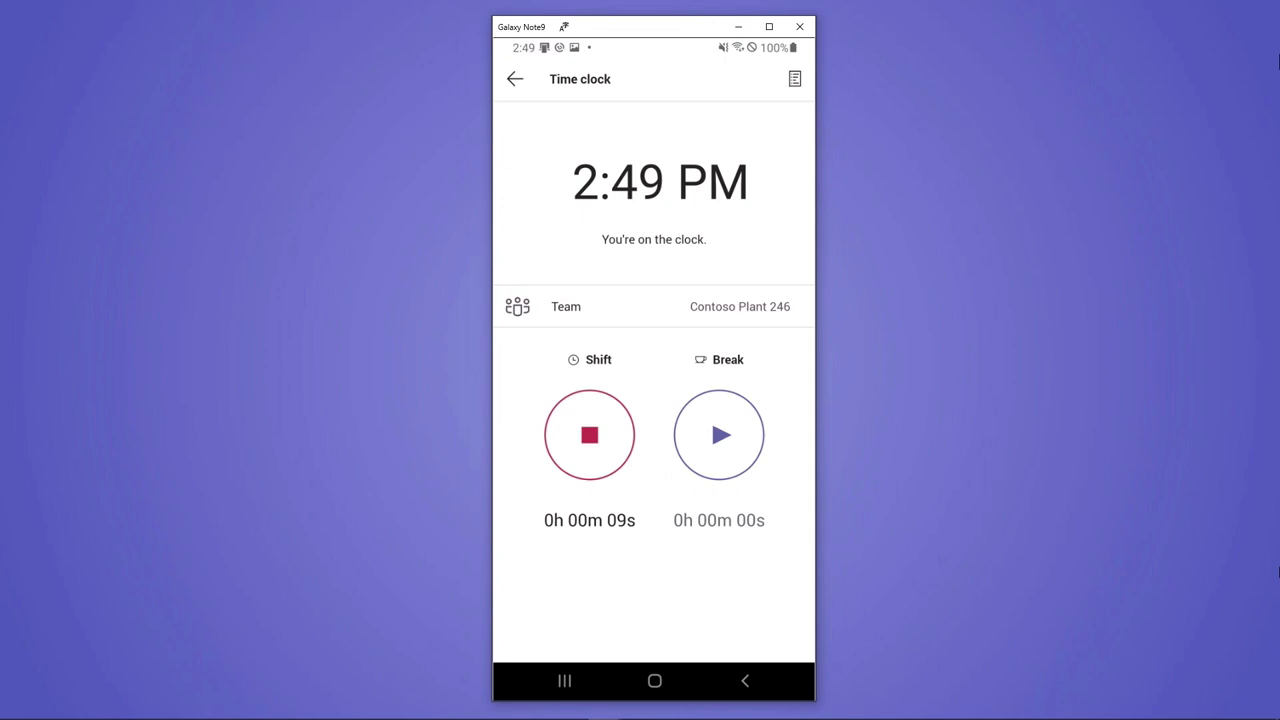
left_click(719, 434)
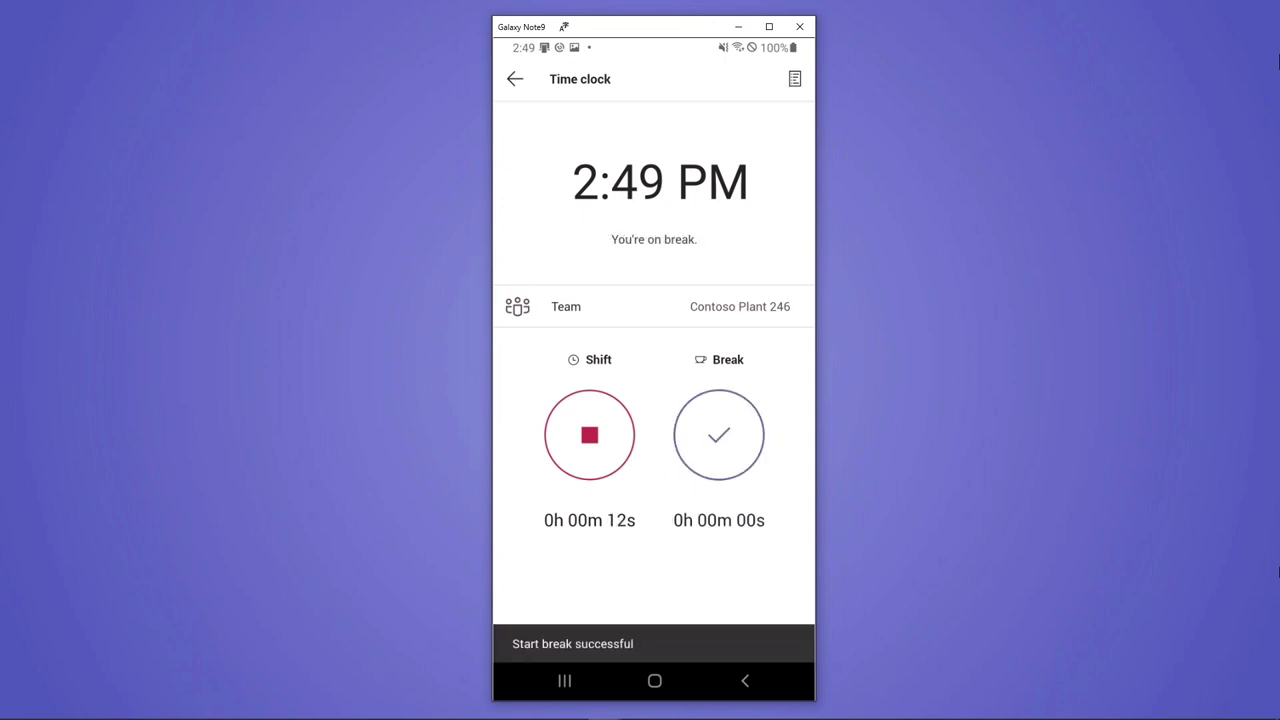
left_click(654, 434)
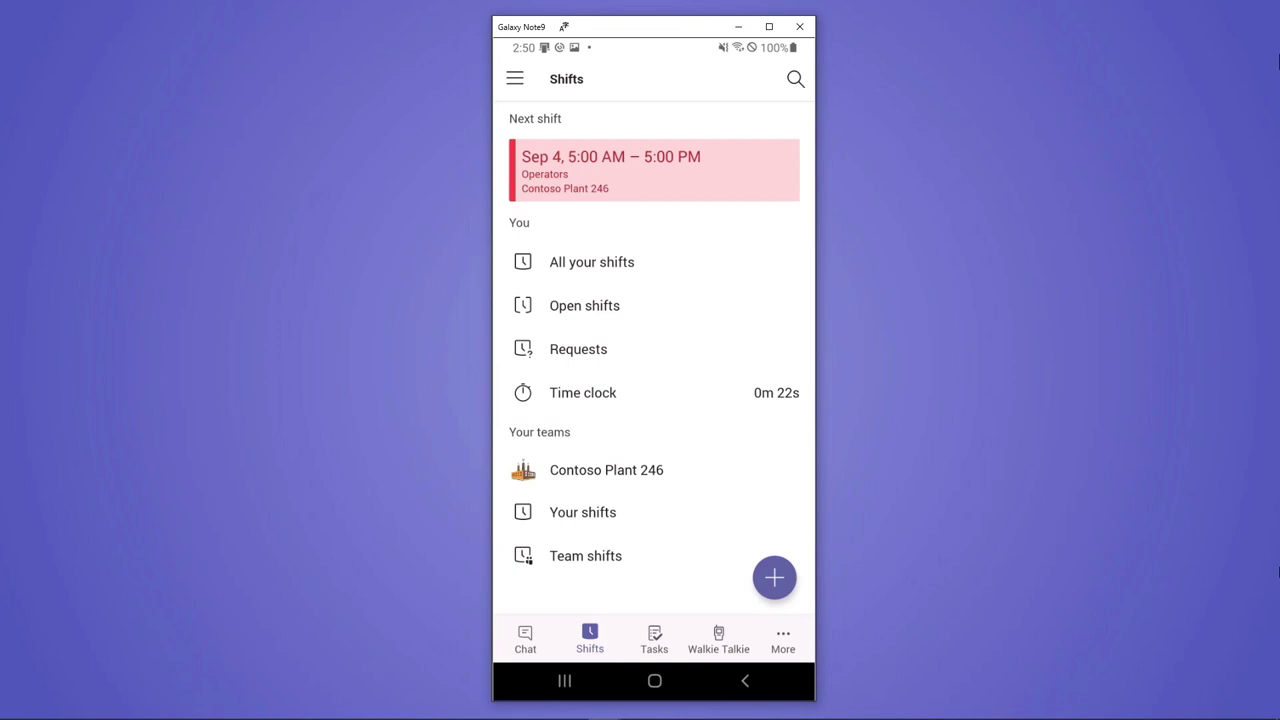
Open the Important task 'Check Line 1 machines for damage before morning shift starts' from Assigned to me
left_click(654, 640)
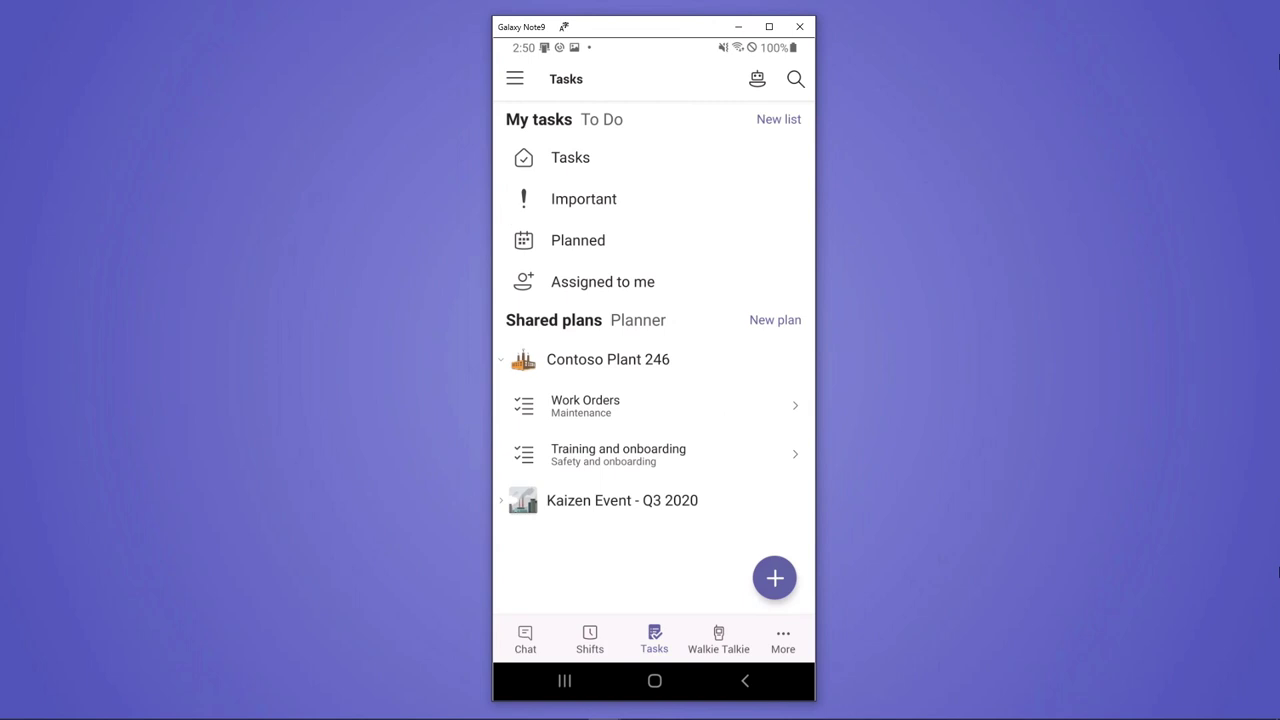
left_click(603, 281)
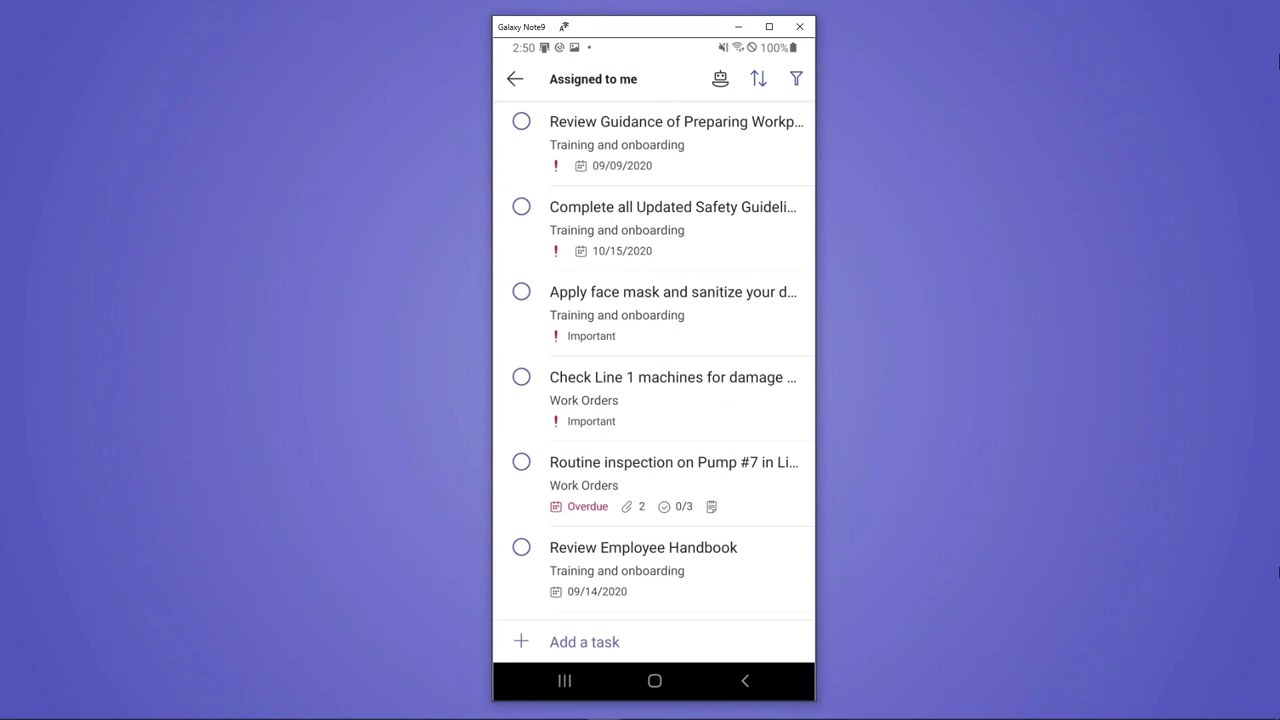
left_click(673, 398)
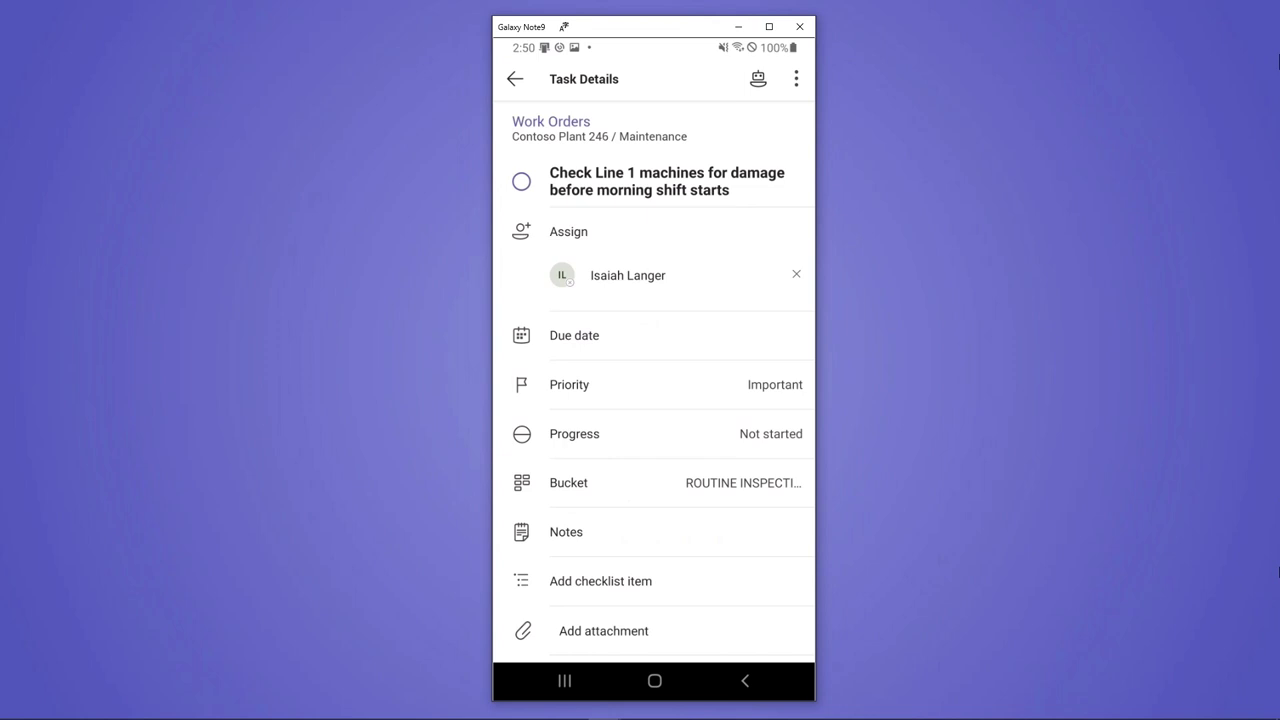
scroll(654, 380, "down", 5)
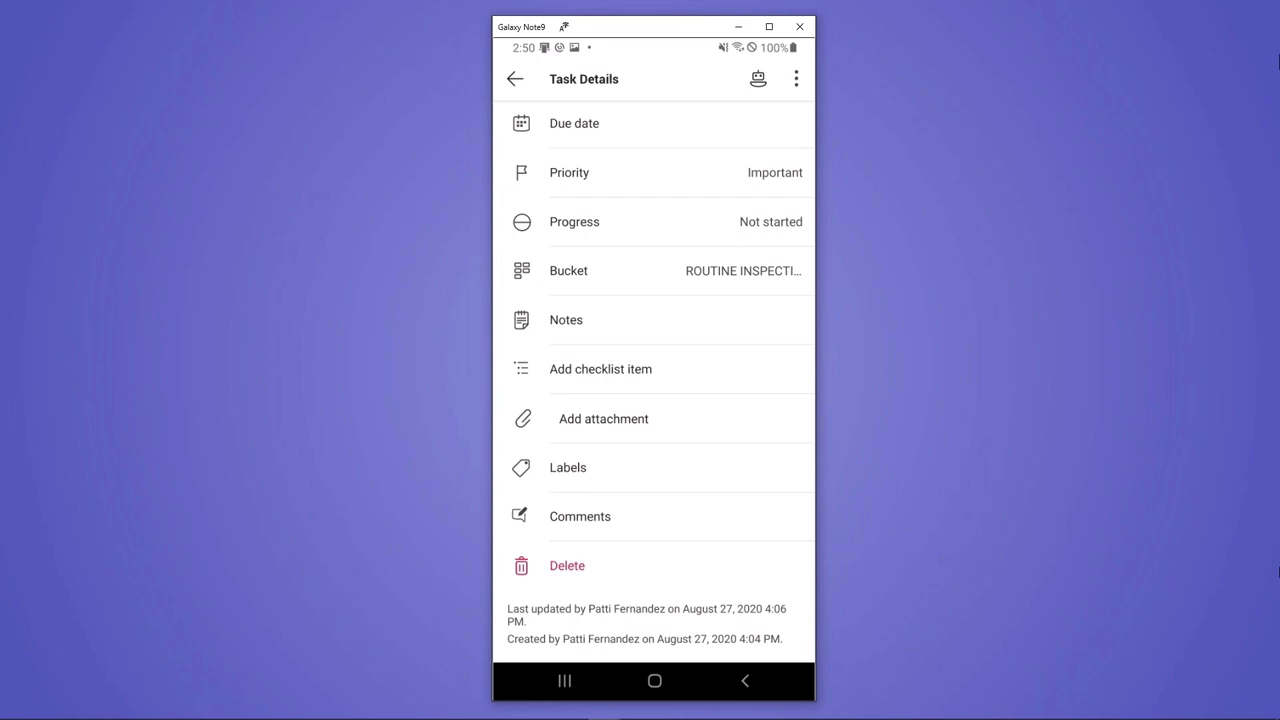
Attach a new camera photo of the machine rack with its right-side panel circled in red
left_click(603, 418)
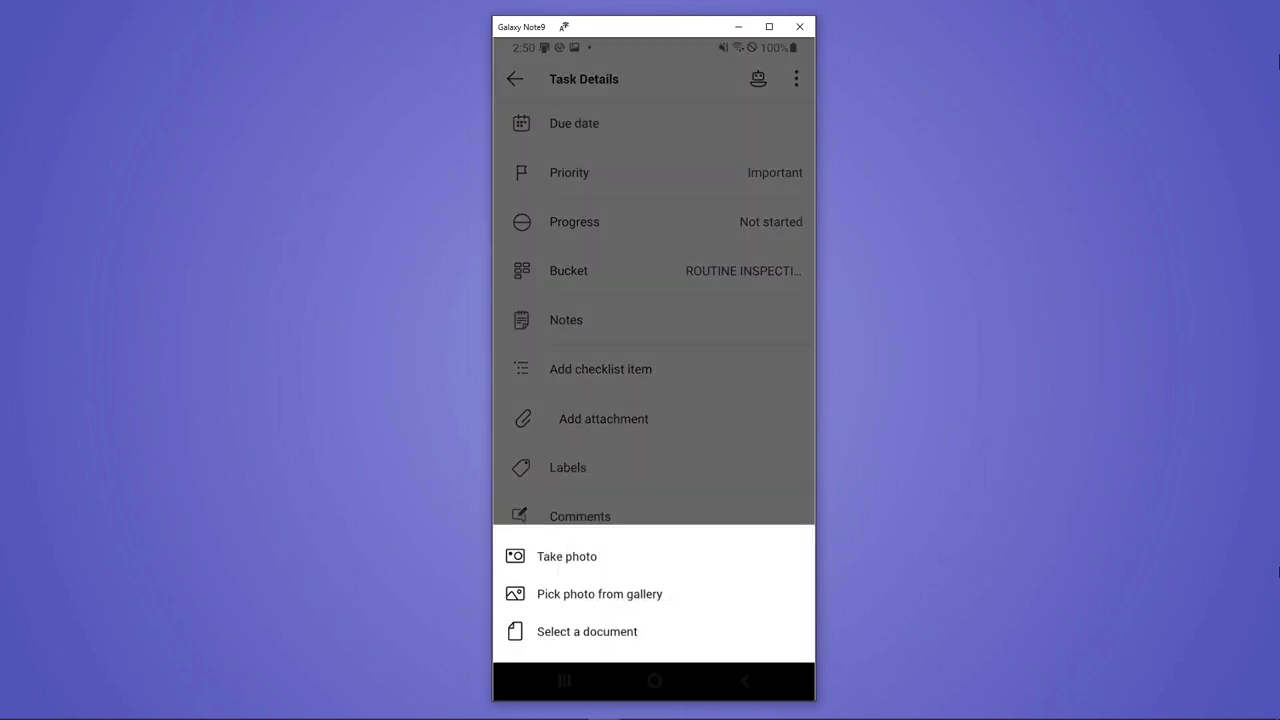
left_click(567, 556)
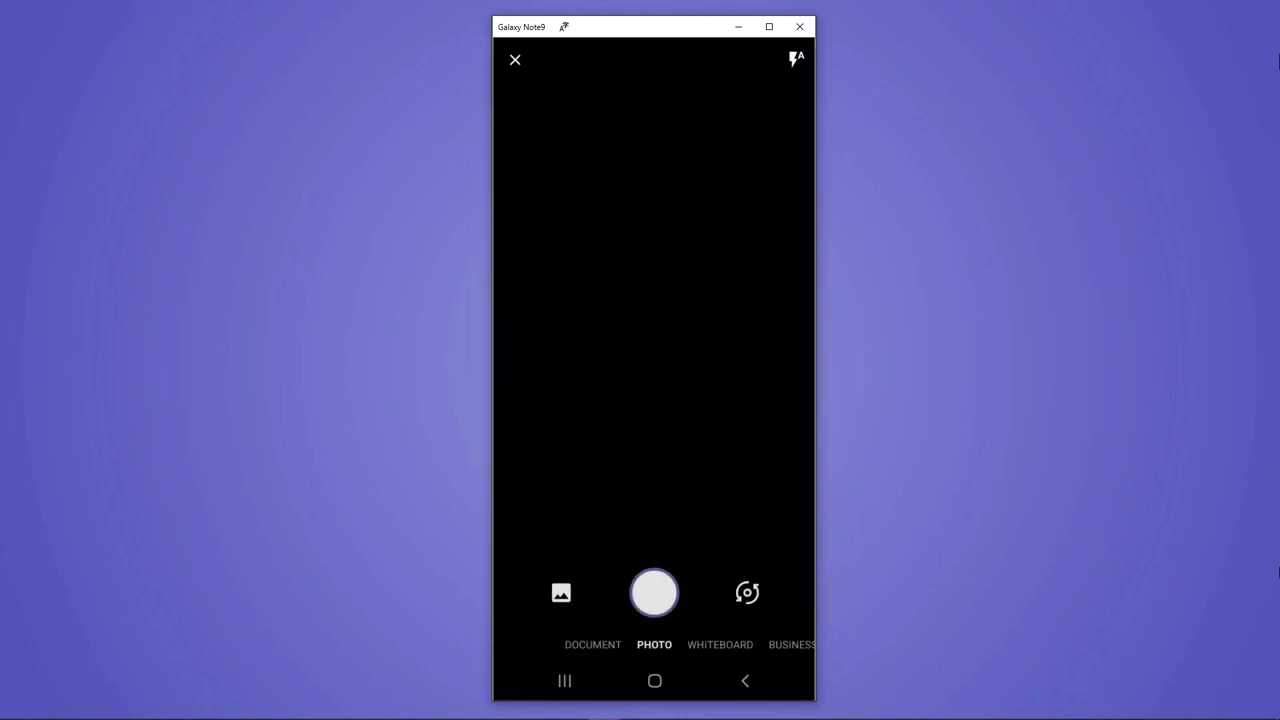
left_click(654, 593)
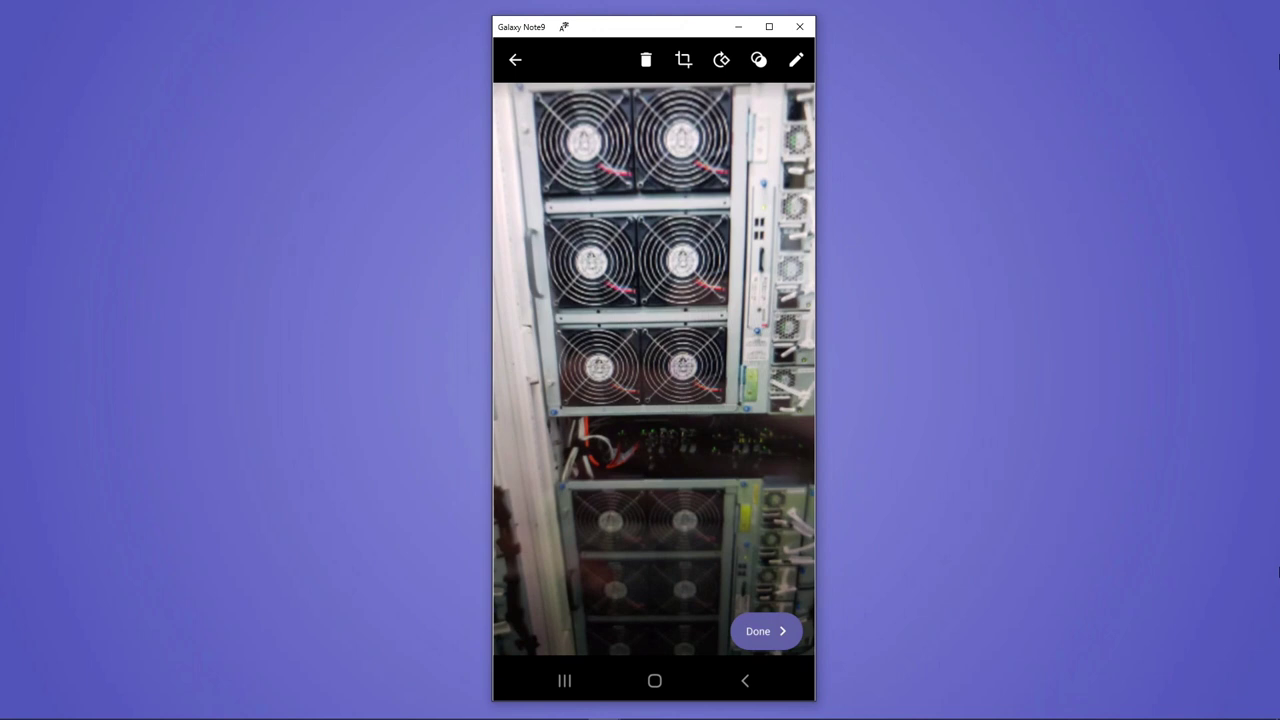
left_click(796, 59)
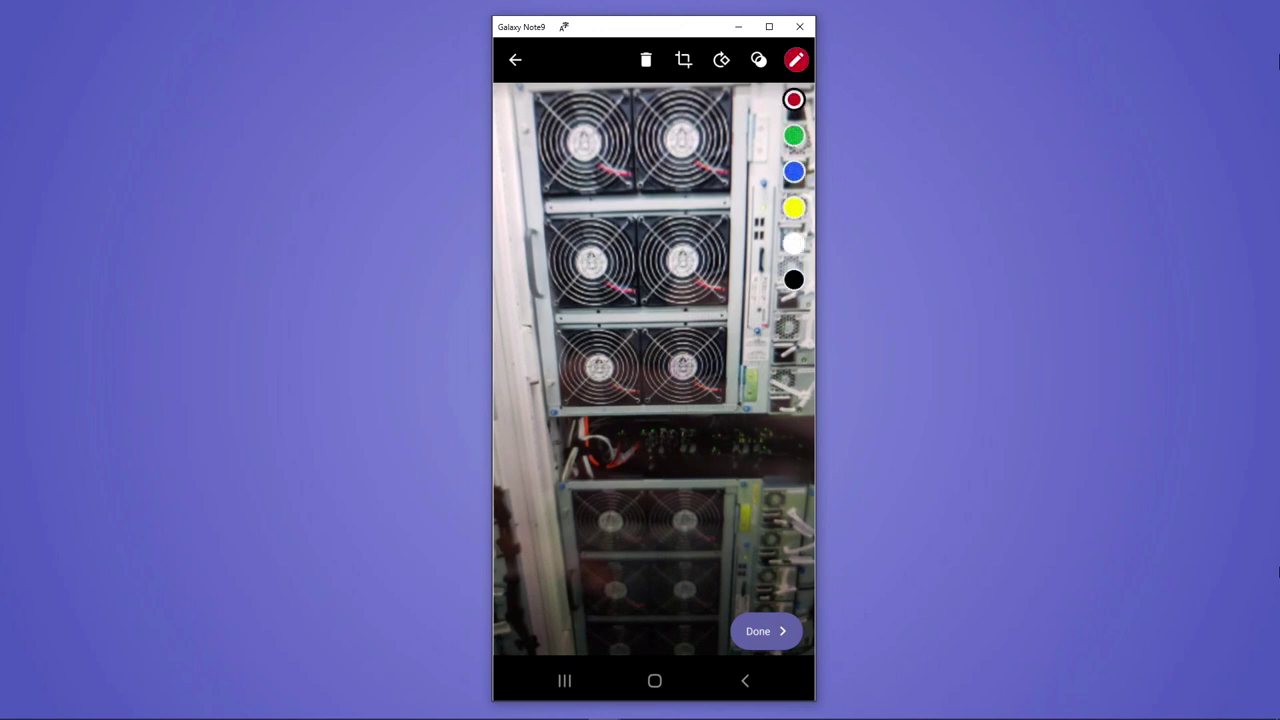
mouse_move(726, 300)
left_mouse_down()
mouse_move(724, 370)
mouse_move(802, 258)
mouse_move(732, 298)
left_mouse_up()
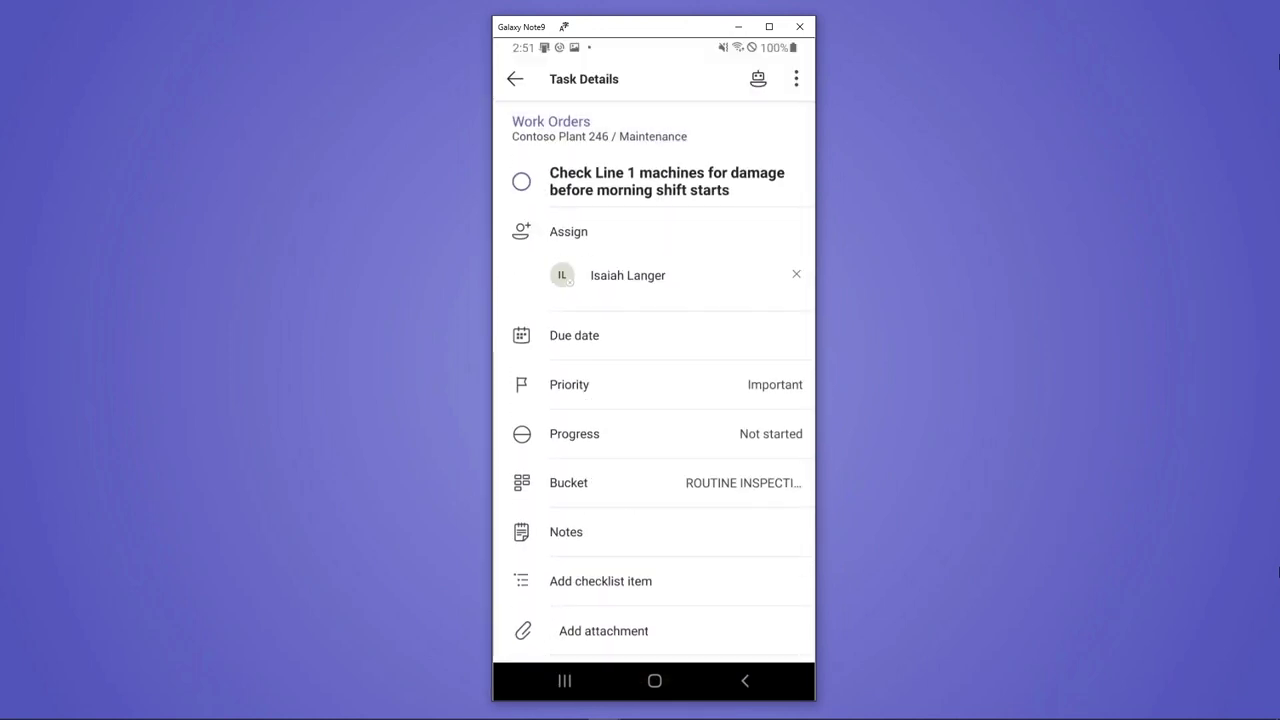
left_click(521, 181)
Review the 'Machine #12 failing after starting' task in the Work Orders plan, then go to Shifts
left_click(515, 79)
left_click(515, 90)
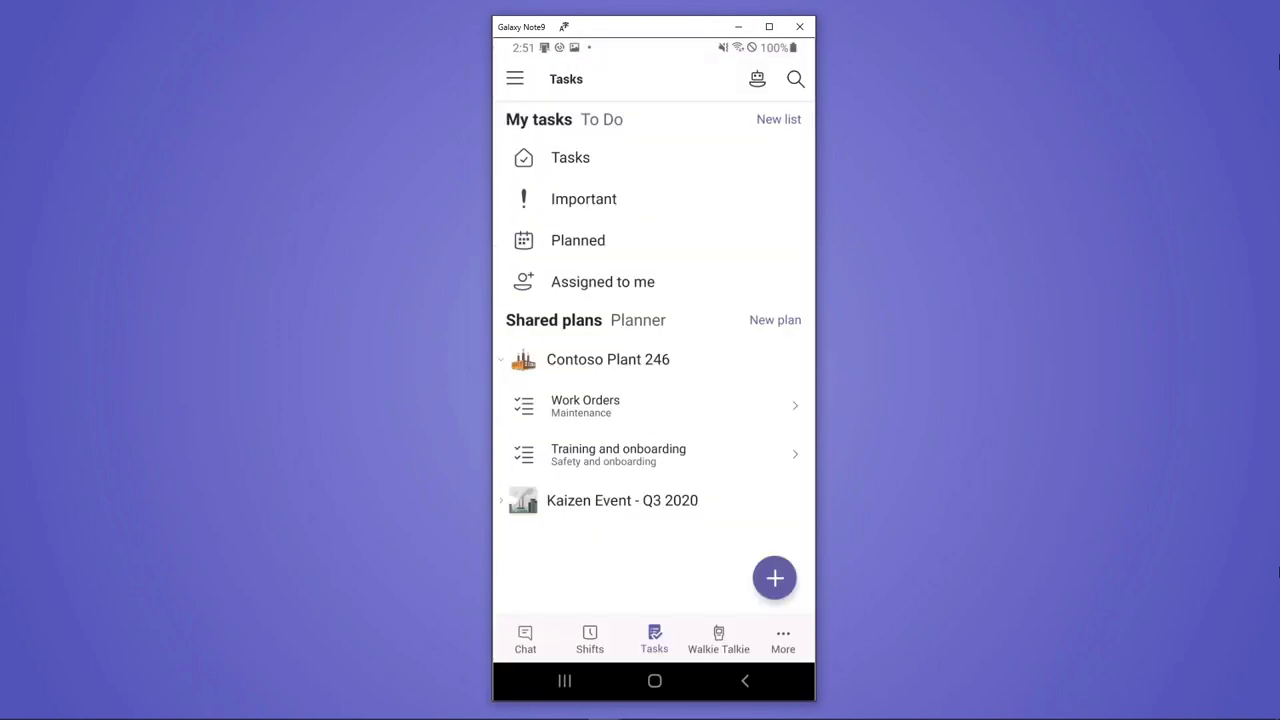
left_click(585, 405)
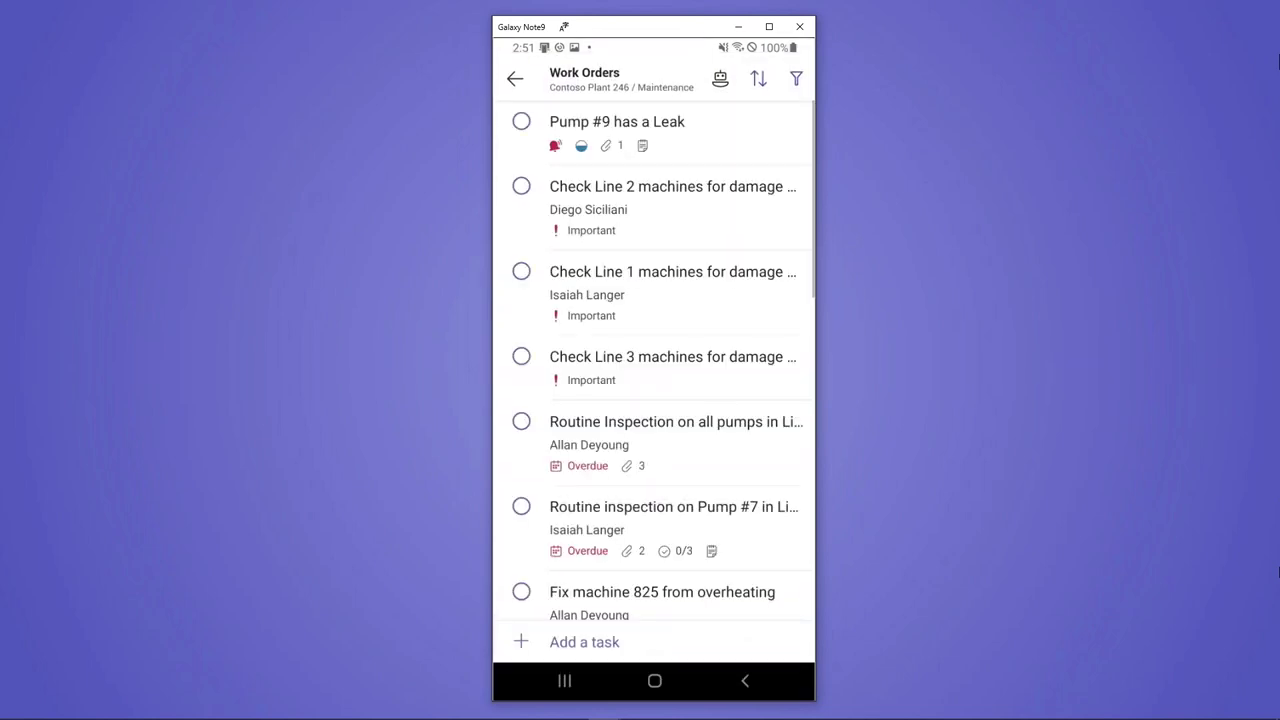
scroll(654, 360, "down", 10)
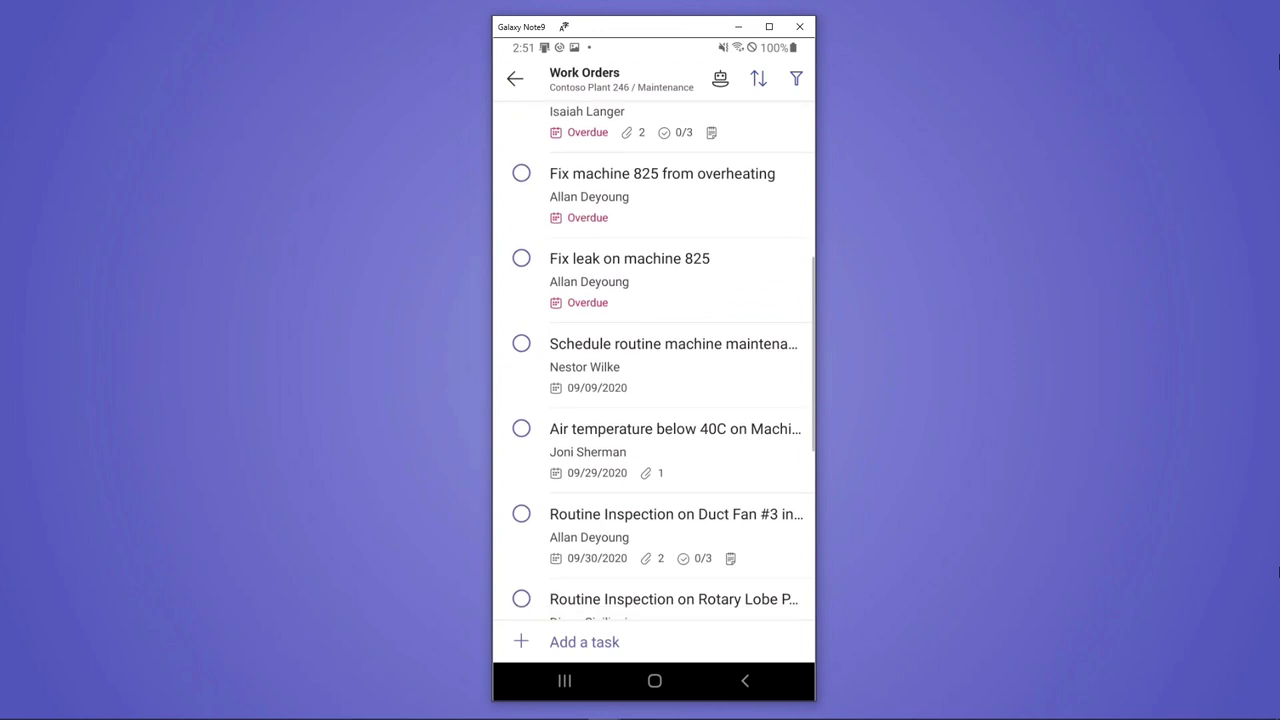
scroll(654, 360, "down", 5)
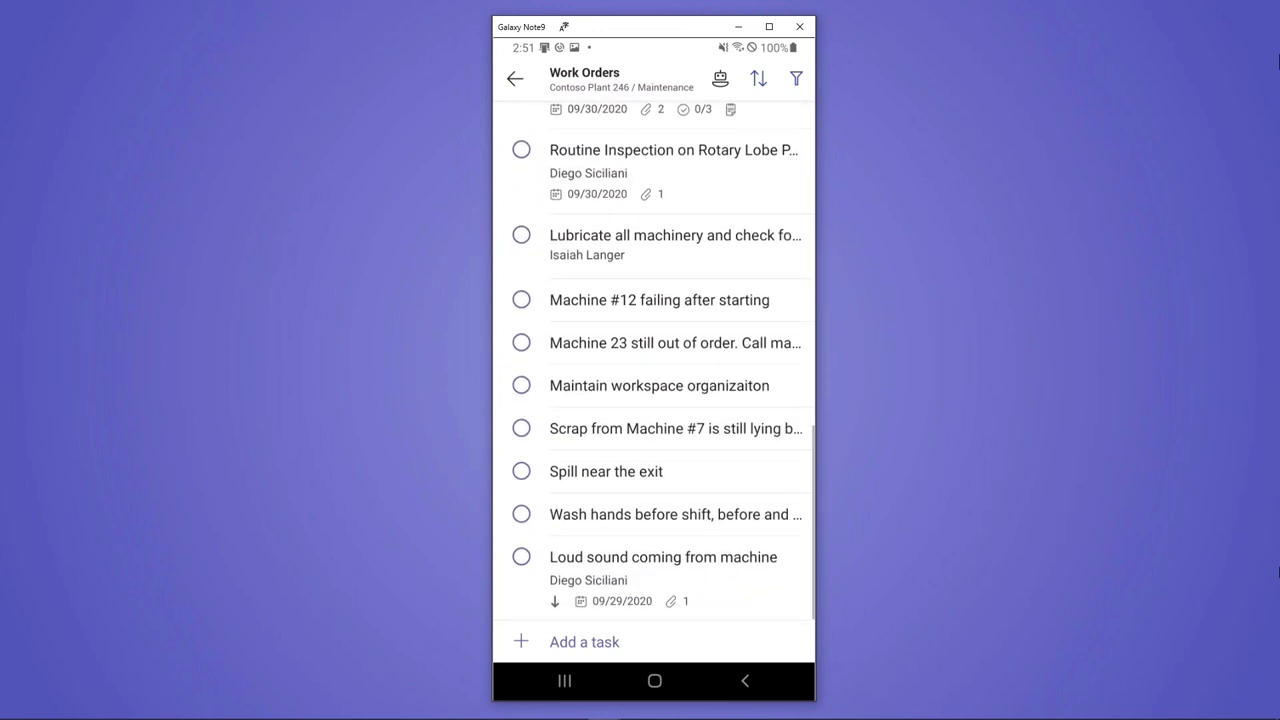
left_click(659, 300)
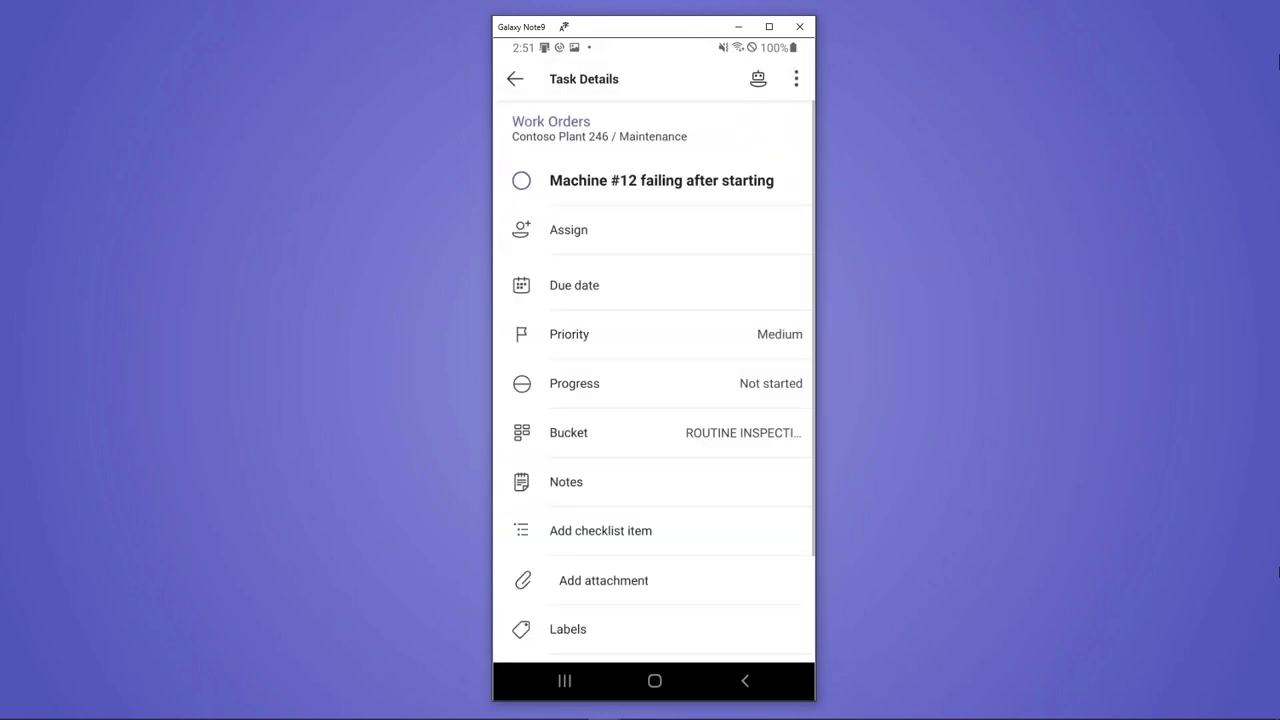
left_click(515, 79)
left_click(515, 79)
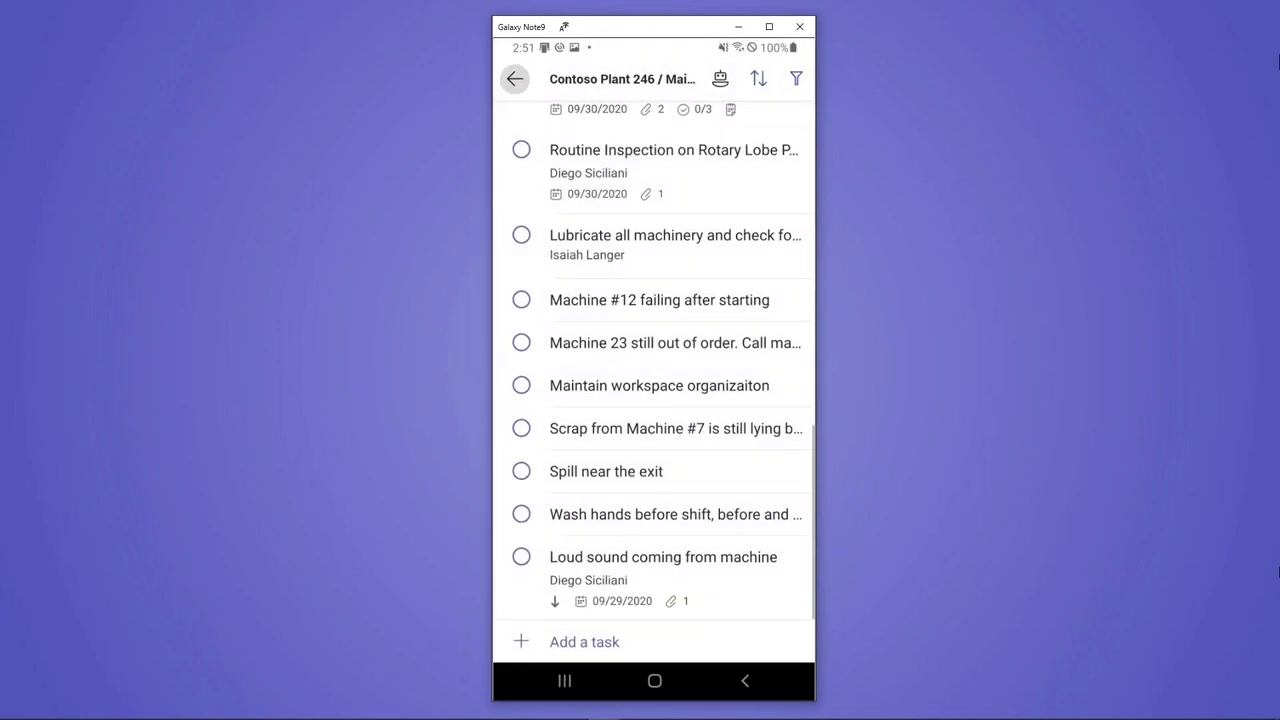
left_click(590, 638)
Minimise Teams to the phone home screen and relaunch it on Shifts
left_click(654, 680)
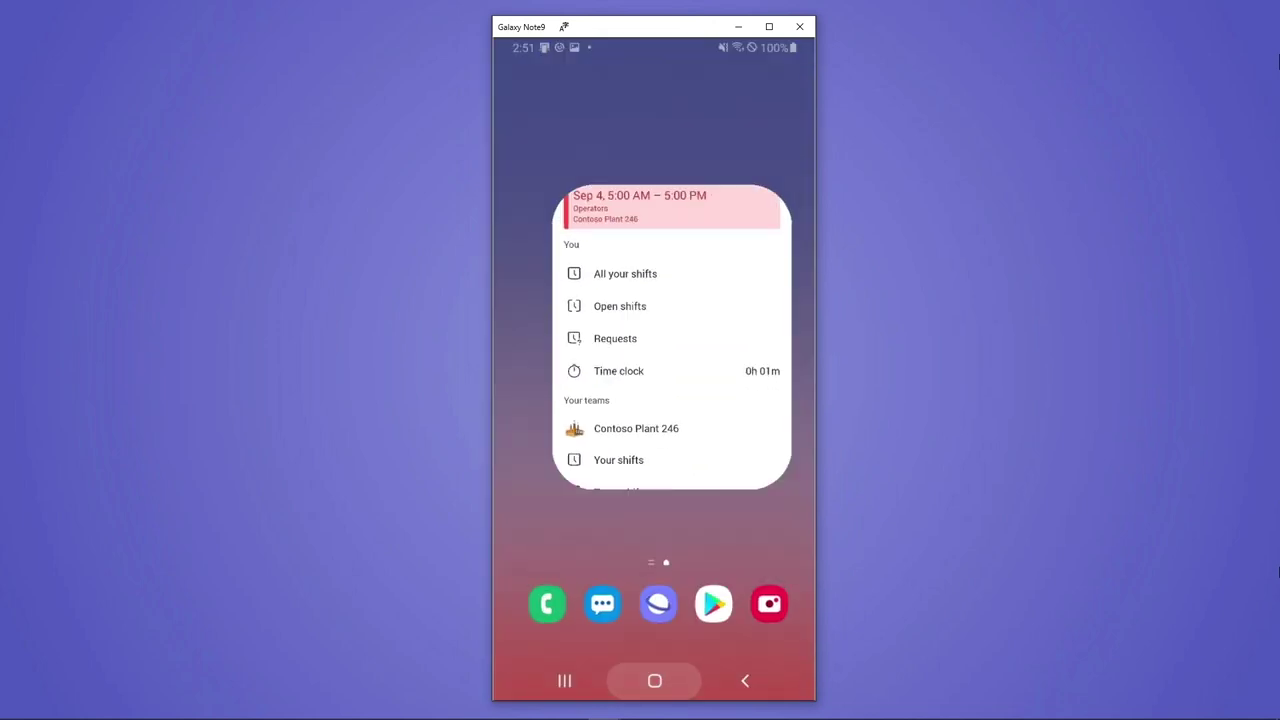
left_click(708, 314)
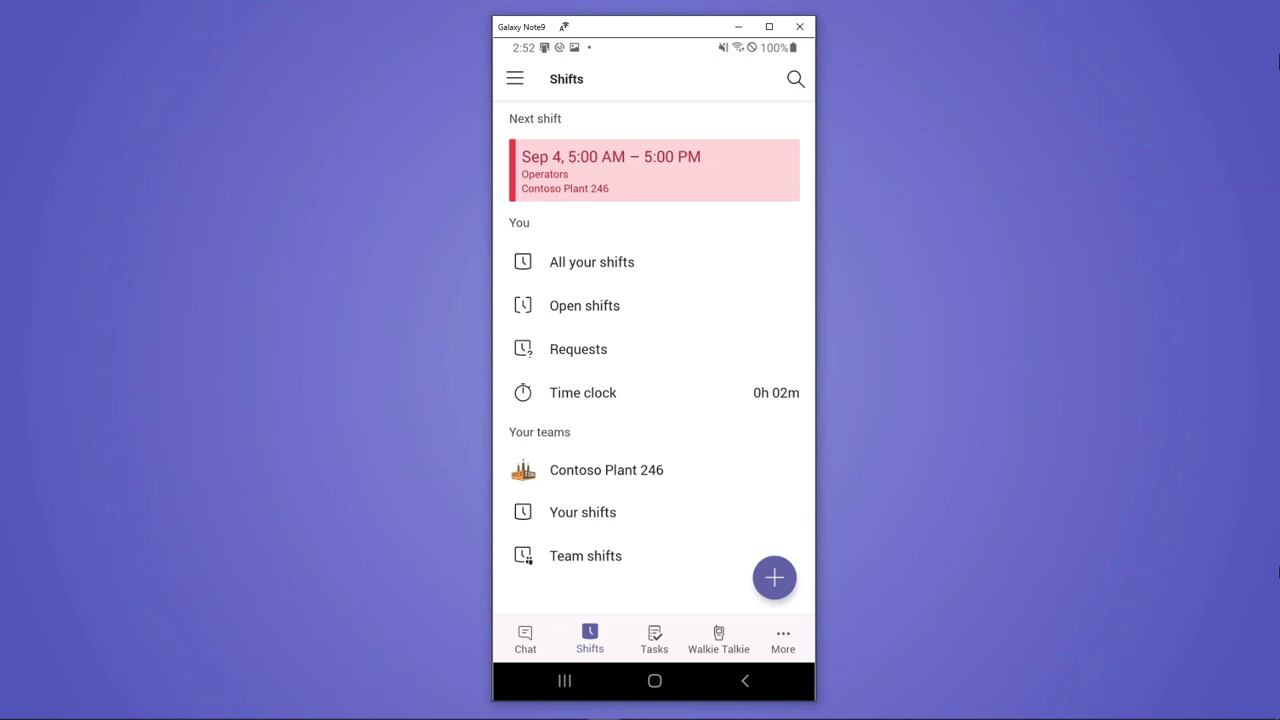
Request all-day time off for Sep 16 and return to the Shifts home
left_click(774, 577)
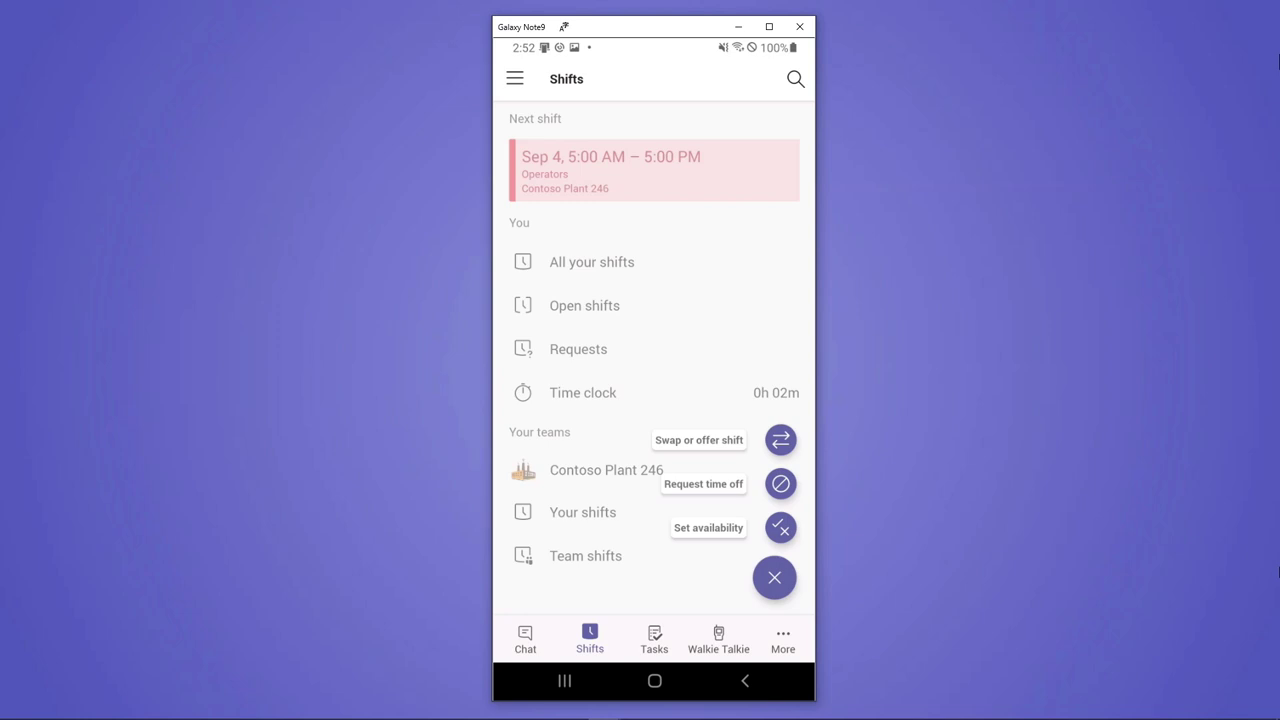
left_click(780, 483)
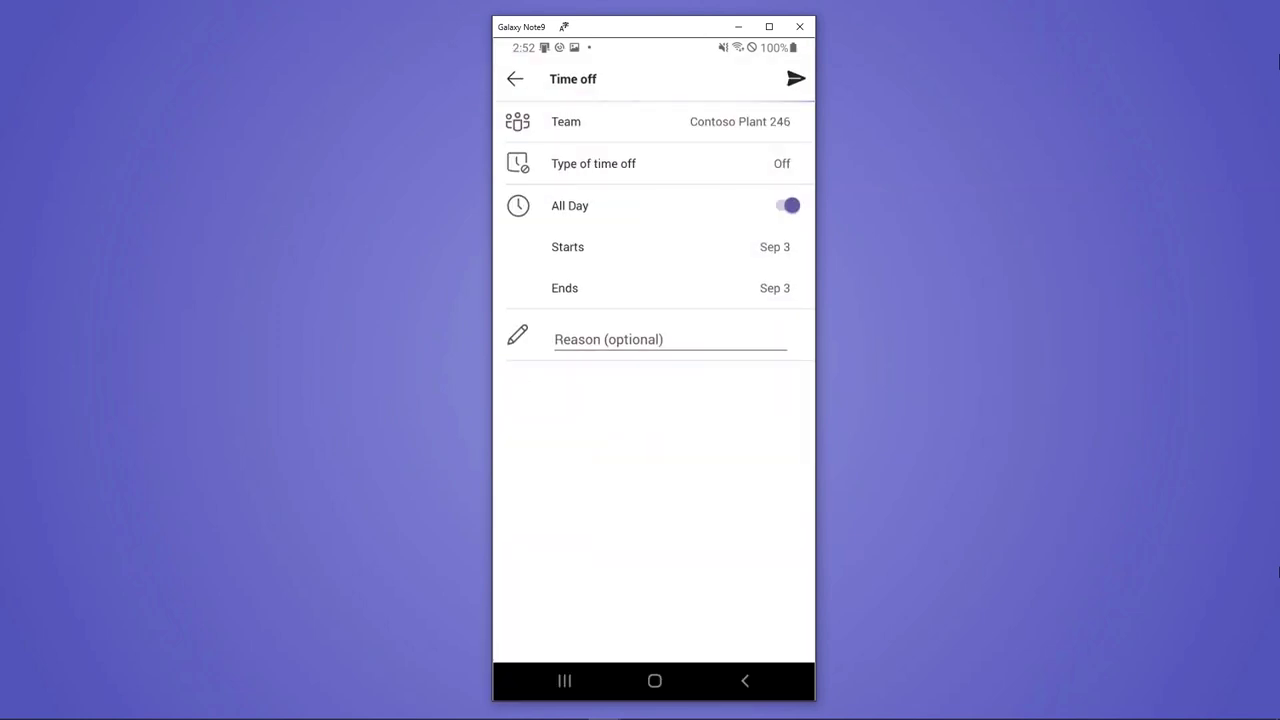
left_click(650, 247)
left_click(622, 397)
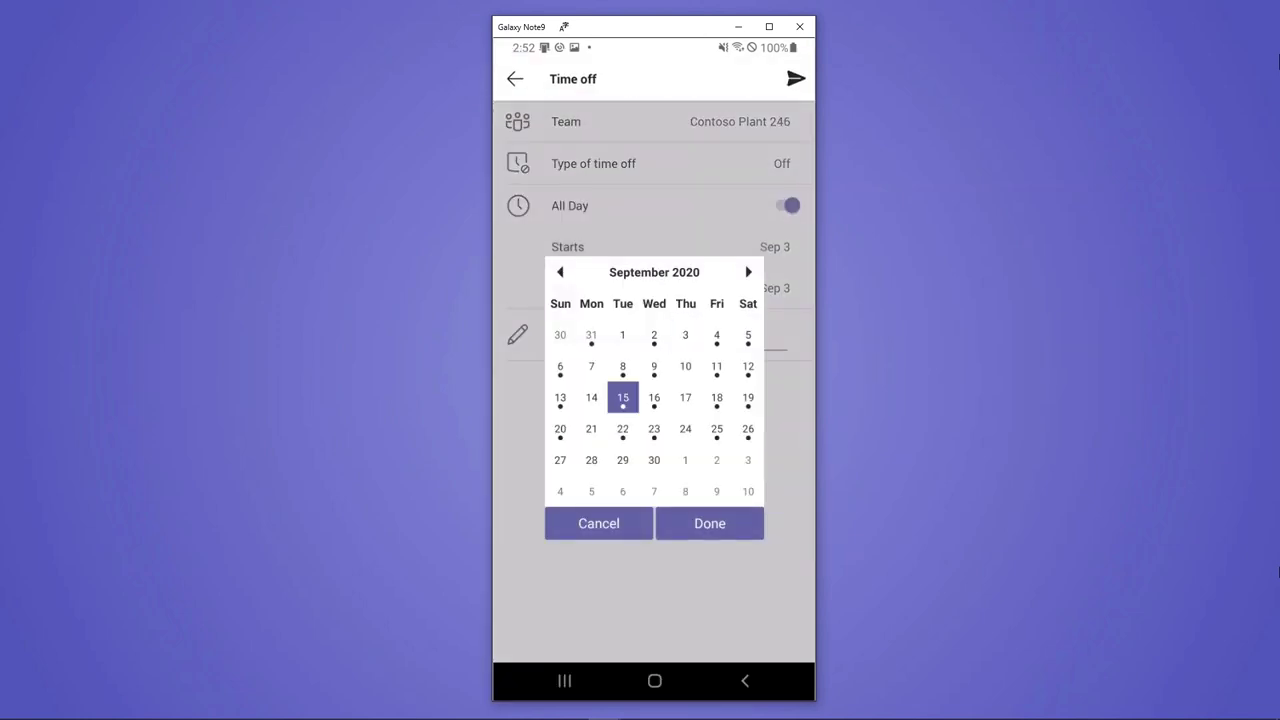
left_click(654, 397)
left_click(709, 523)
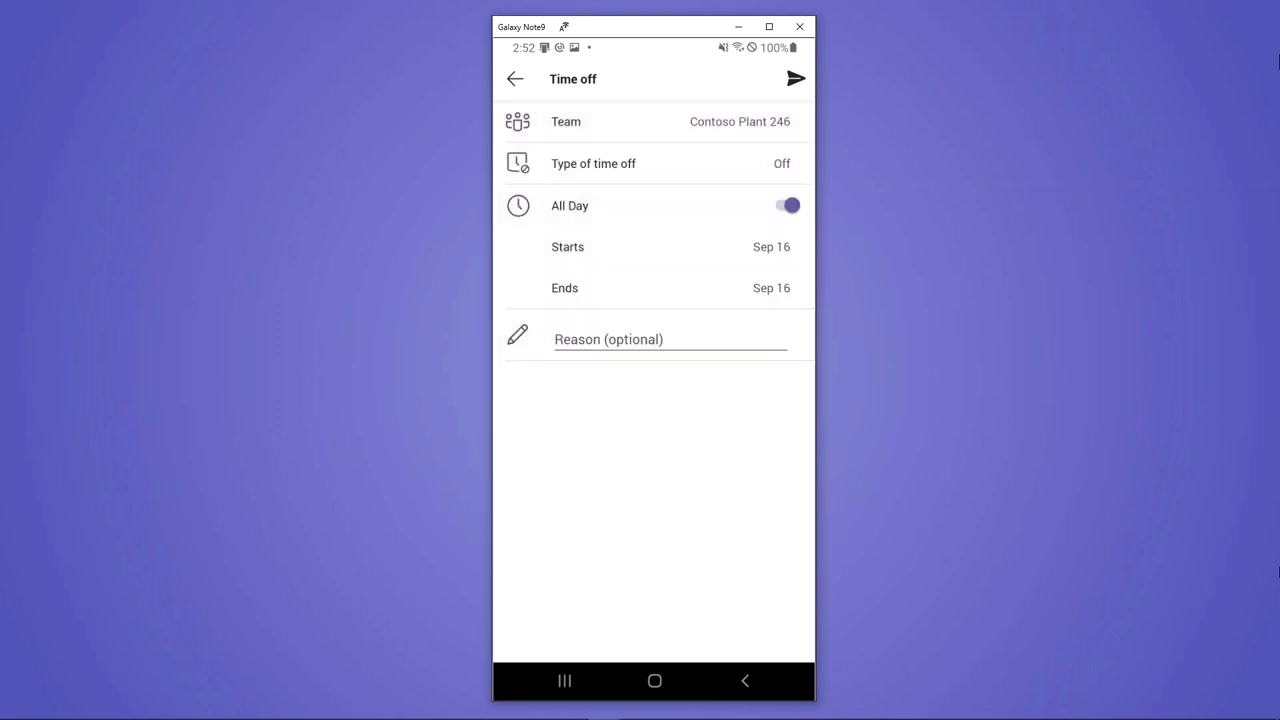
left_click(796, 78)
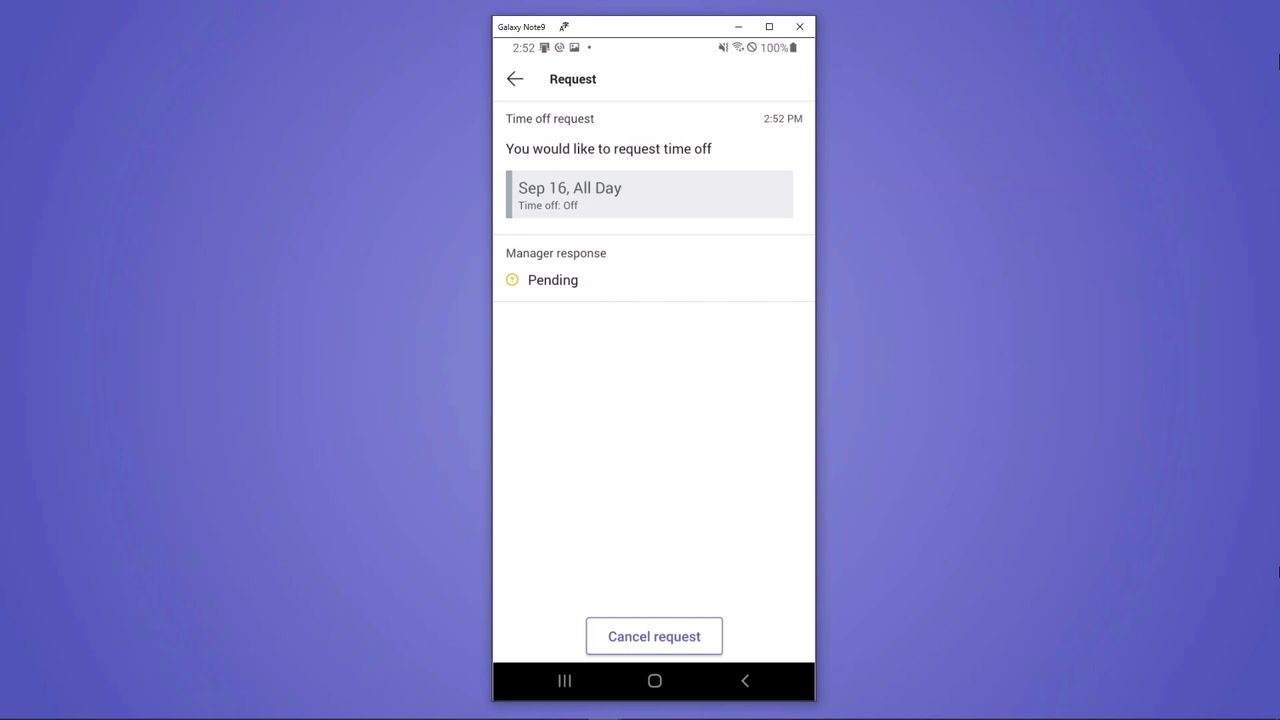
left_click(515, 79)
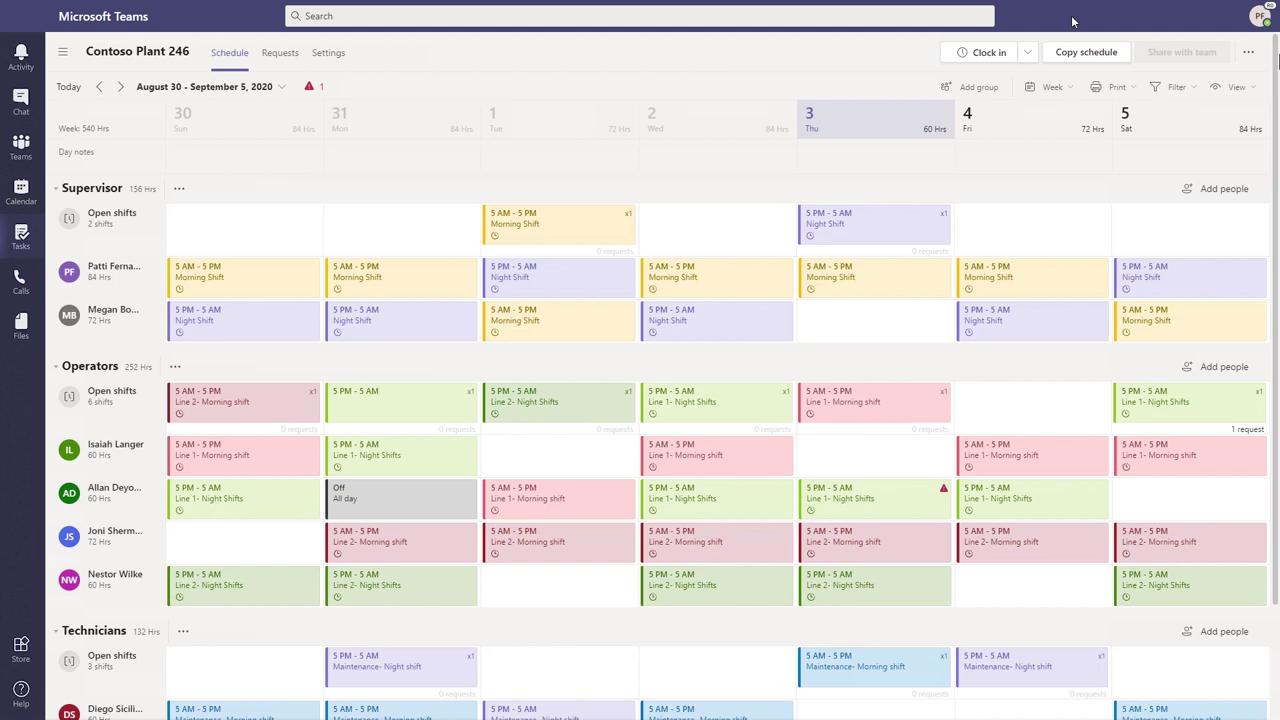
Scroll the desktop schedule to the Technicians rows and open the conflicting Sep 3 maintenance shift's options
scroll(785, 405, "down", 2)
scroll(785, 408, "up", 2)
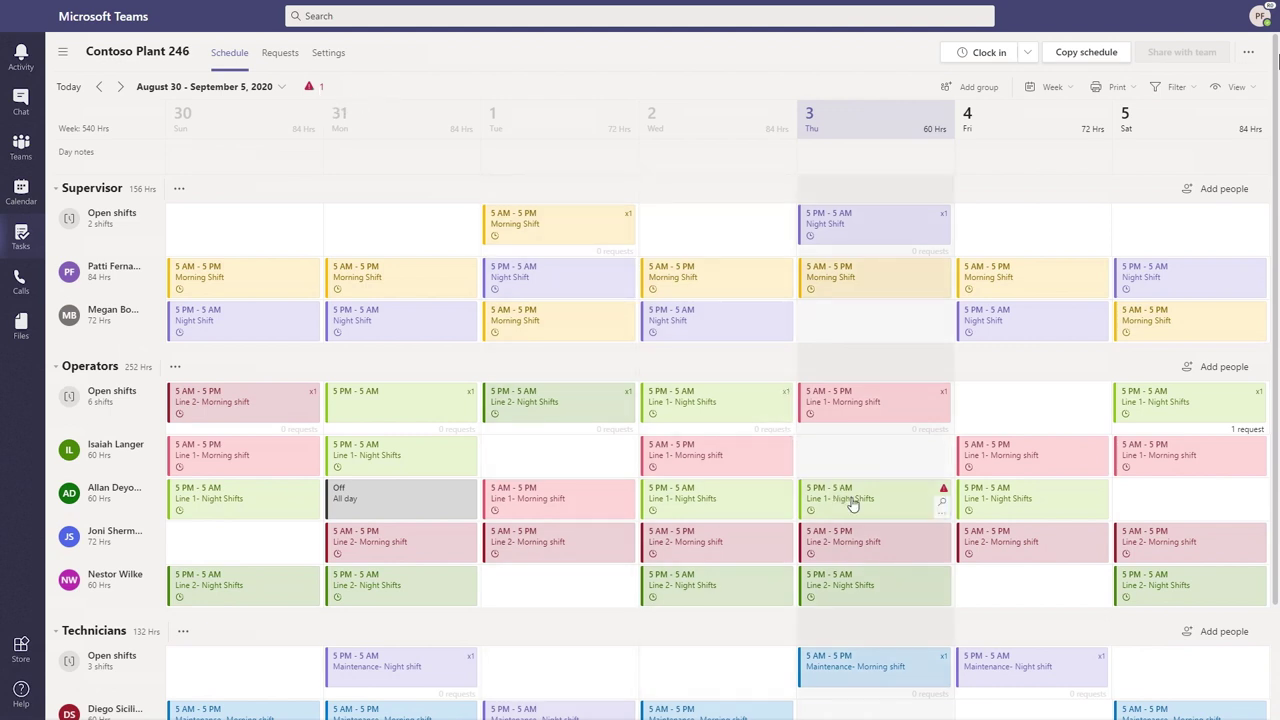
scroll(851, 505, "down", 1)
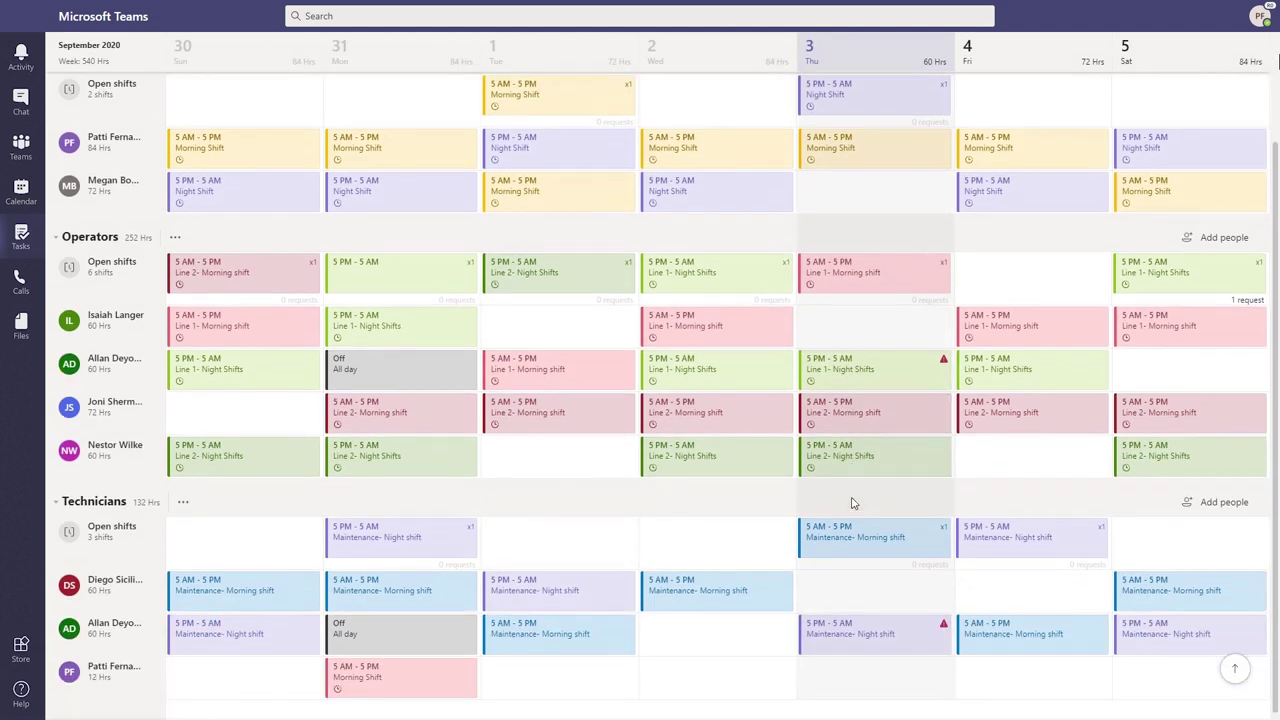
left_click(941, 648)
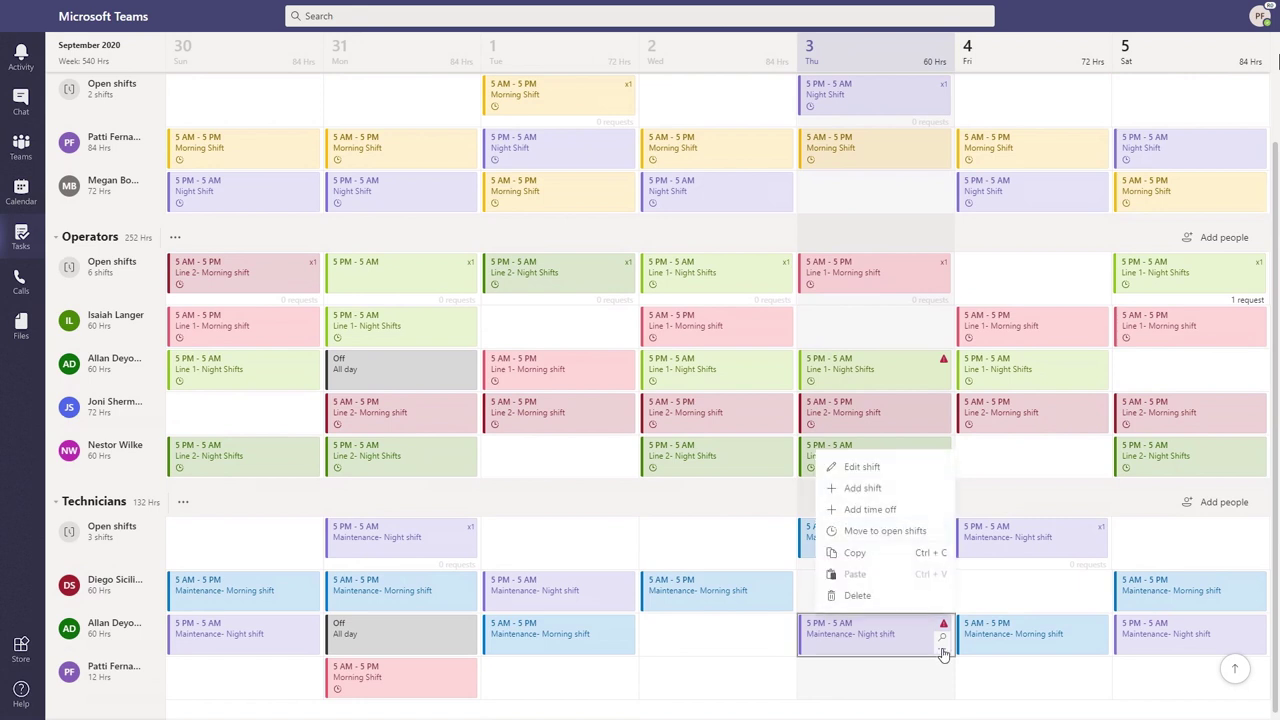
Delete the conflicting Thursday night maintenance shift and bring up the team's shift Requests page
left_click(886, 600)
scroll(890, 494, "up", 1)
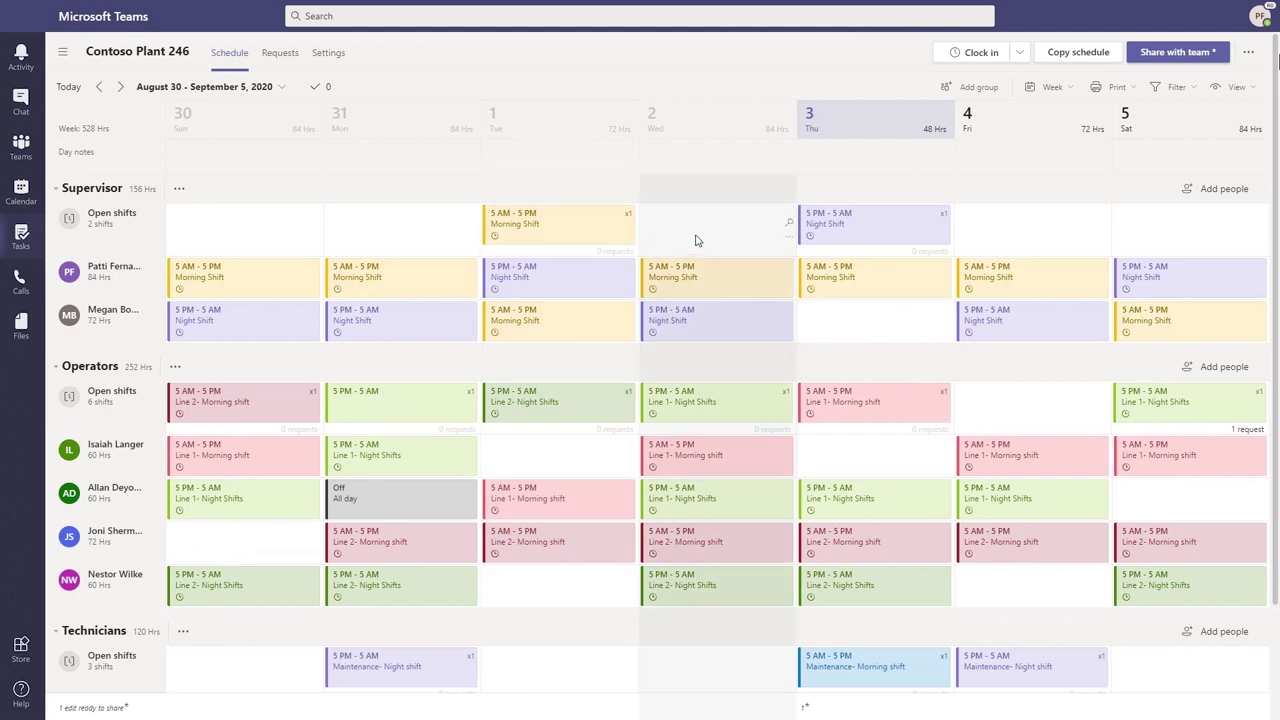
left_click(280, 55)
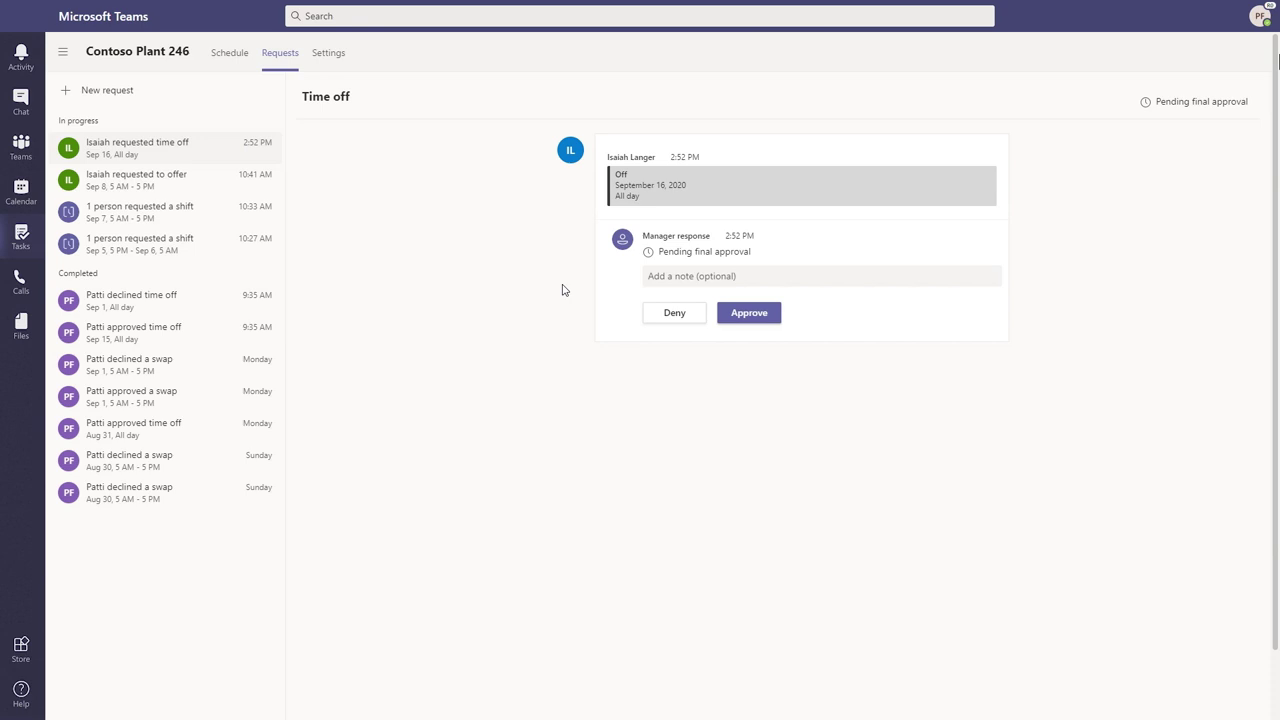
Approve the Sep 16 time-off request, then deny the conflicting Sep 8 shift offer
left_click(766, 315)
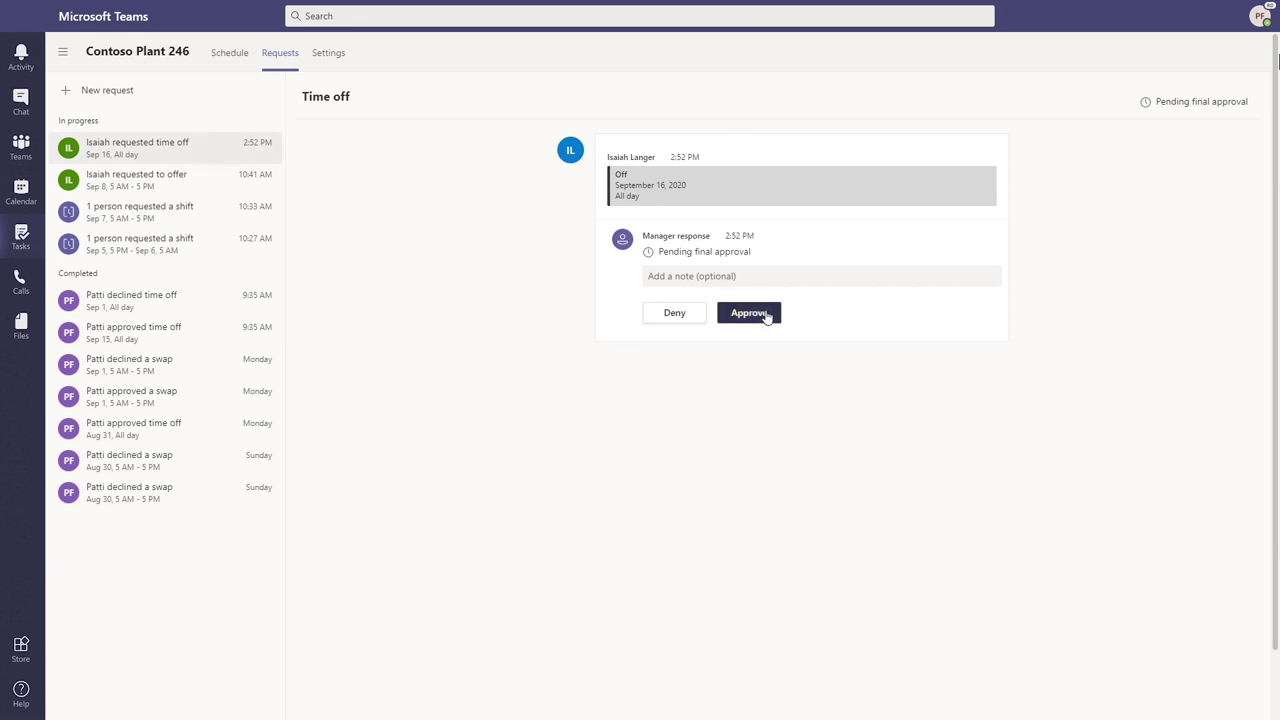
left_click(172, 150)
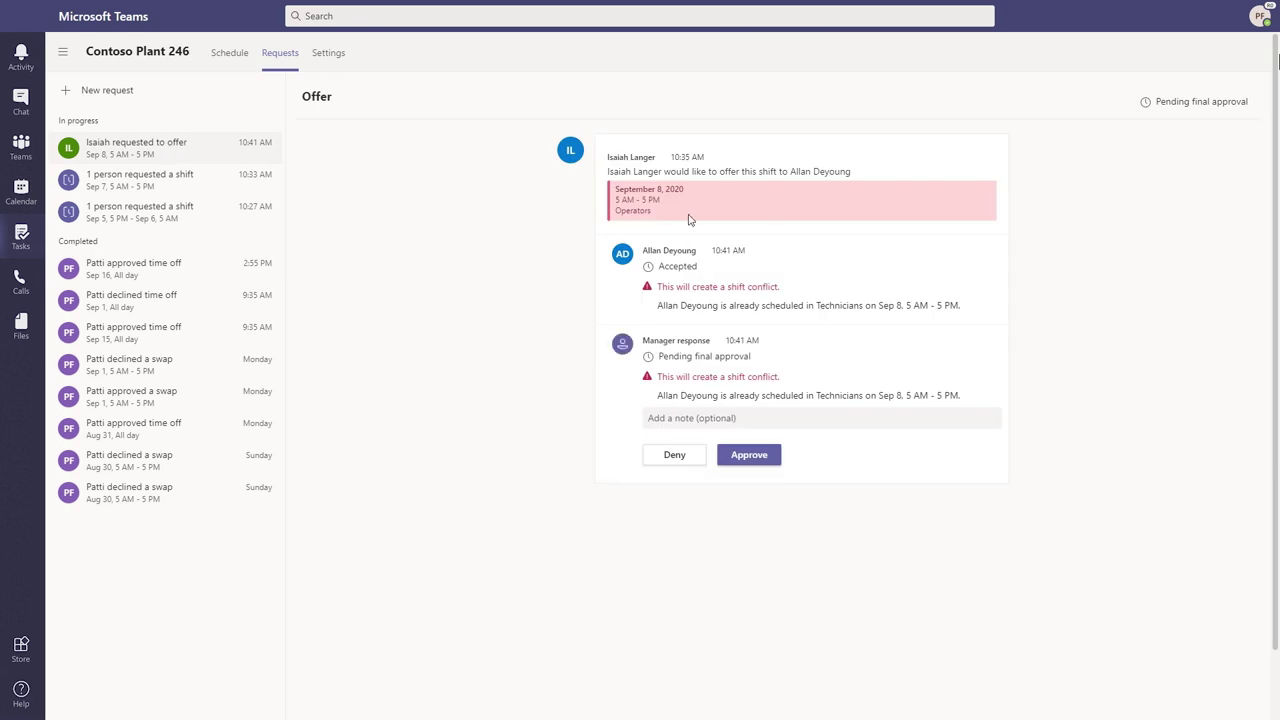
left_click(676, 457)
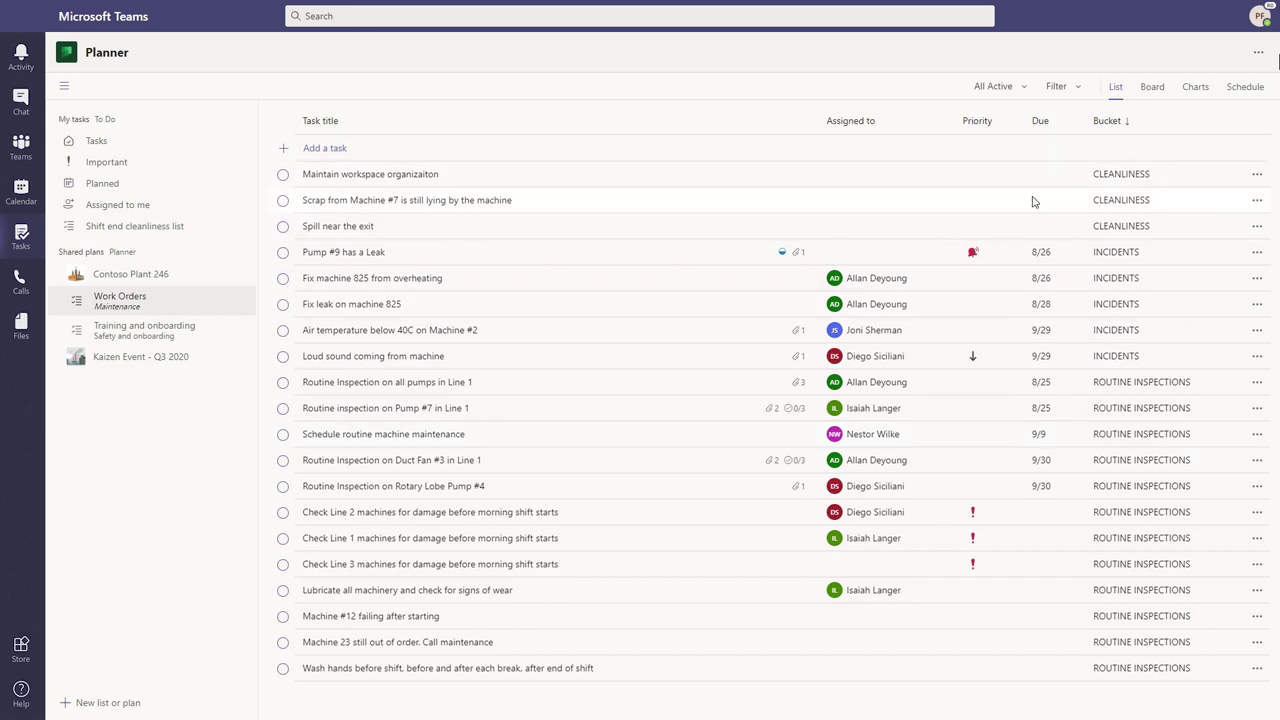
Show Work Orders as a board of Cleanliness, Incidents and Routine Inspections buckets, then switch to Charts
left_click(1152, 88)
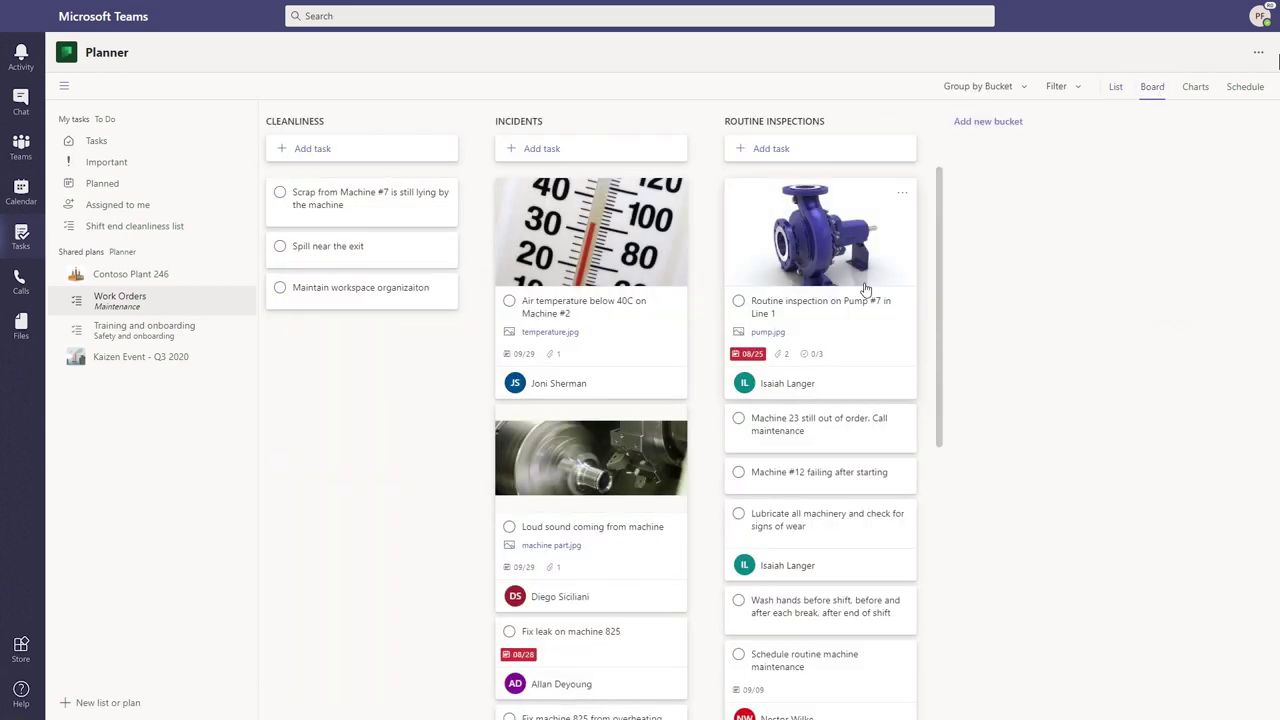
scroll(631, 565, "down", 3)
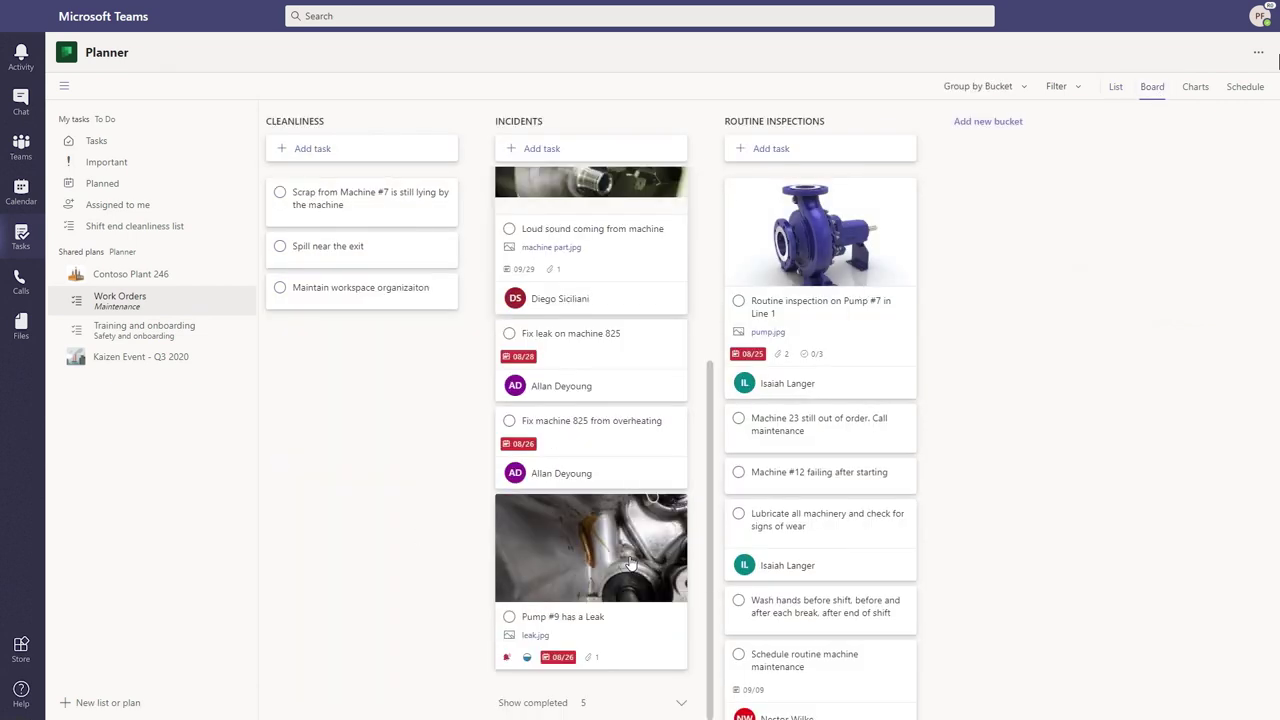
scroll(629, 563, "up", 3)
scroll(767, 596, "down", 5)
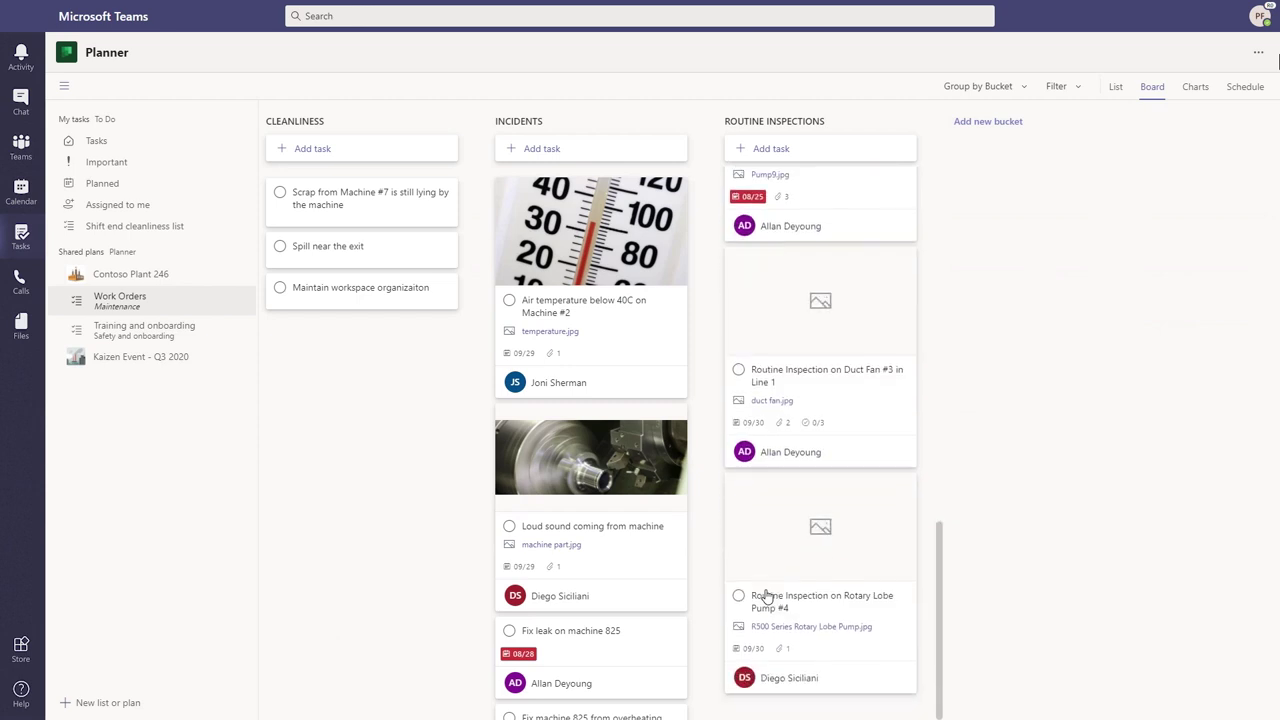
scroll(767, 596, "up", 10)
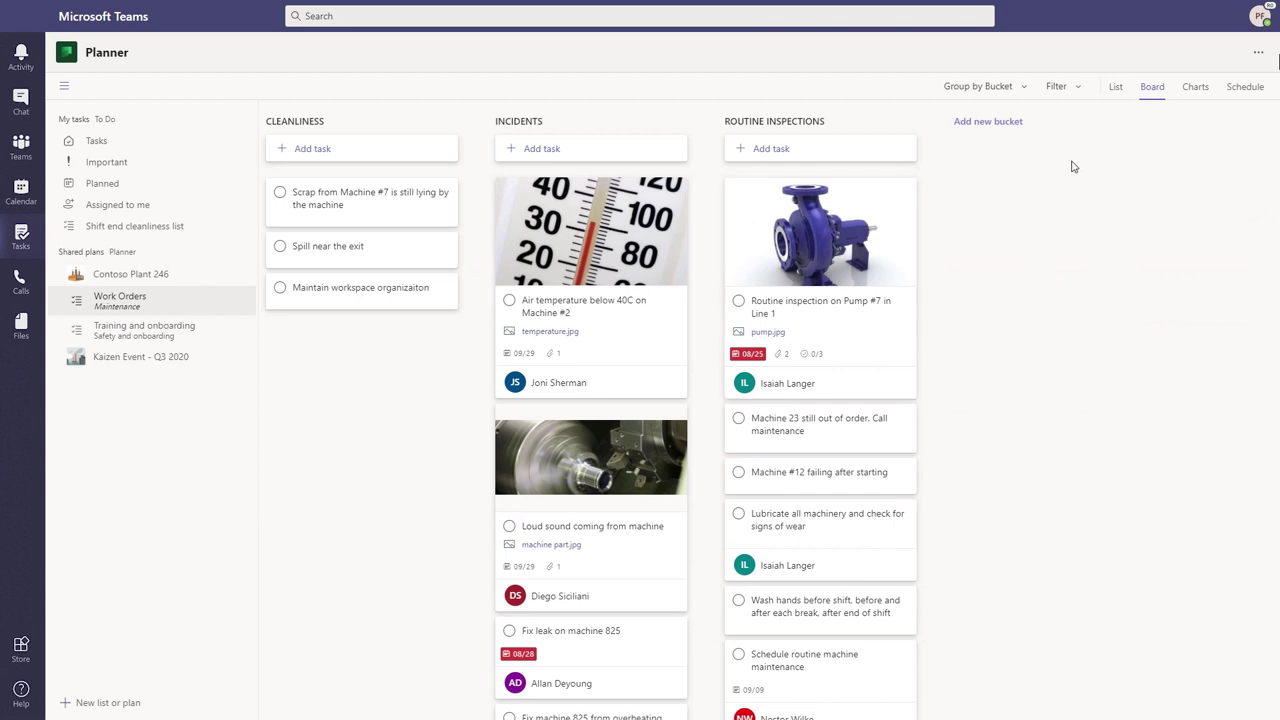
left_click(1195, 90)
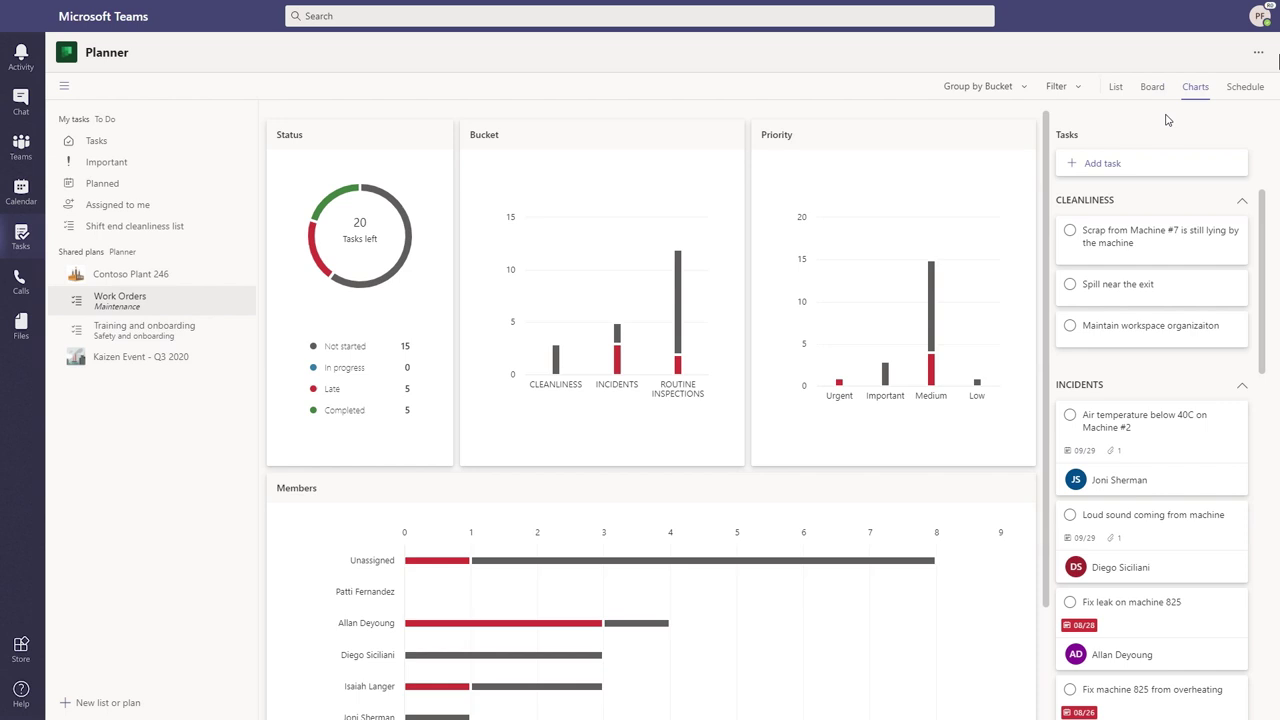
Read the chart values: Routine Inspections is the largest bucket, with 10 tasks not started
mouse_move(352, 187)
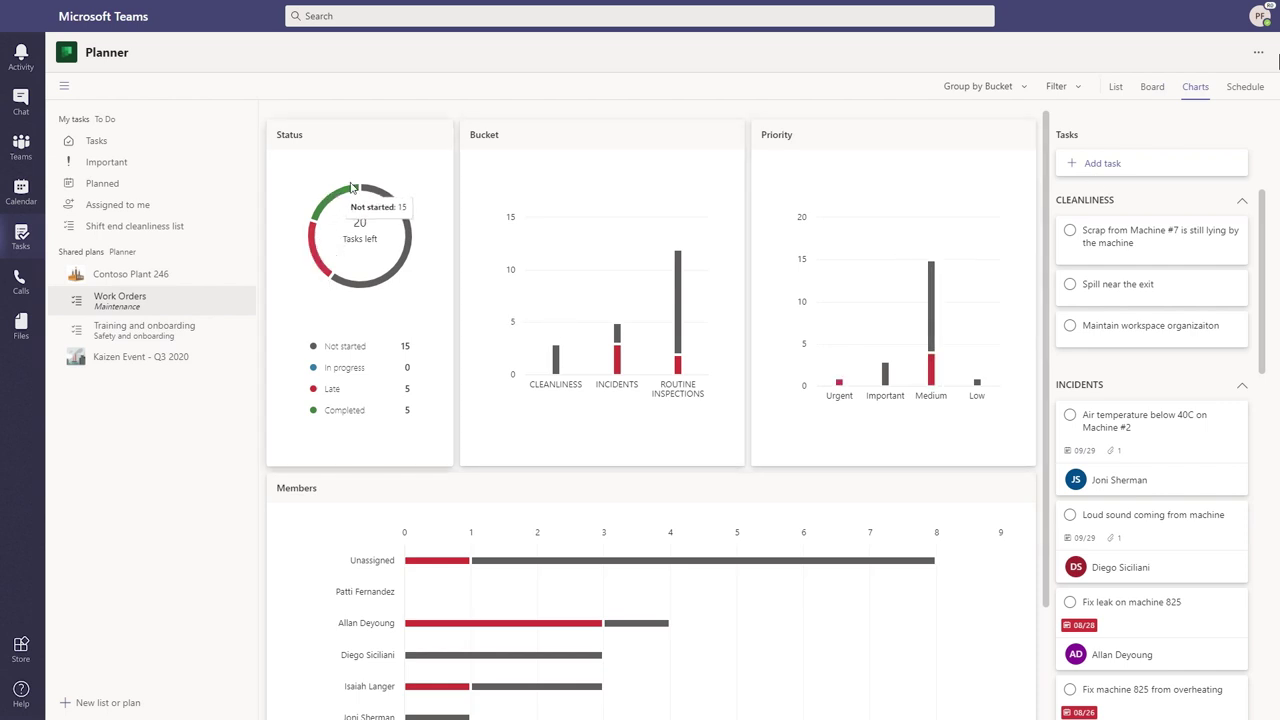
mouse_move(678, 300)
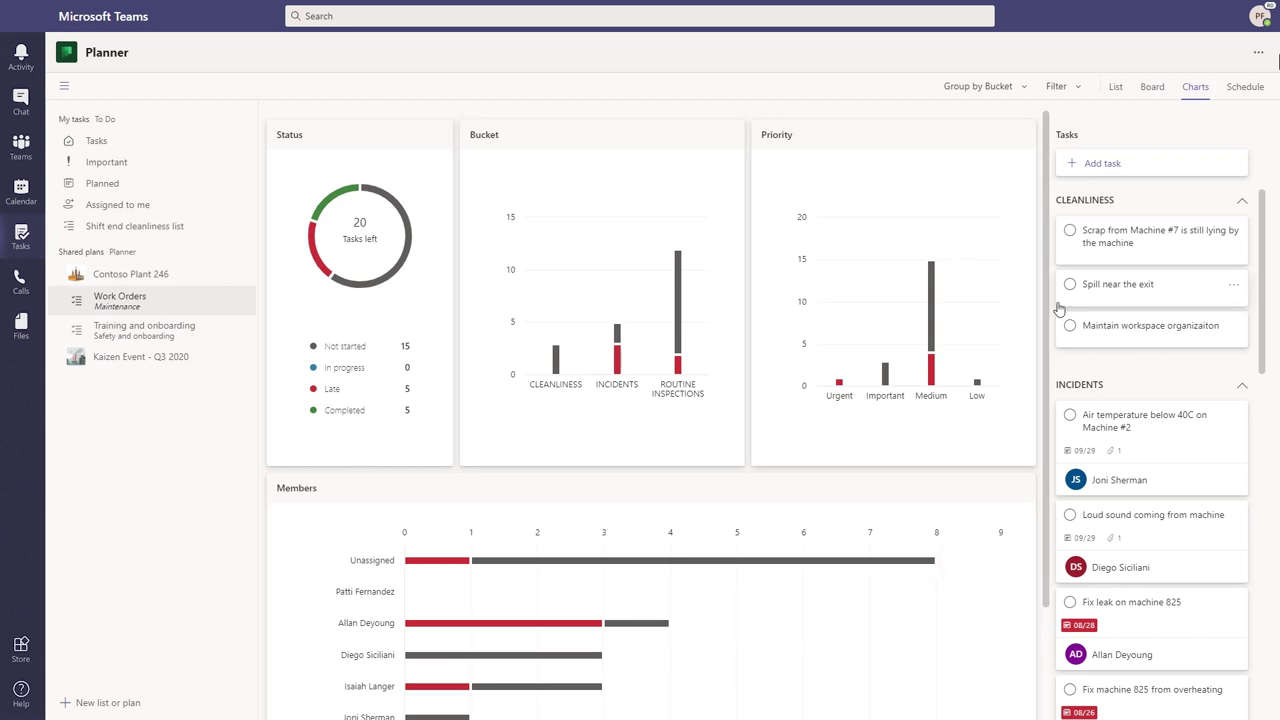
Schedule the Scrap from Machine #7 task on September 24 in the plan's month calendar
left_click(1245, 86)
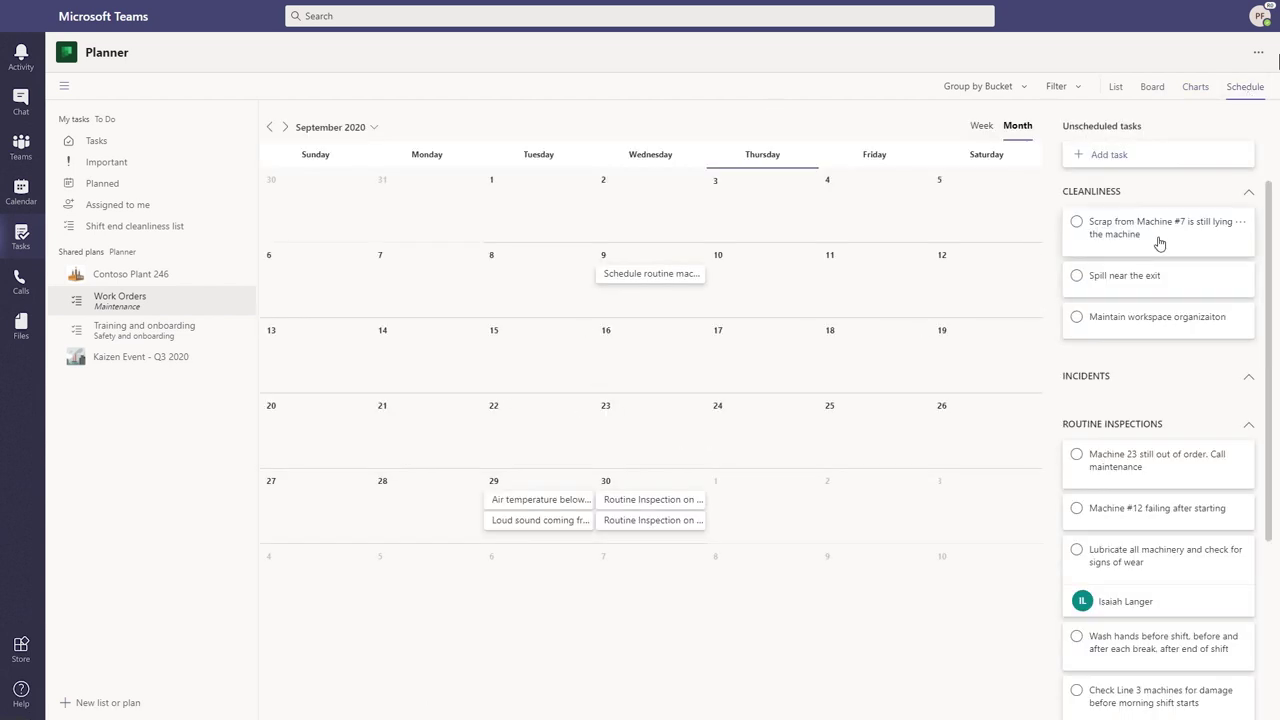
left_click_drag(1159, 244, 774, 426)
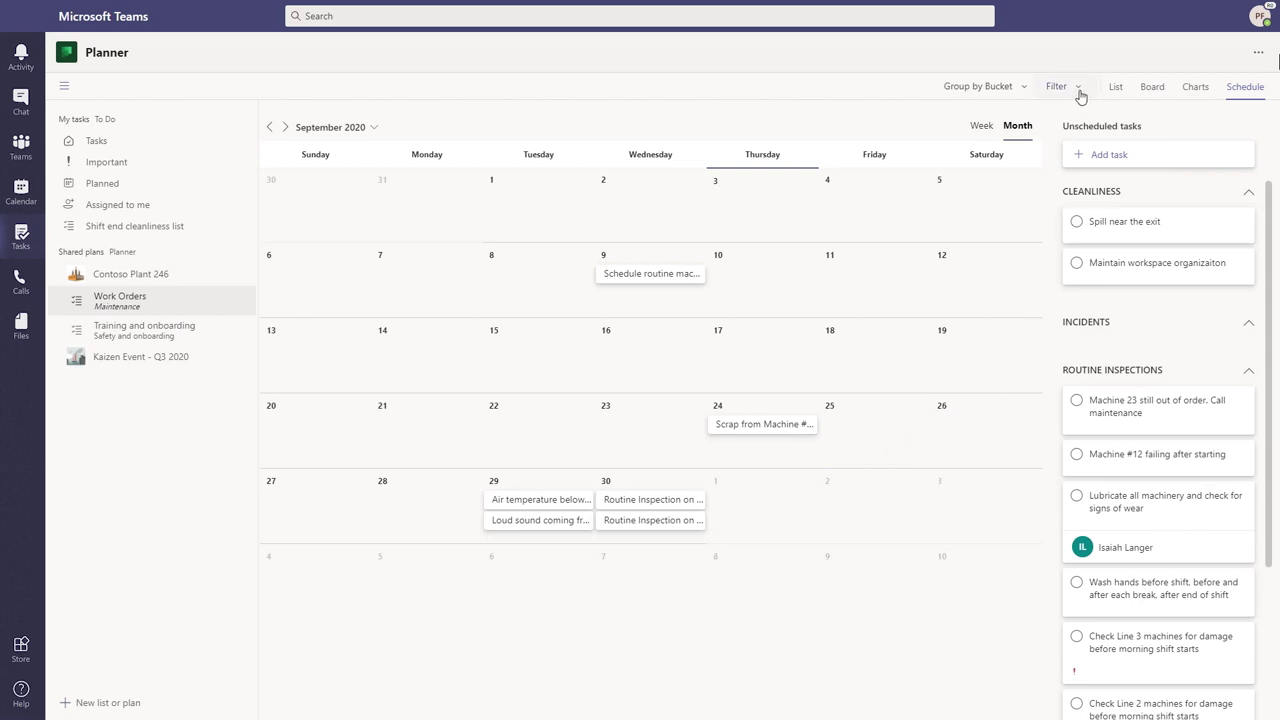
Filter the Work Orders tasks to Unassigned only and display them as a list
left_click(1079, 92)
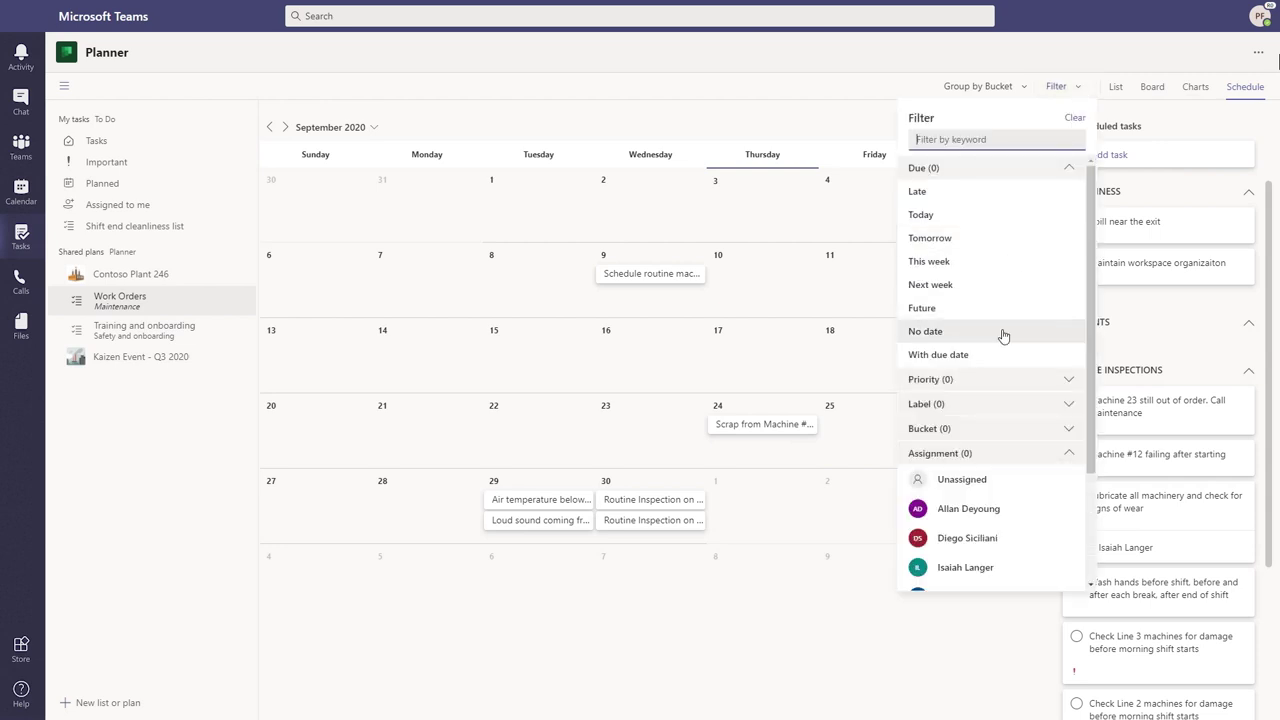
left_click(995, 481)
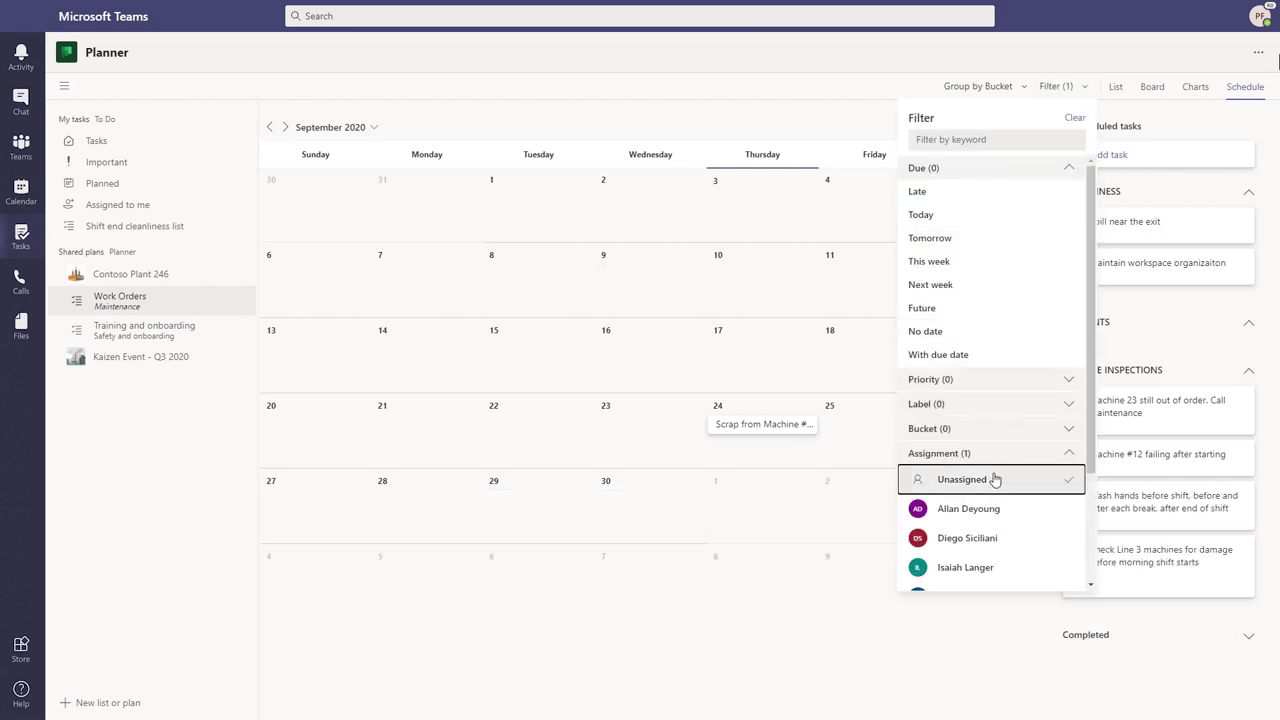
left_click(1080, 89)
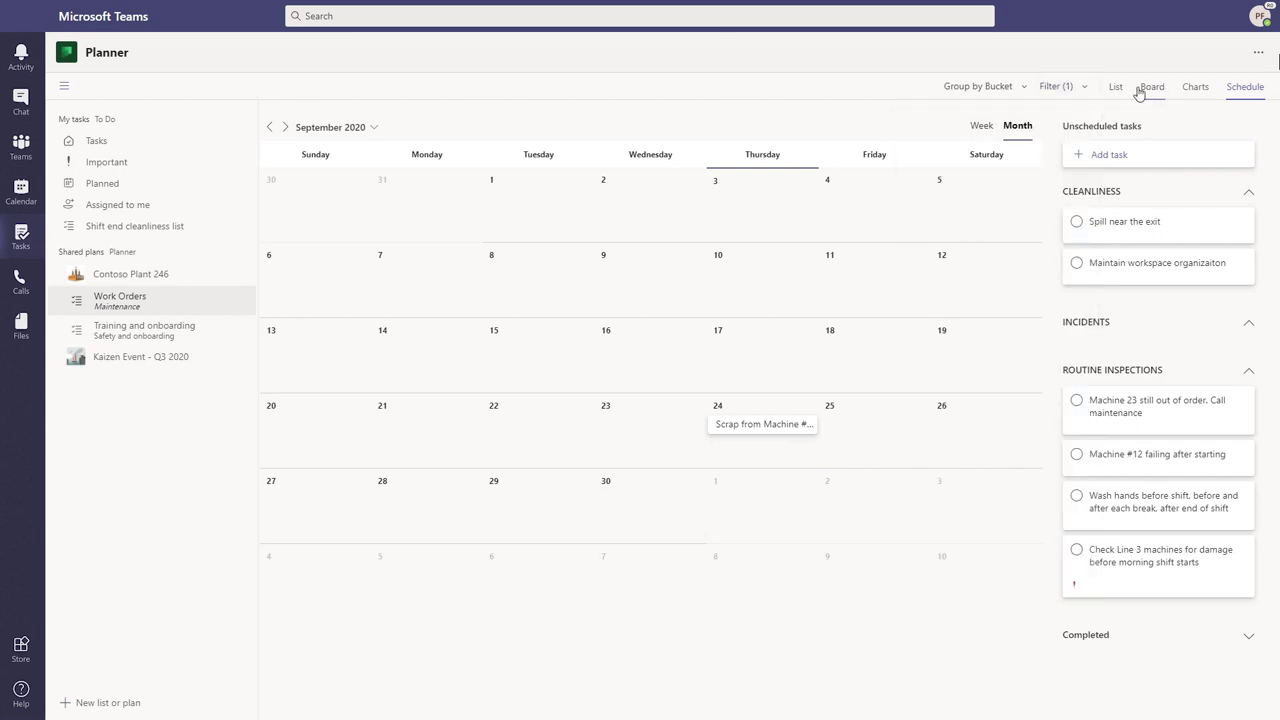
left_click(1118, 90)
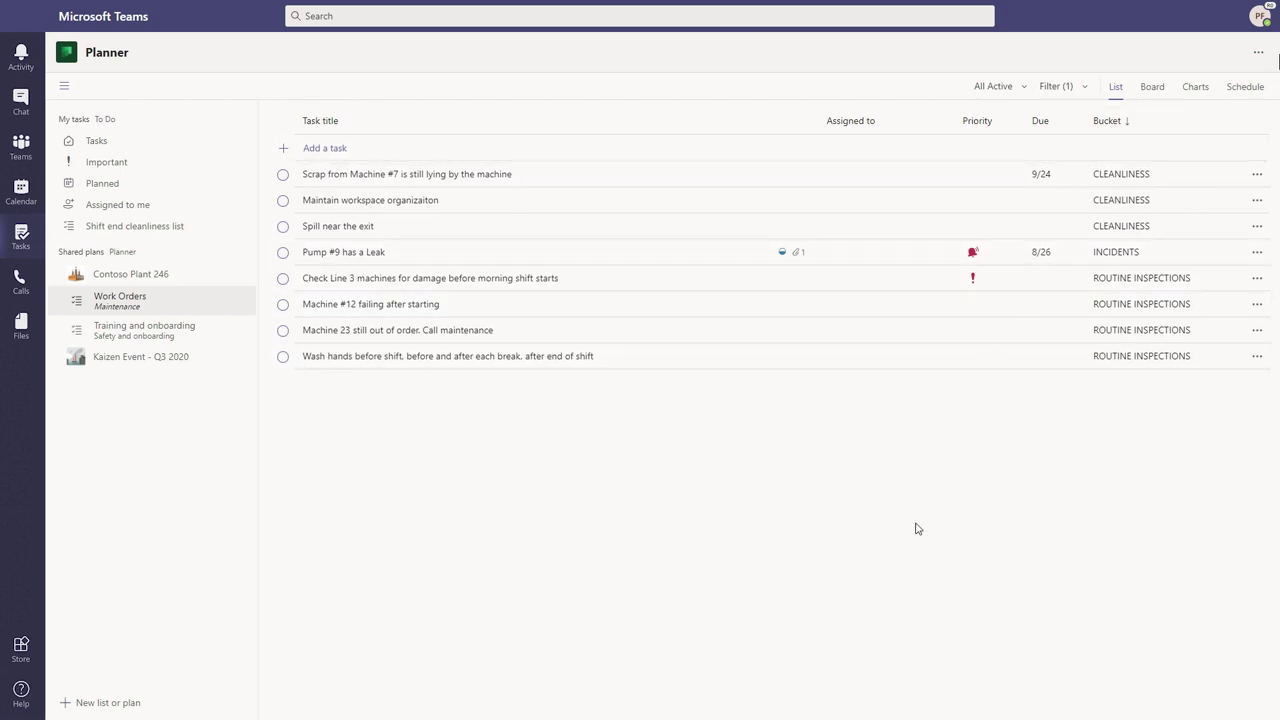
Assign the three selected Cleanliness tasks to the colleague
left_click(623, 176)
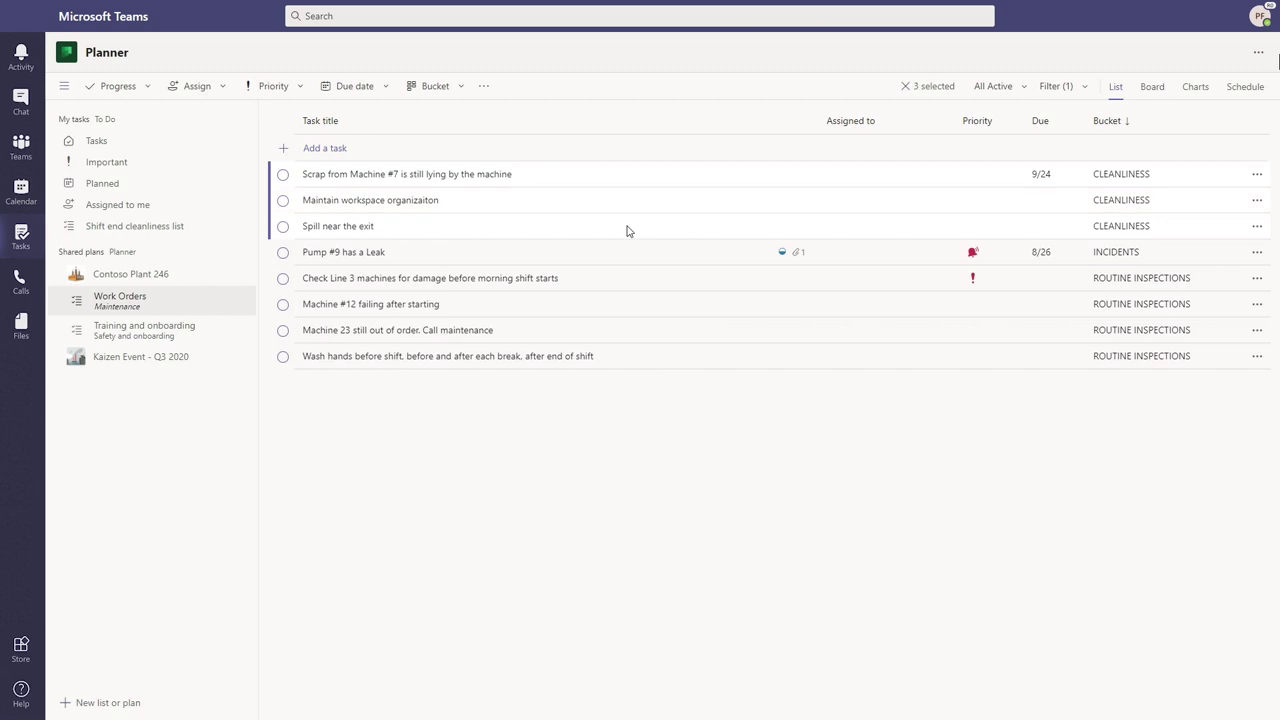
left_click(197, 87)
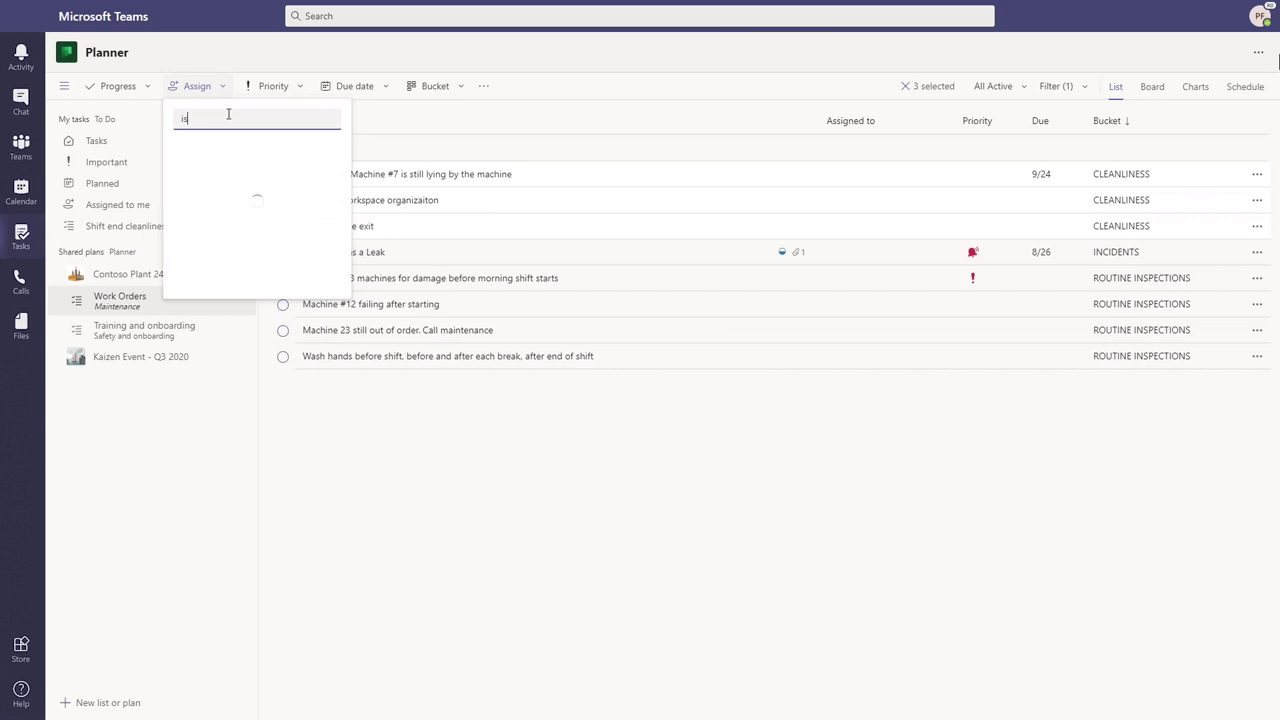
left_click(226, 168)
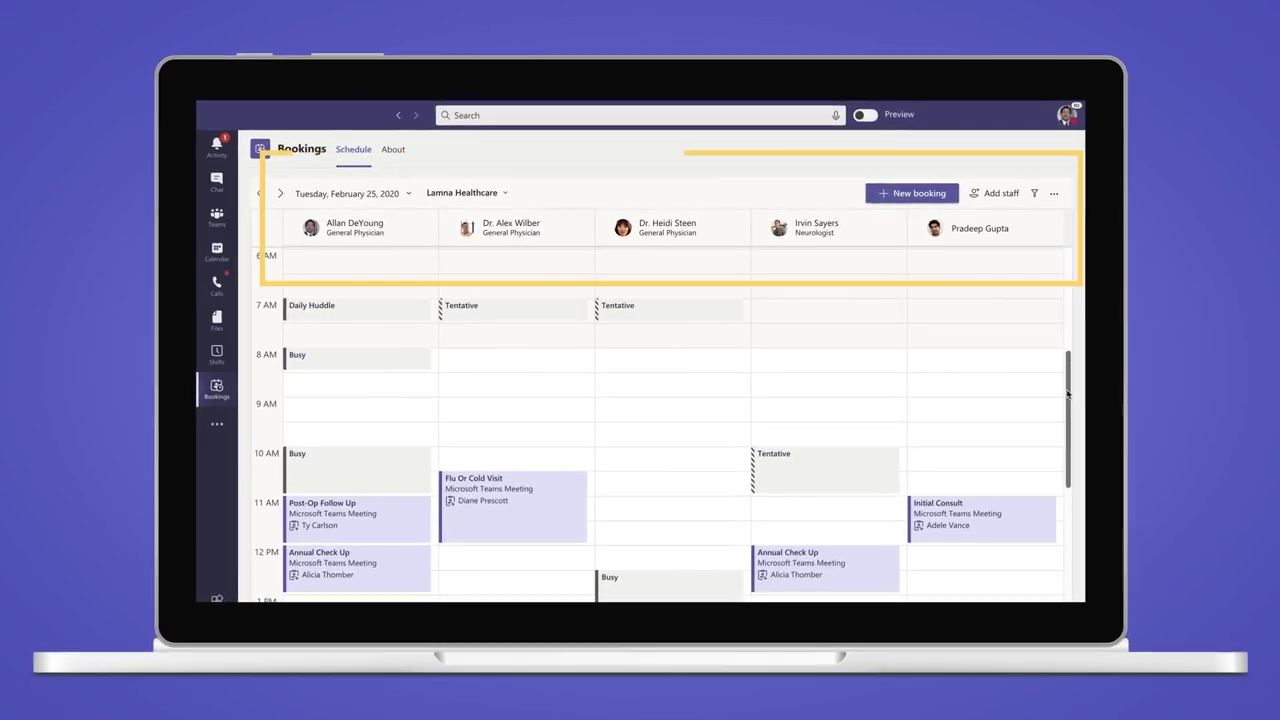
Start a new Post-op Follow Up booking in the 2 PM slot
left_click_drag(1062, 393, 1071, 460)
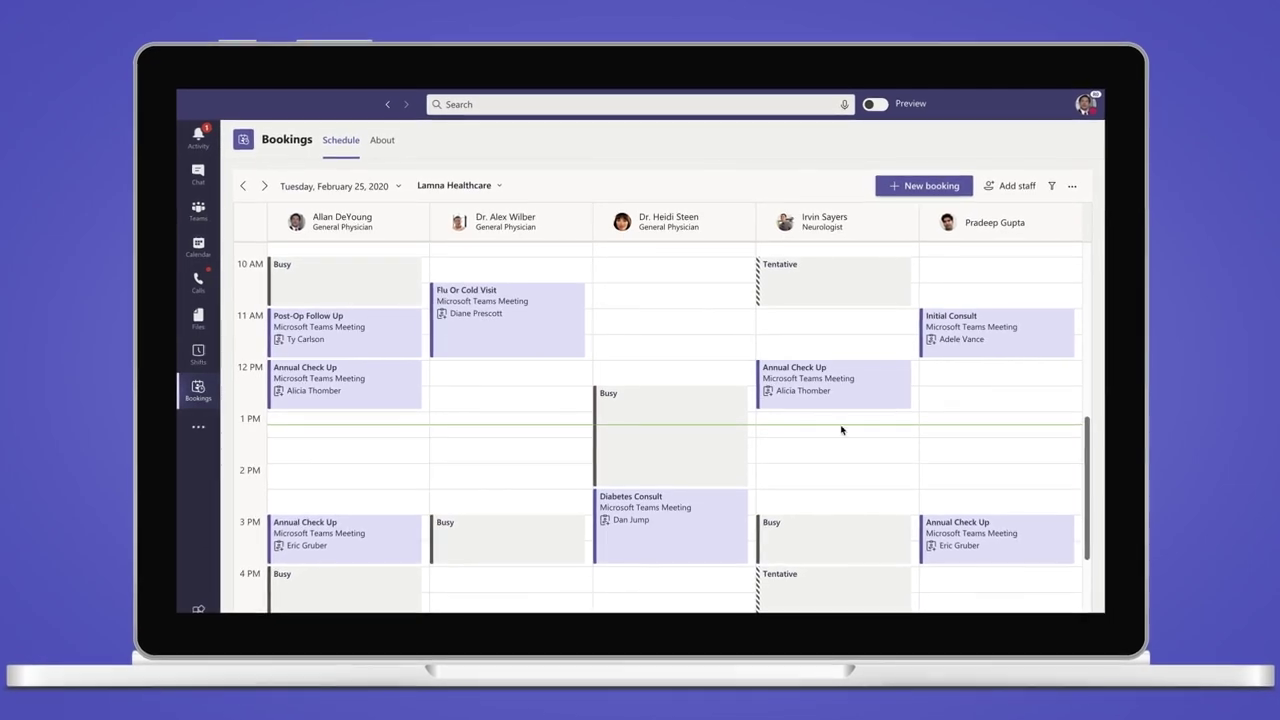
left_click(344, 474)
left_click(130, 137)
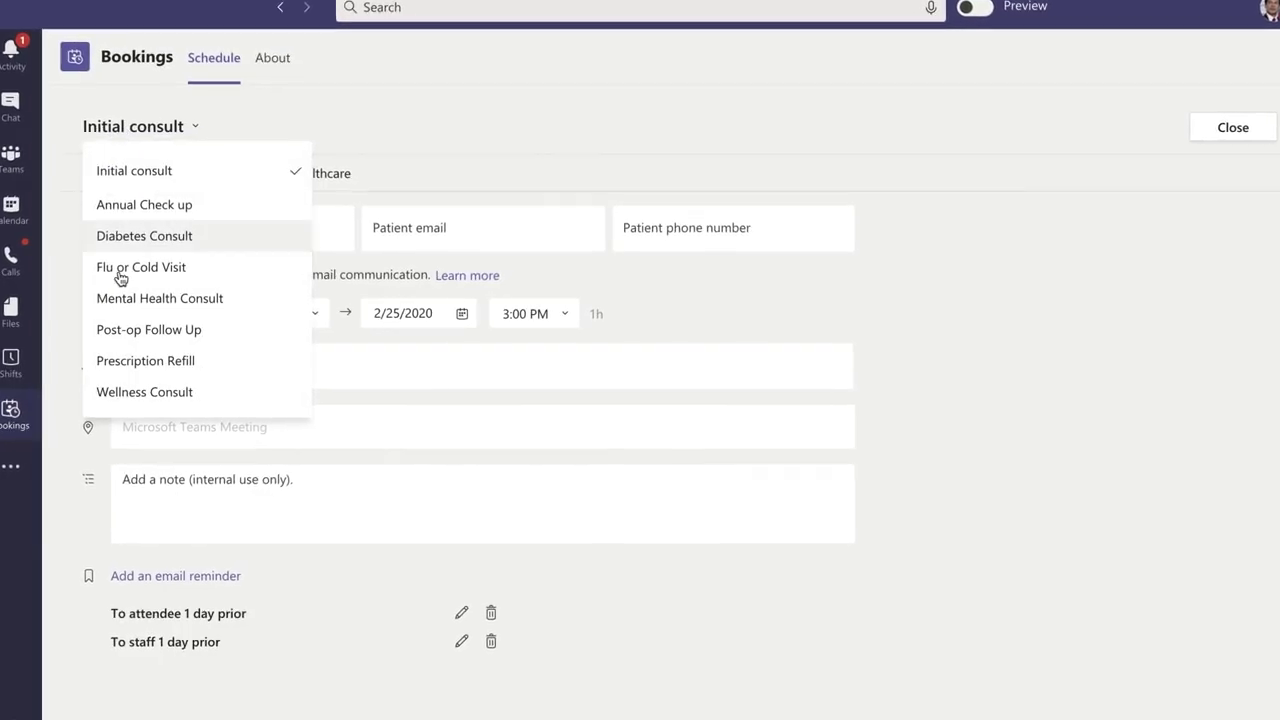
left_click(121, 328)
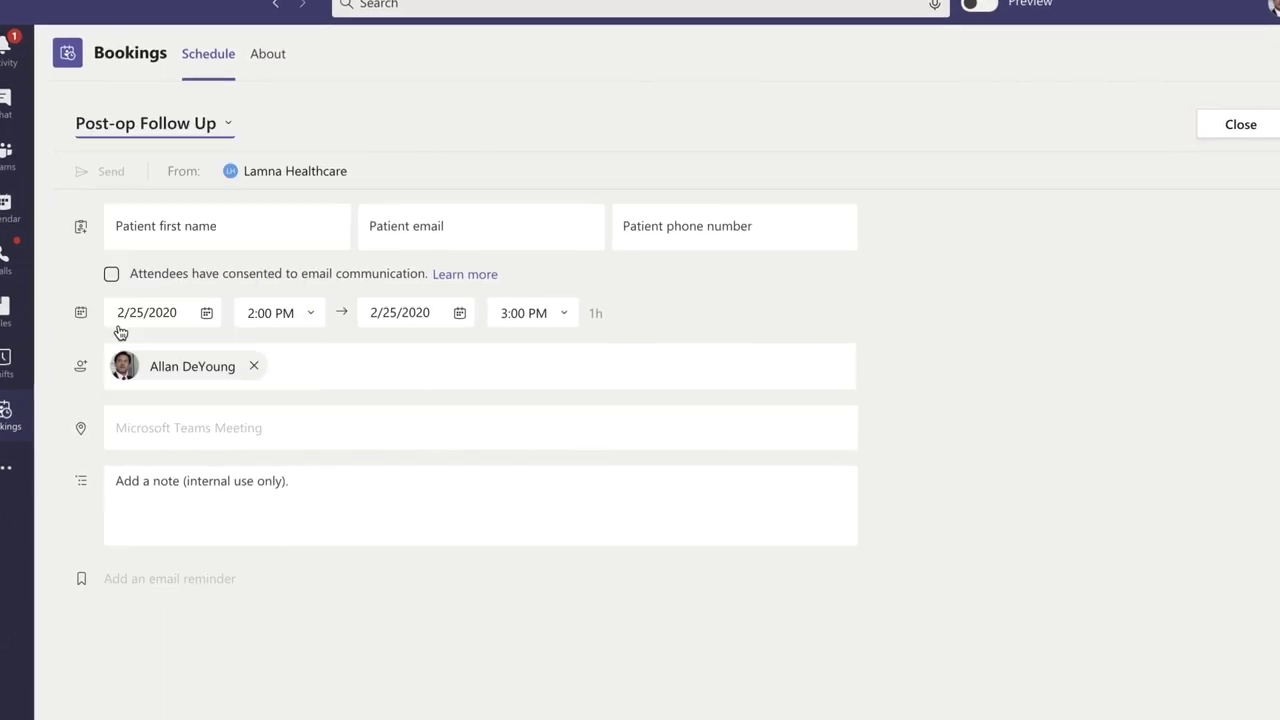
Enter the patient's name, email and phone, add a post-surgery check-in note, tick consent, and send
left_click(137, 228)
type("Lidia Holloway")
key("Tab")
key("Tab")
type("425-555-1234")
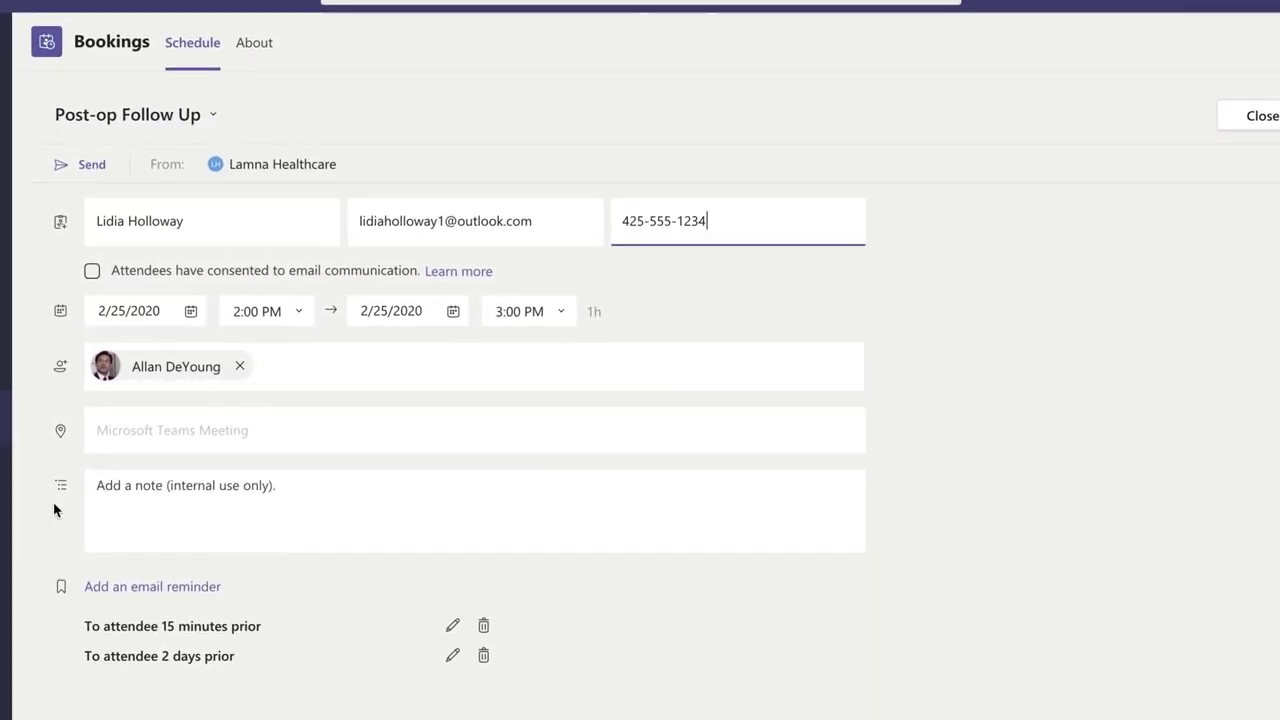
left_click(150, 500)
type("This is a follow up with Lidia to check in after her surgery.")
left_click(88, 270)
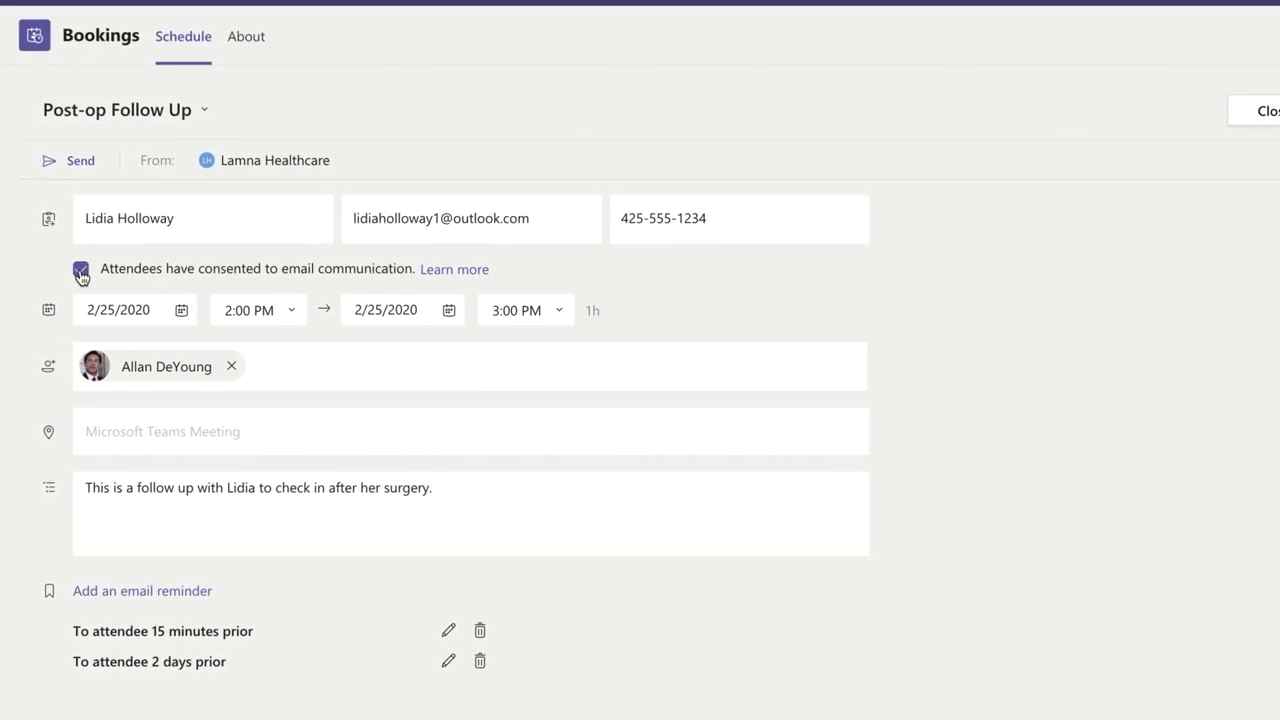
left_click(70, 158)
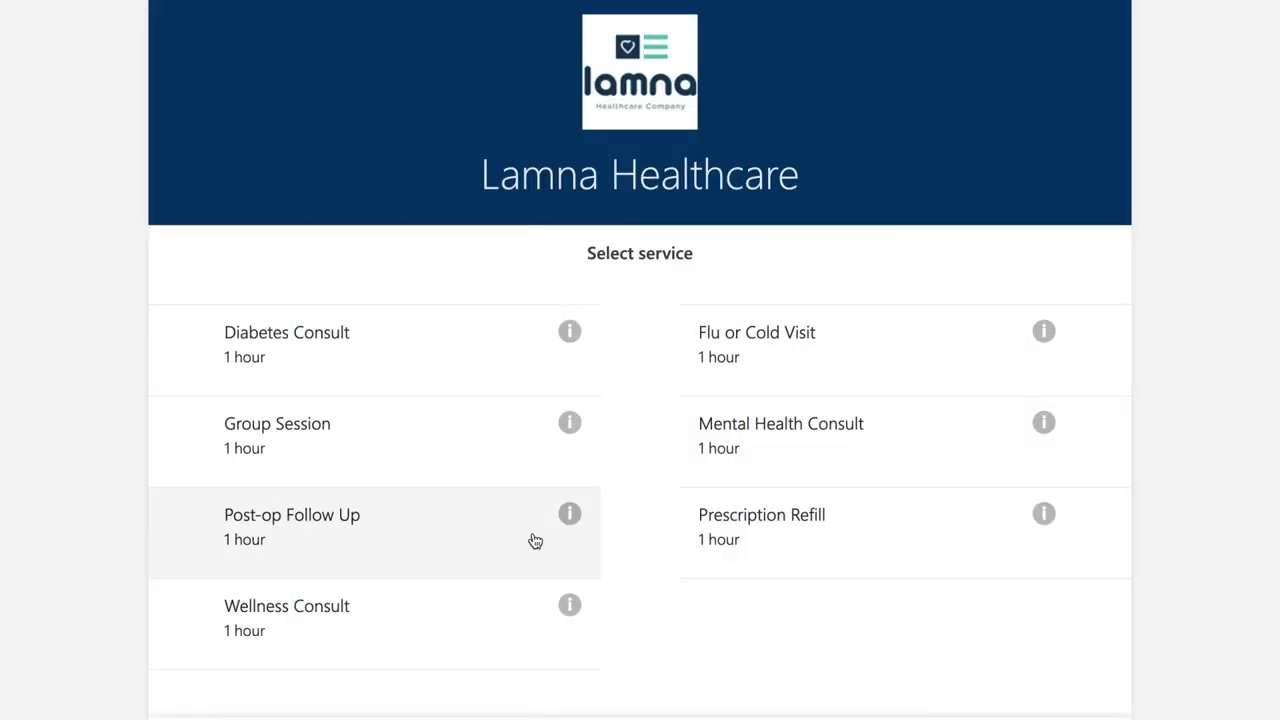
Choose Post-op Follow Up on March 27 at 11:30 am with the selected doctor
left_click(529, 537)
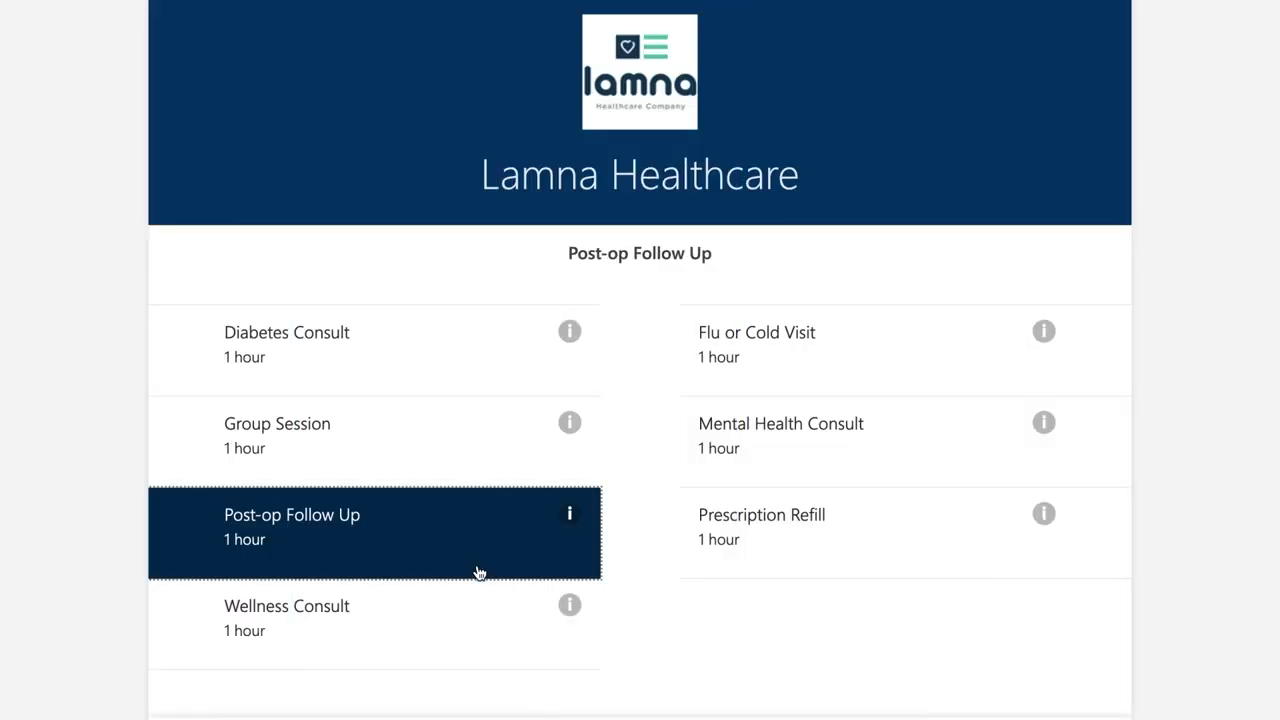
scroll(1229, 510, "down", 3)
left_click(520, 522)
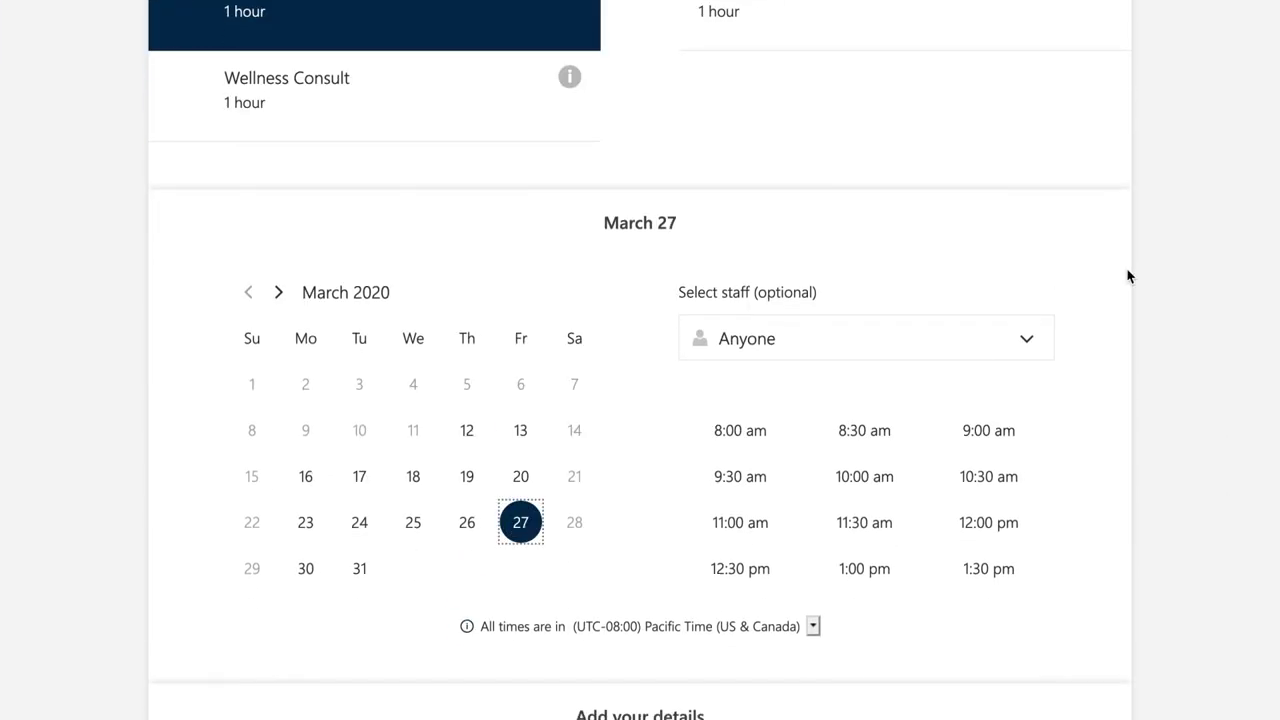
left_click(1026, 338)
left_click(910, 435)
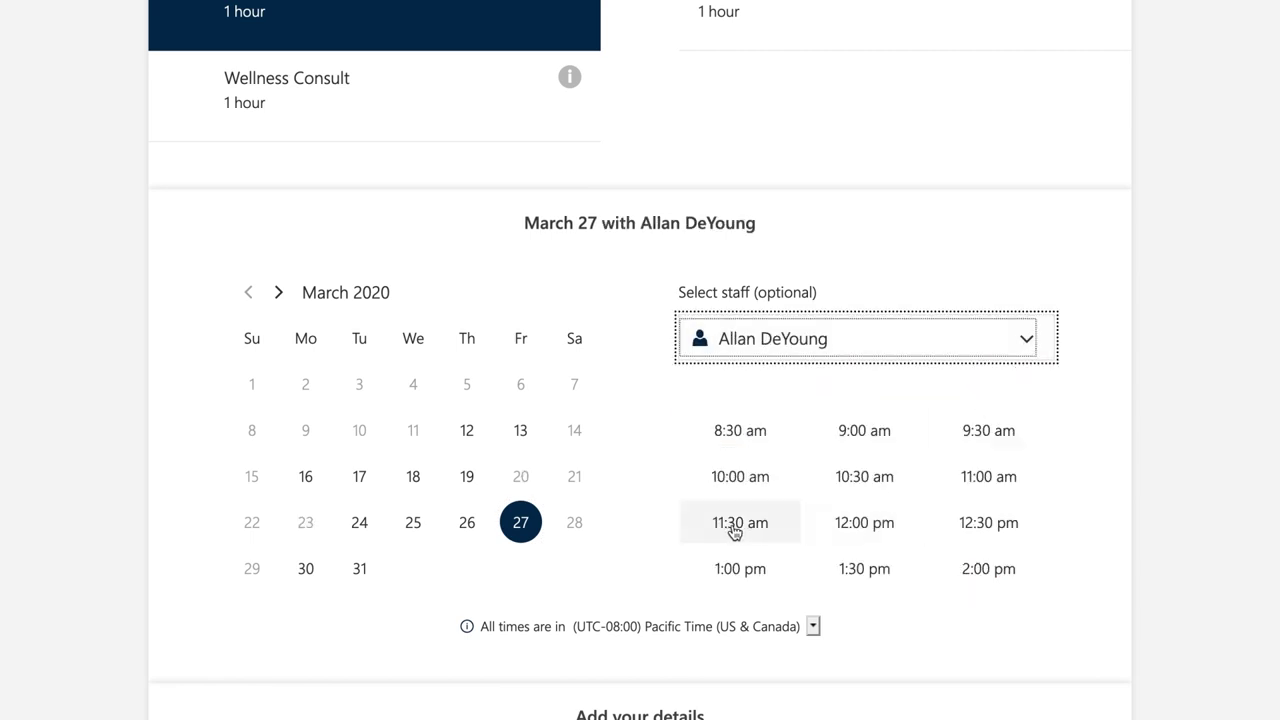
left_click(734, 524)
Fill in the patient's name and email address and book the appointment
scroll(1175, 512, "down", 5)
left_click(476, 307)
type("Lidia")
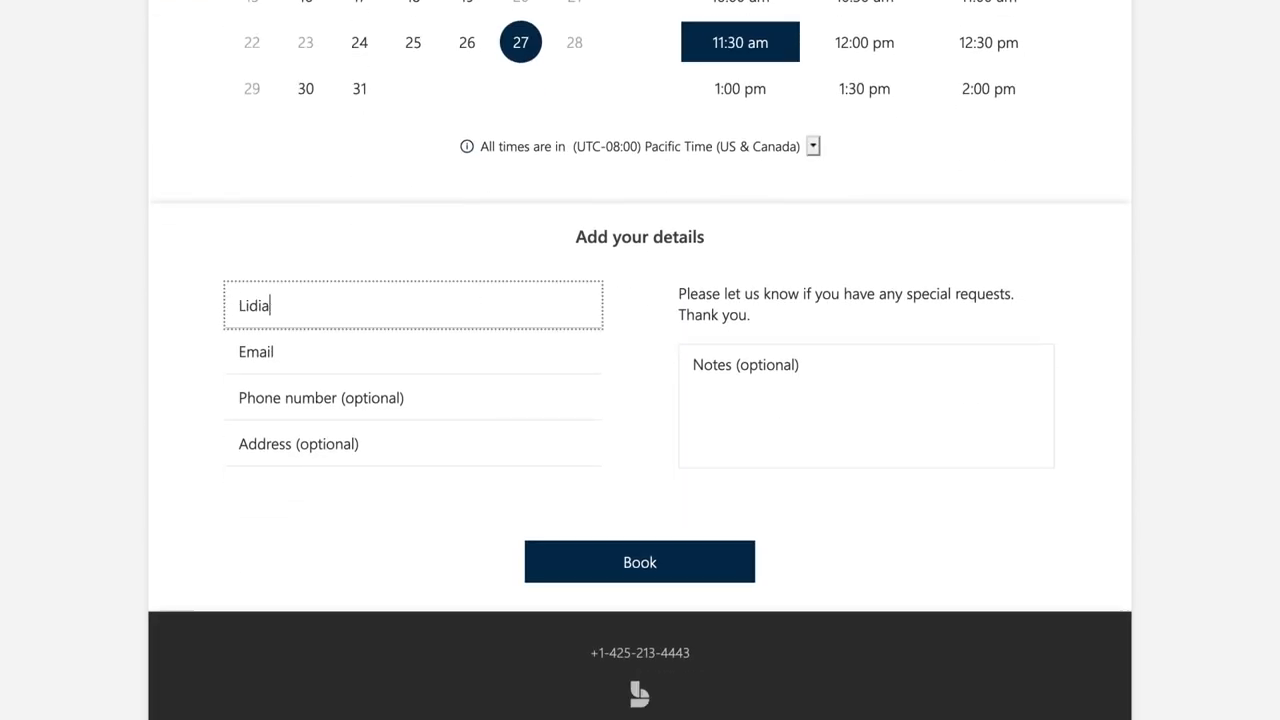
type(" Holloway")
key("Tab")
left_click(639, 566)
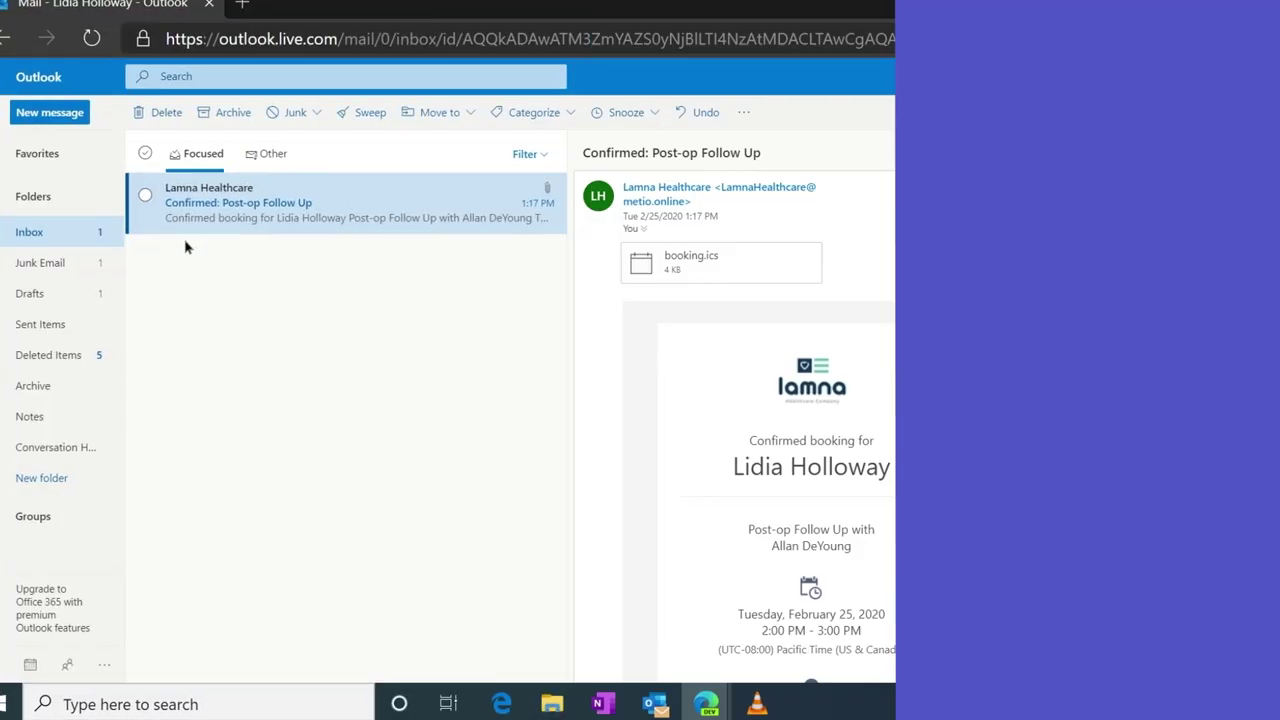
Join the Post-op Follow Up Teams meeting from the confirmation email and enter the lobby
scroll(122, 222, "down", 3)
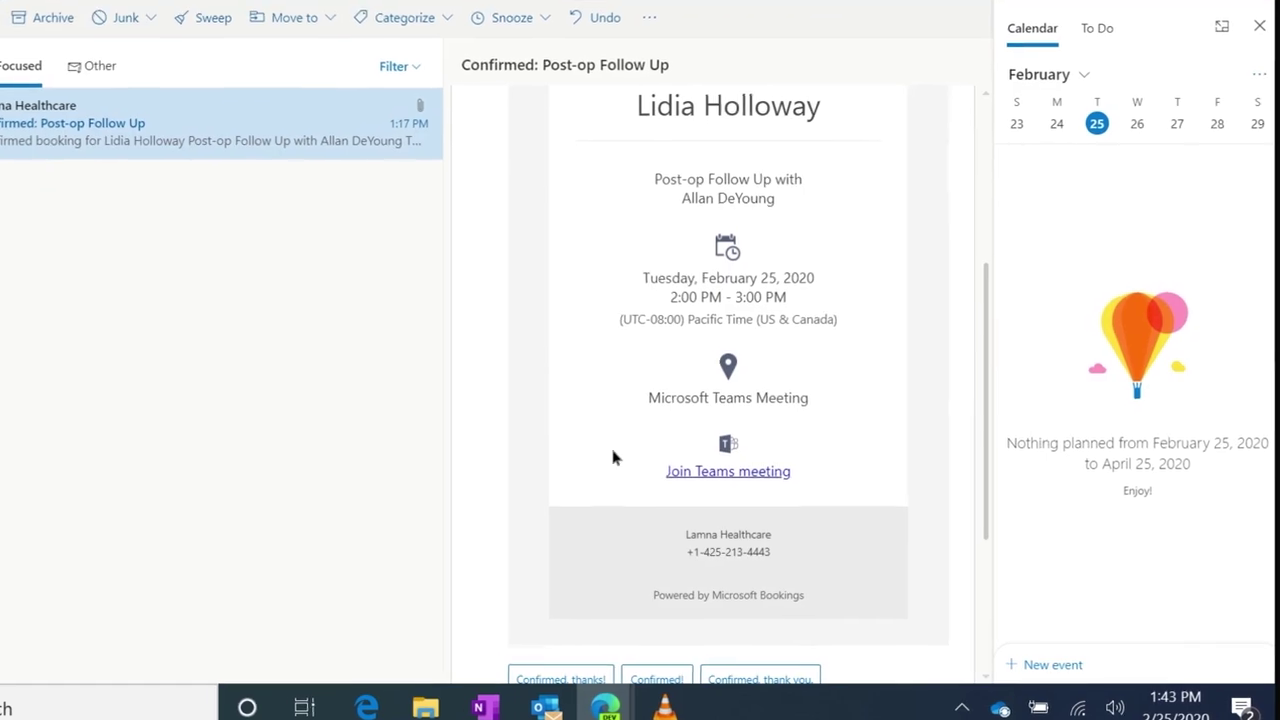
left_click(700, 475)
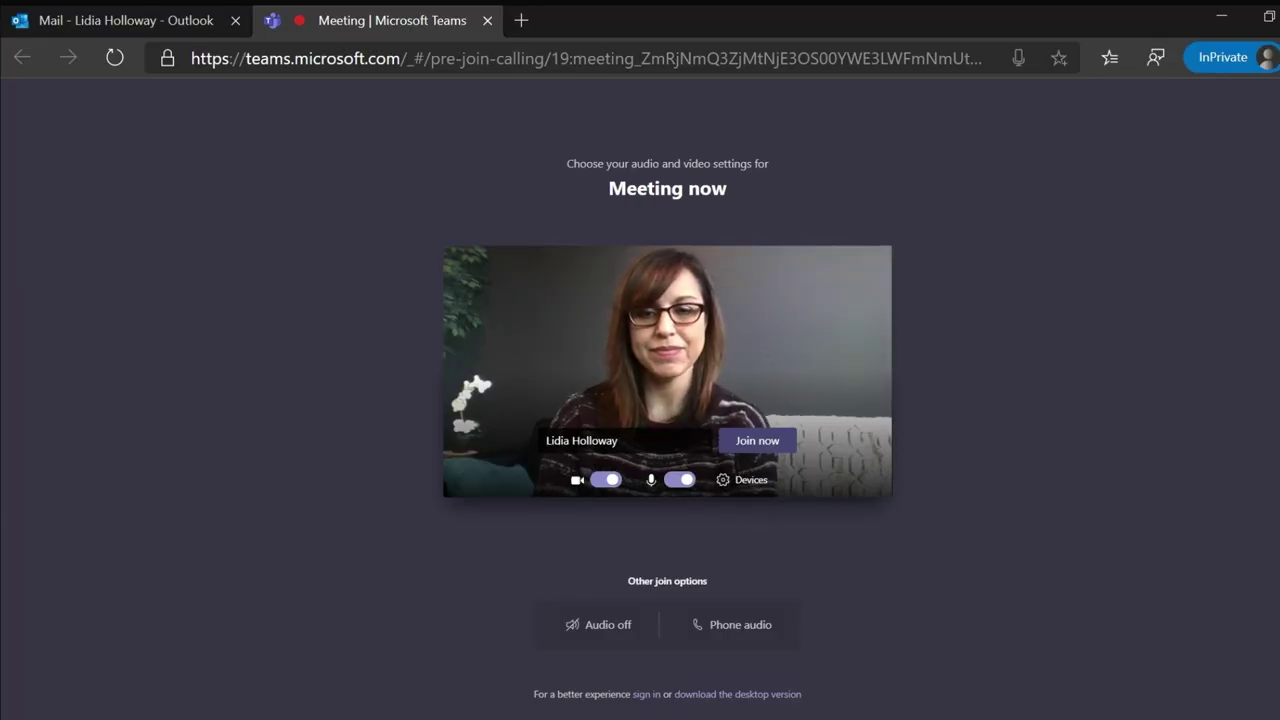
key("Return")
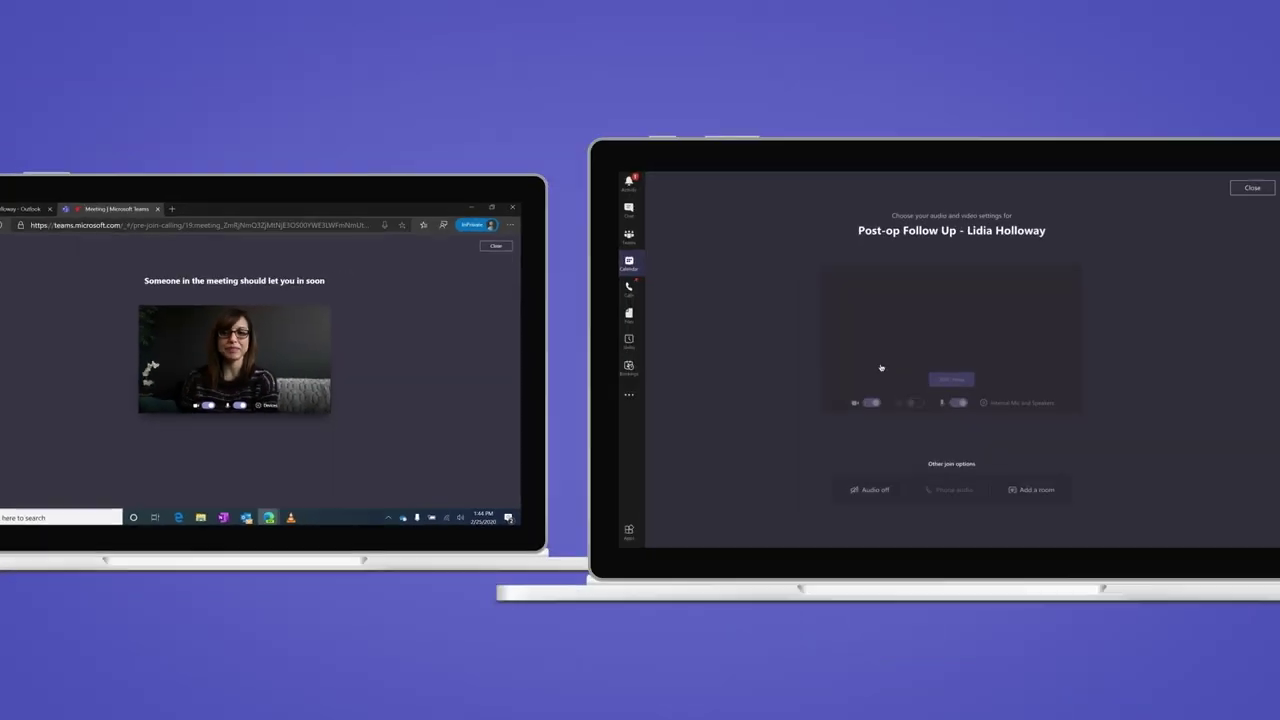
Apply the LamnaHealthcare clinic-room background and join the Post-op Follow Up meeting
scroll(1147, 360, "down", 2)
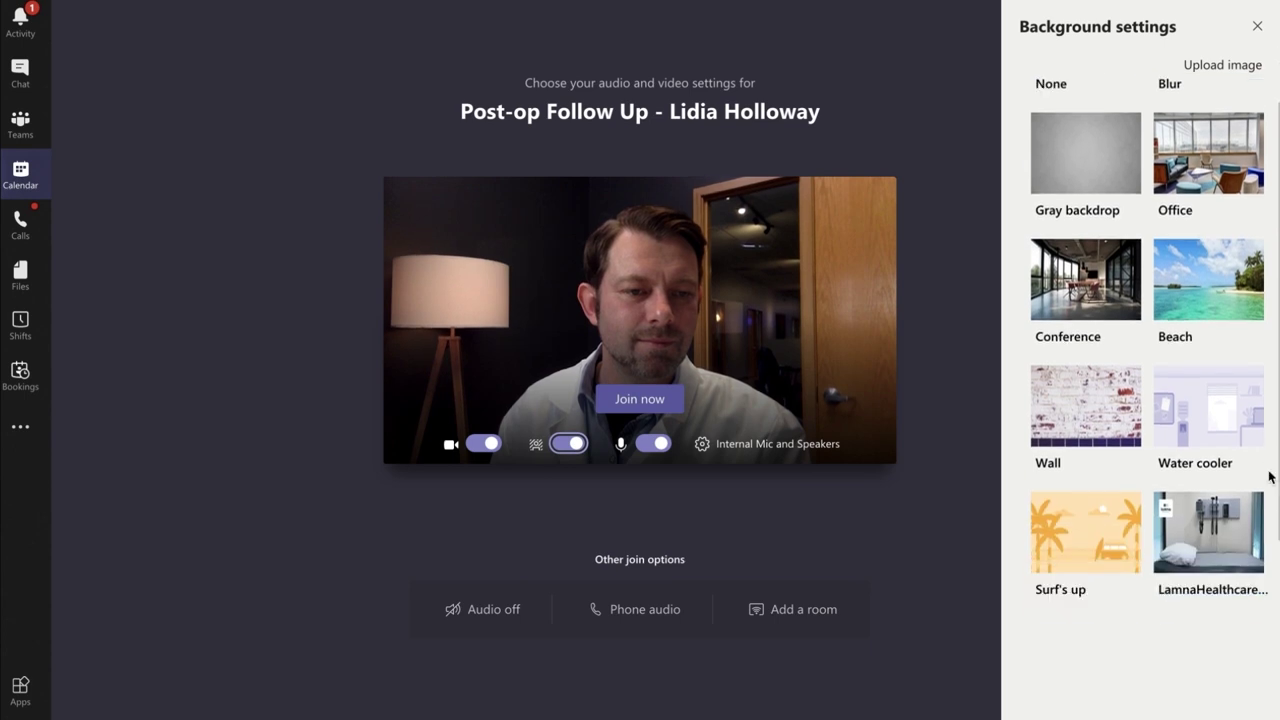
left_click(1218, 520)
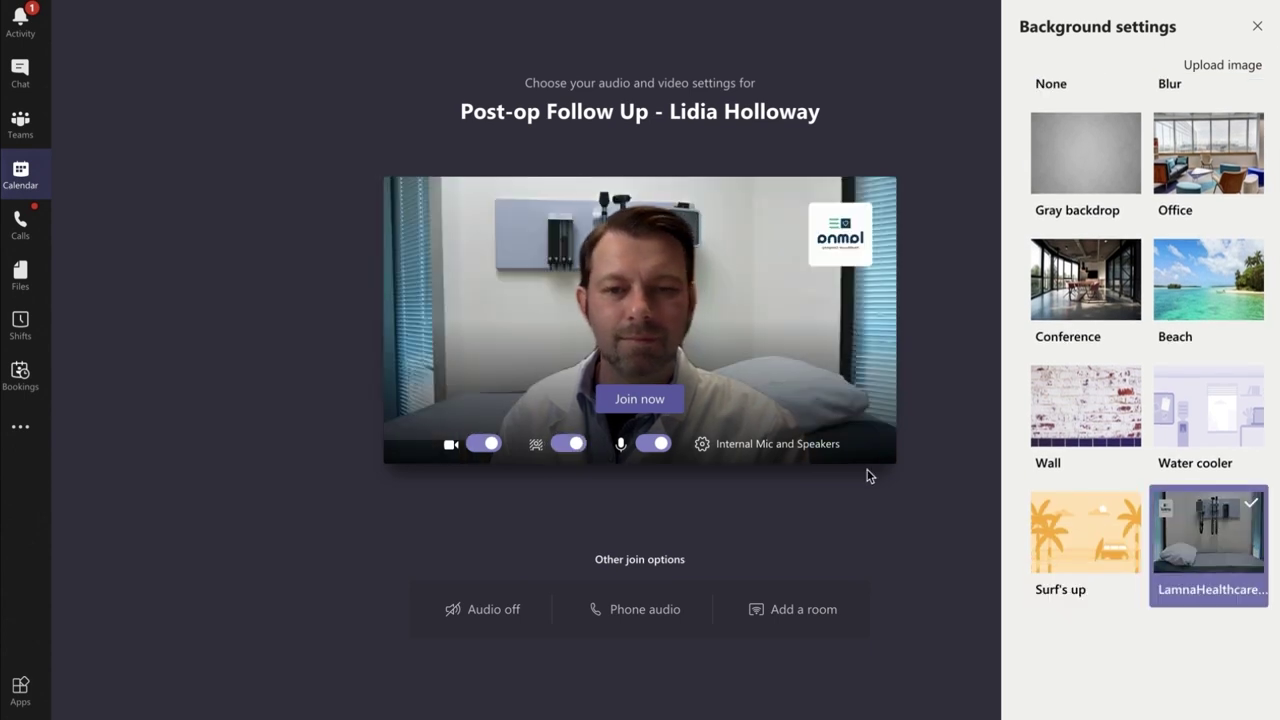
left_click(664, 401)
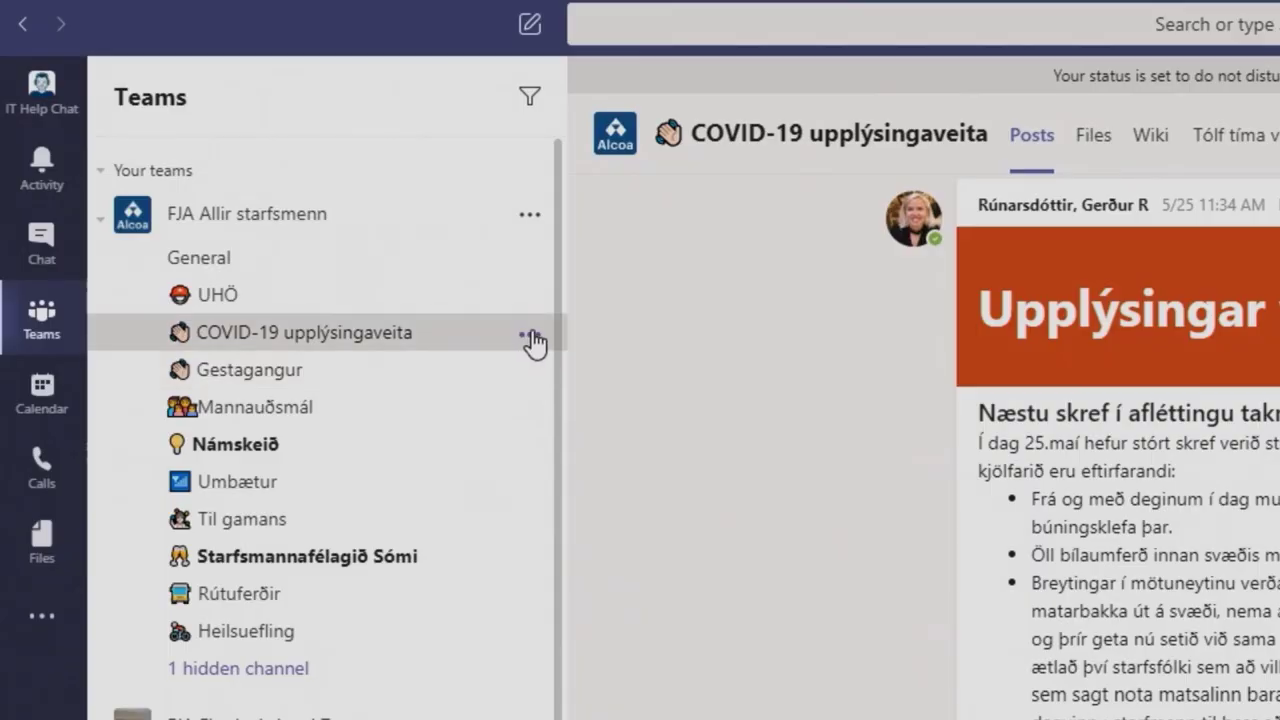
Play the Starfsmannafundur Fjarðaáls recording full screen in the General channel
left_click(533, 340)
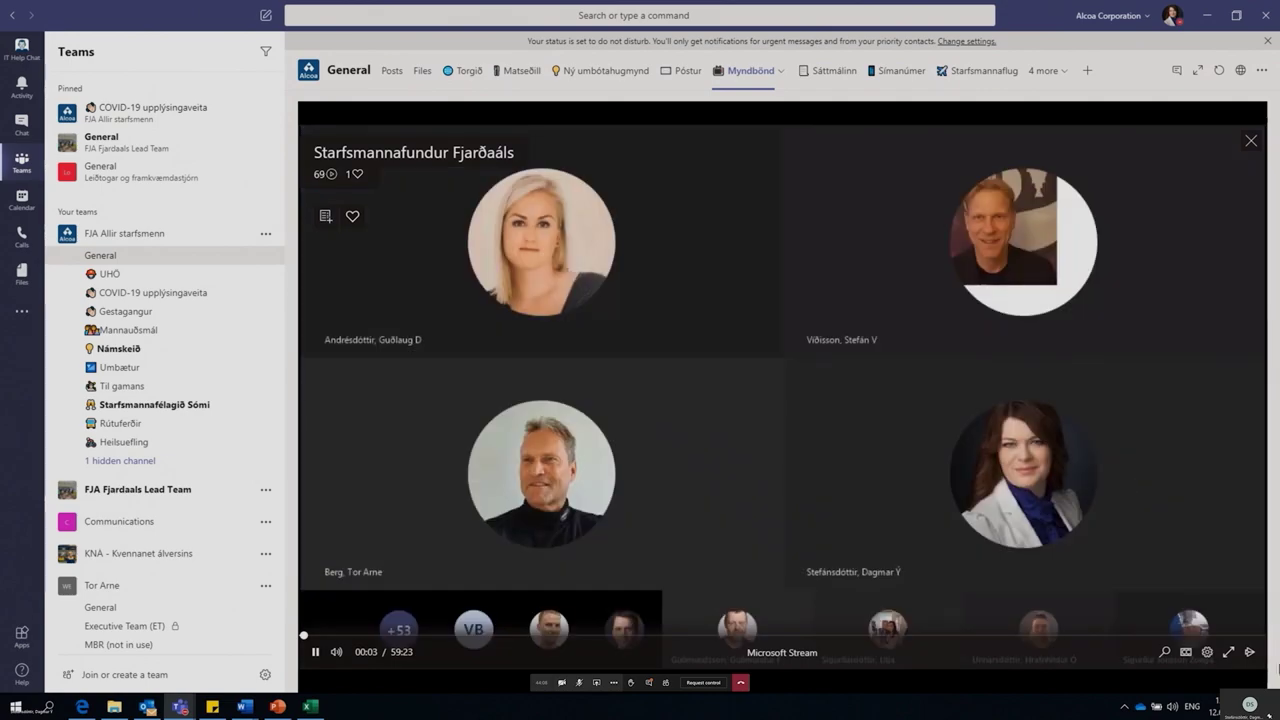
left_click(1228, 651)
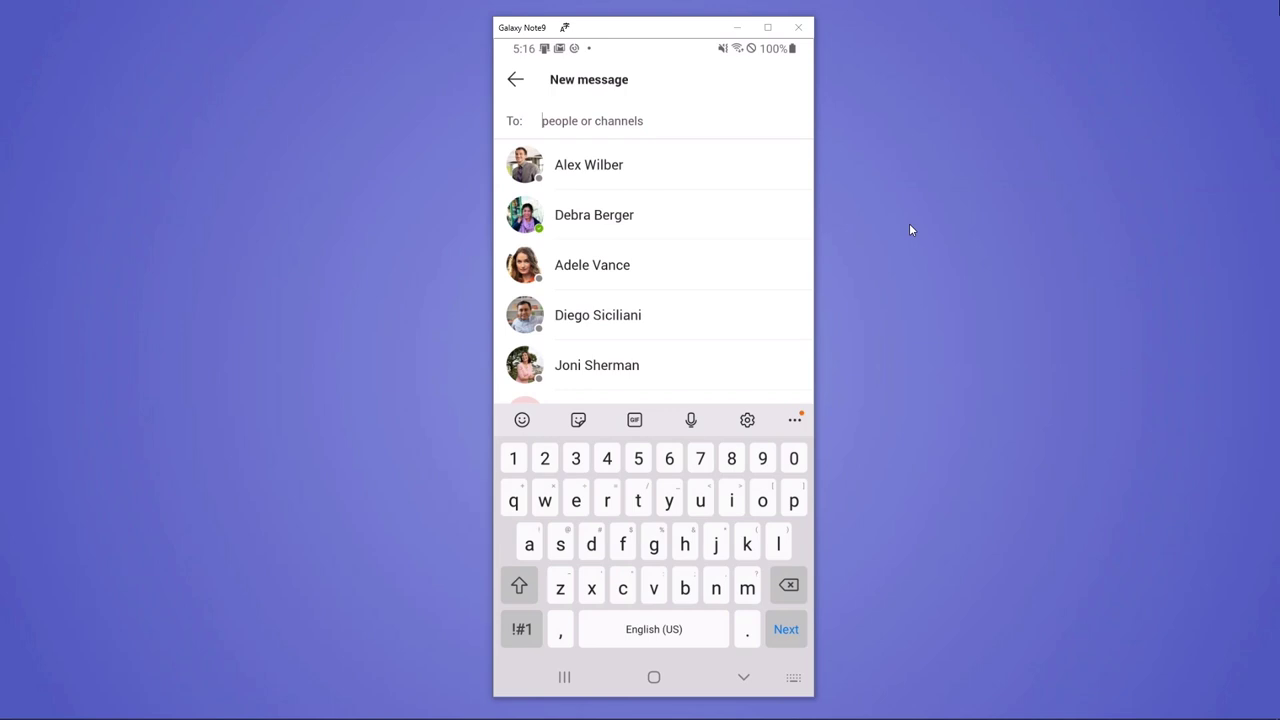
Address the chat through the Manager tag, then drop the second recipient to keep only one colleague
type("manager")
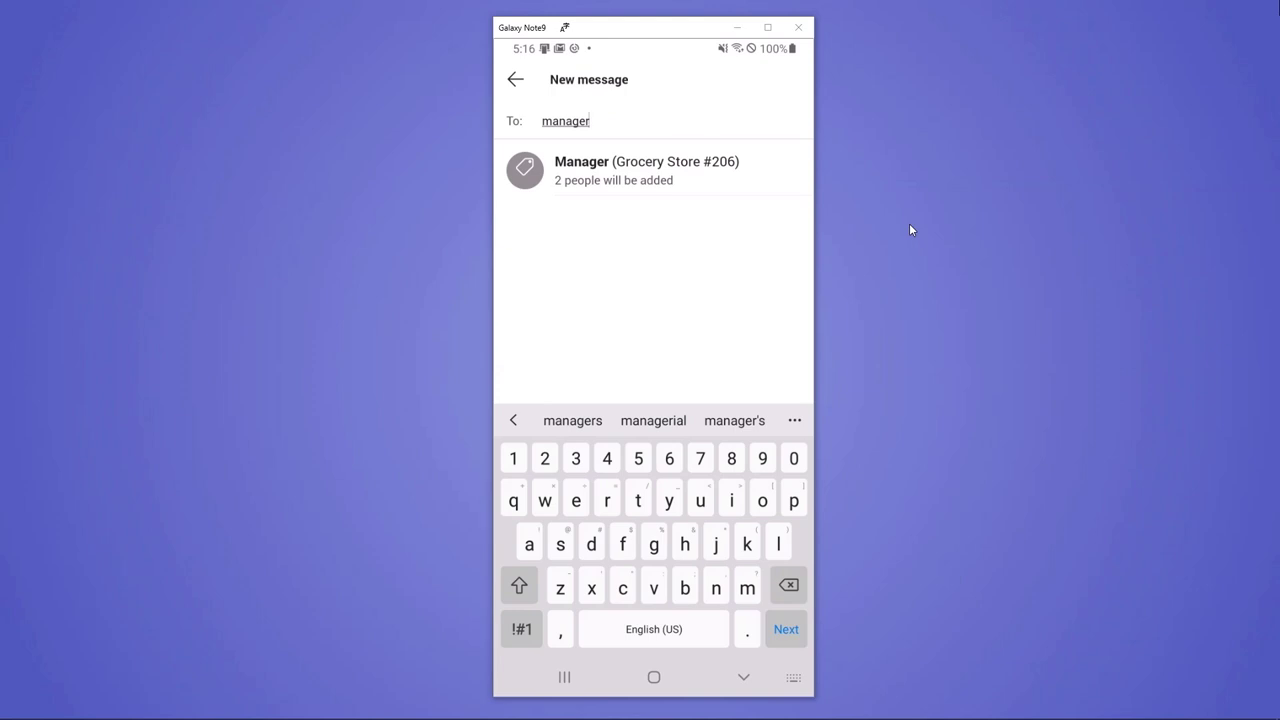
key("Return")
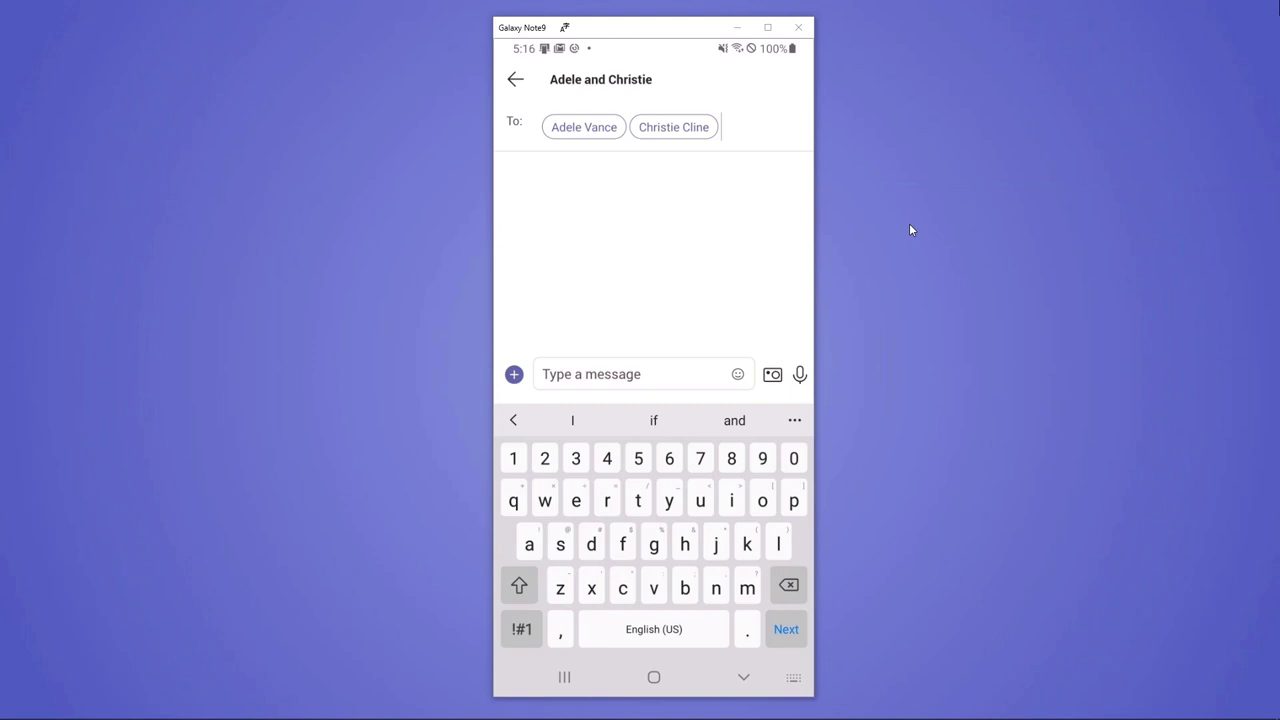
key("BackSpace")
key("Return")
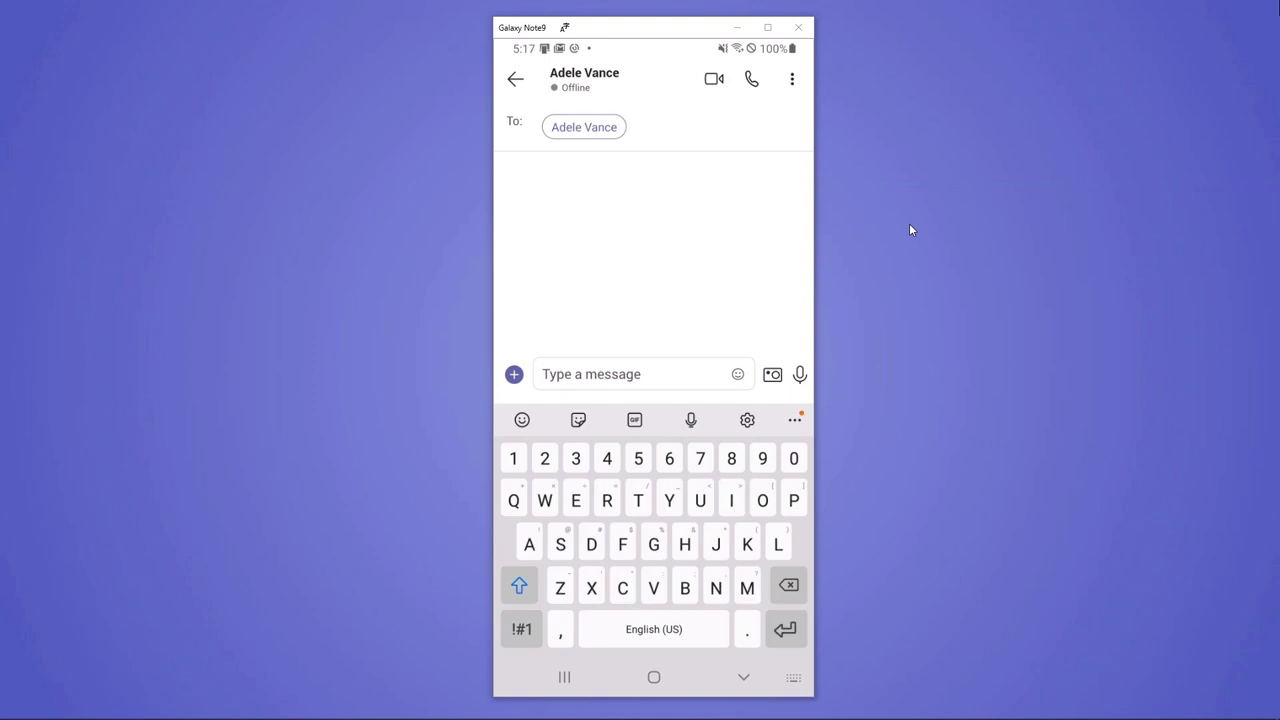
Send the colleague a short 'Hi' greeting addressed by first name, then return to the chat list
type("Hi")
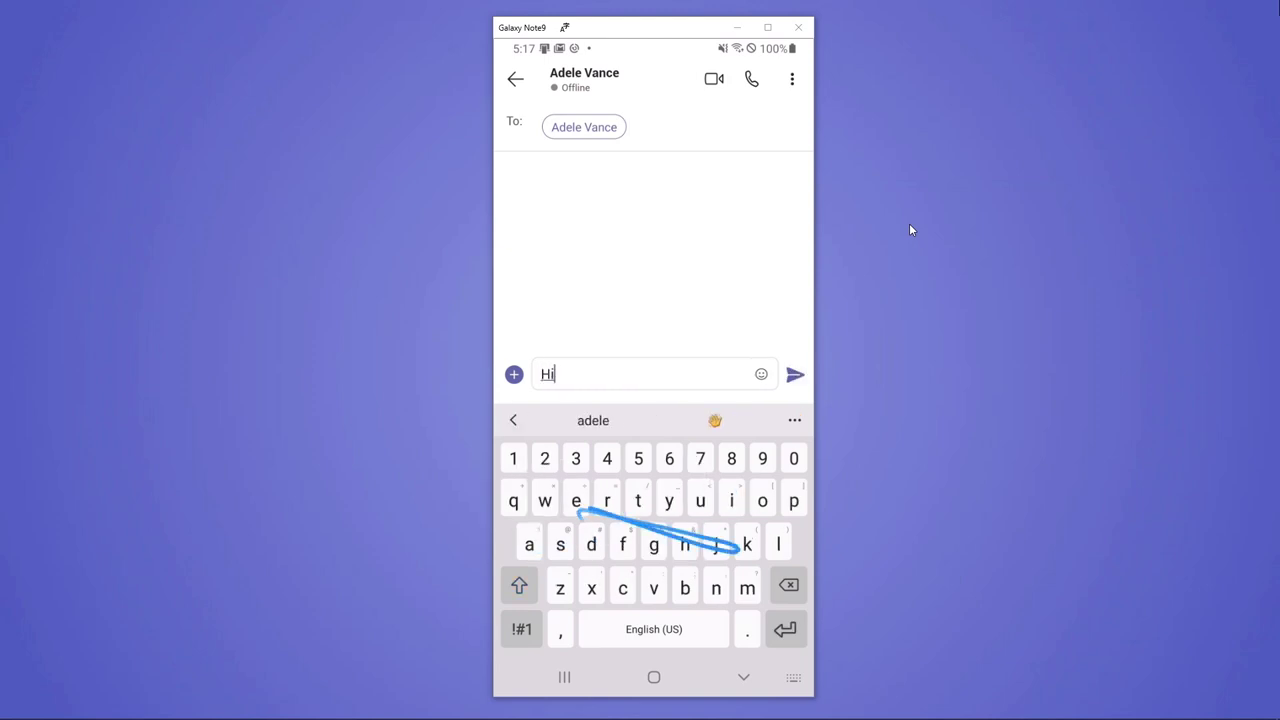
type(" adele")
key("Return")
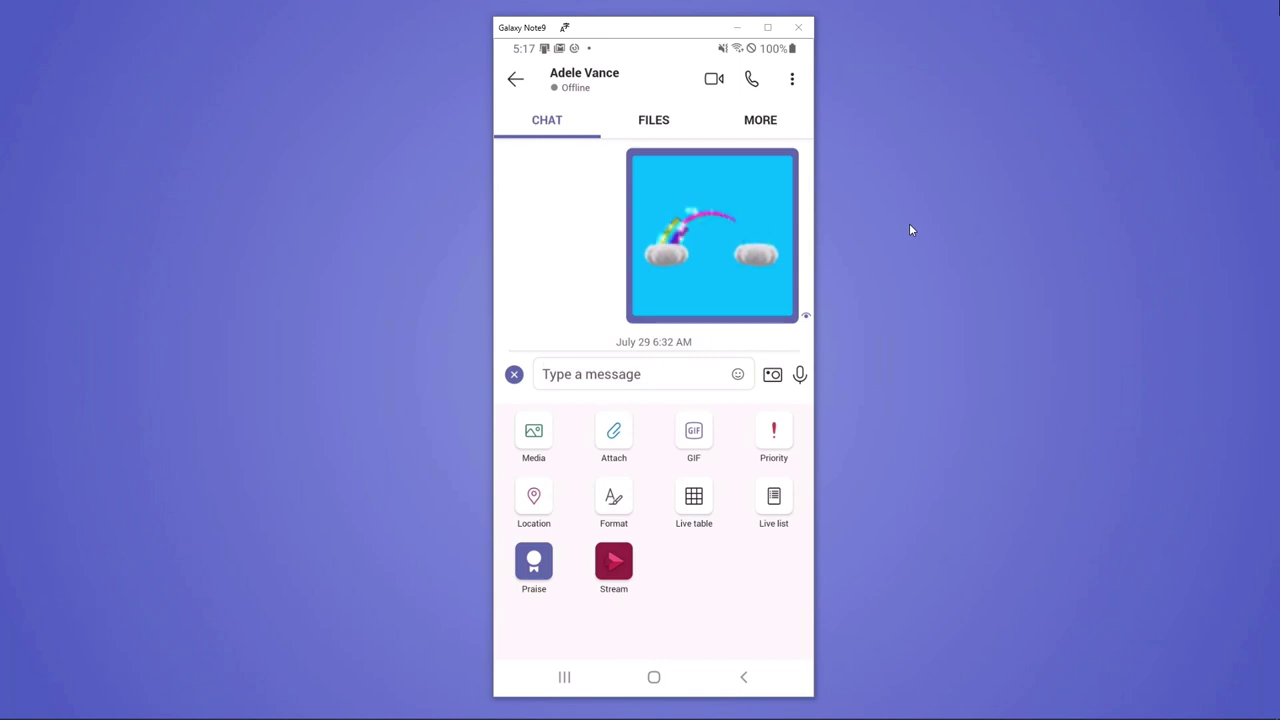
key("Escape")
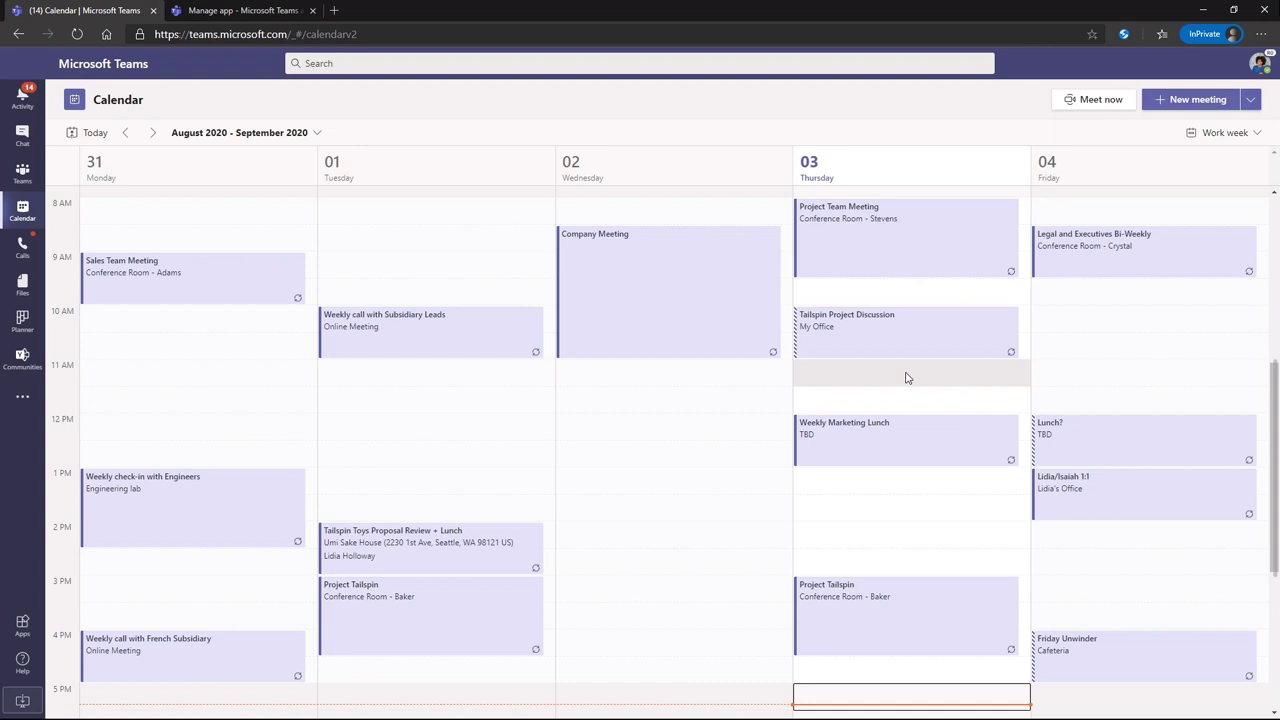
Start a new live event titled 'Safety Town Hall' with its start date set to September 9
left_click(1250, 99)
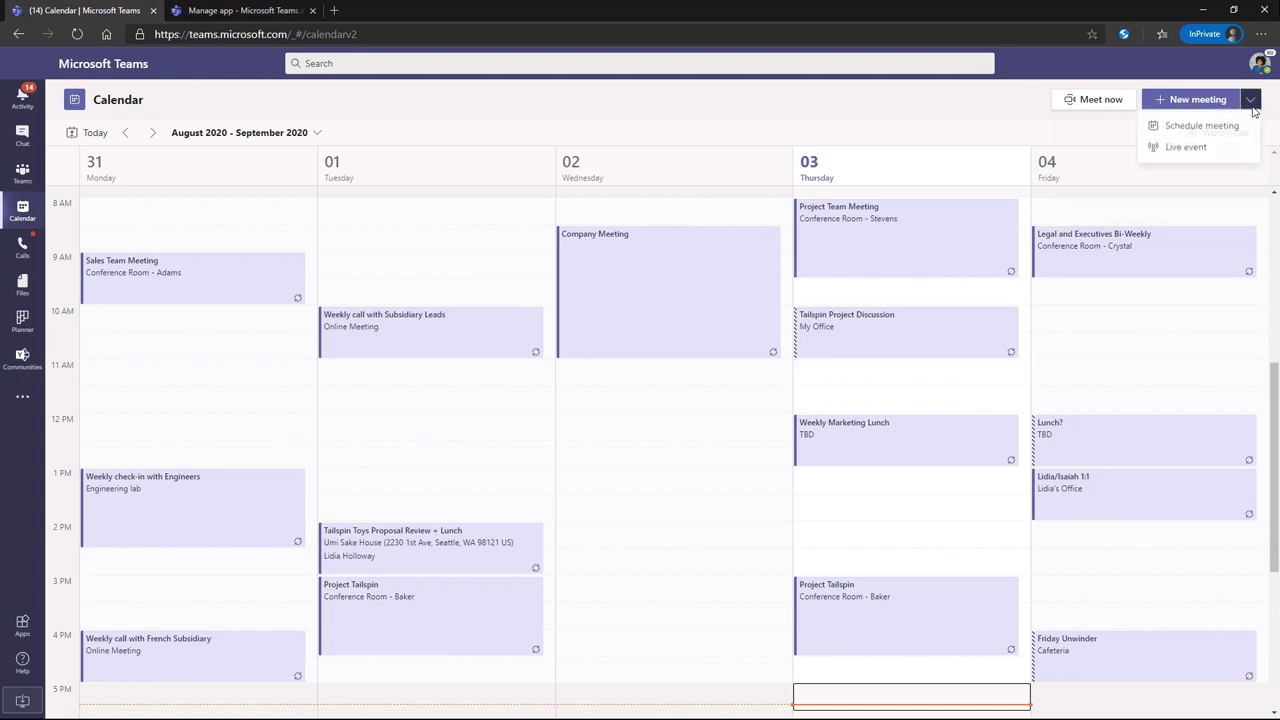
left_click(1190, 148)
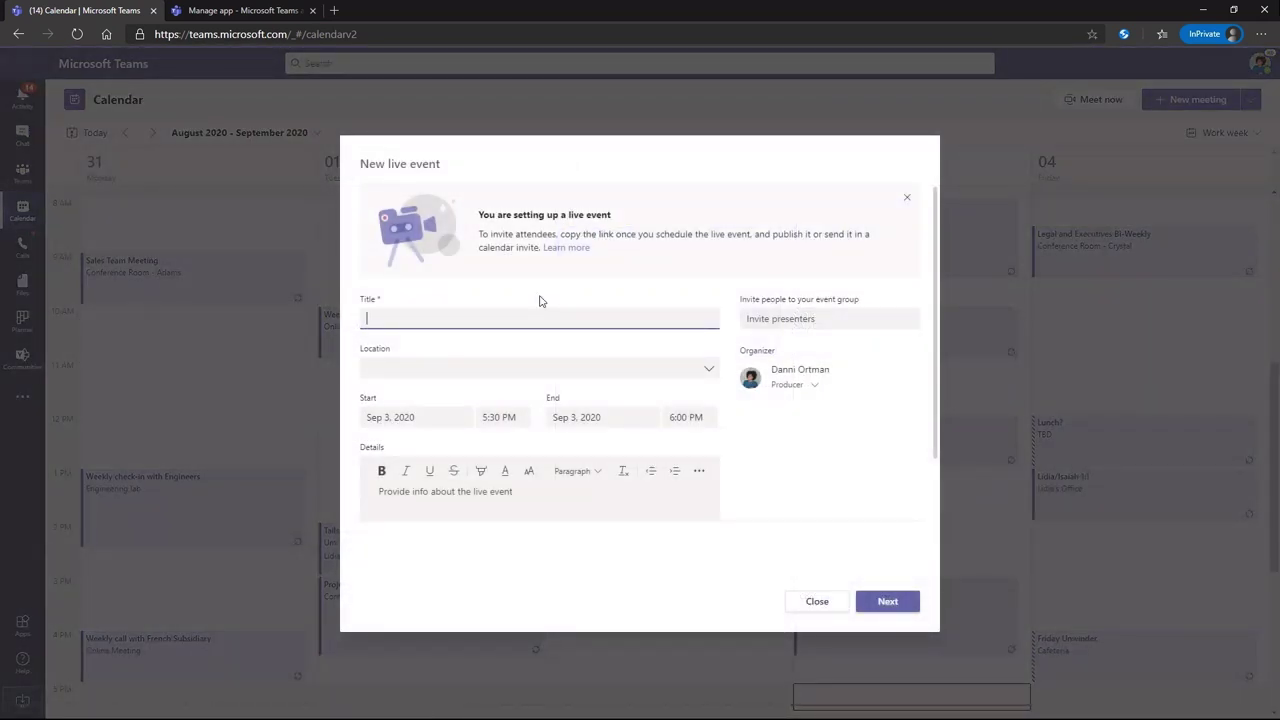
type("Safety Town Hall")
left_click(436, 419)
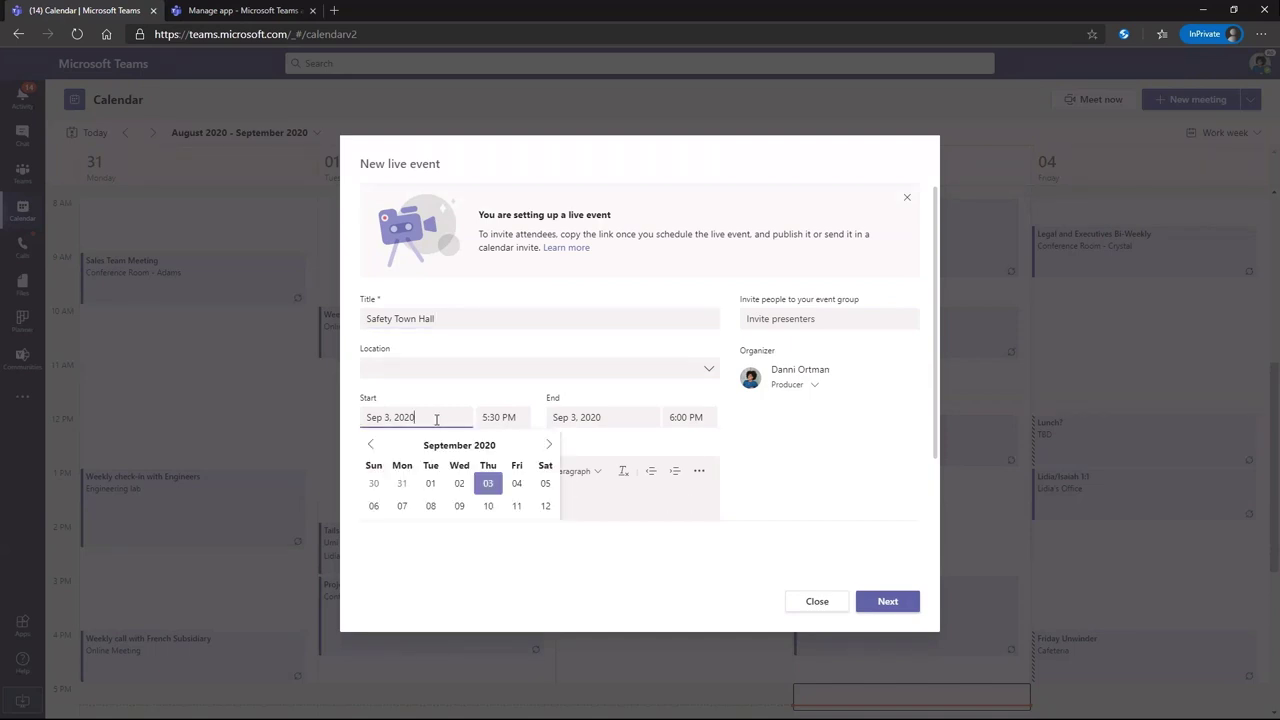
left_click(459, 505)
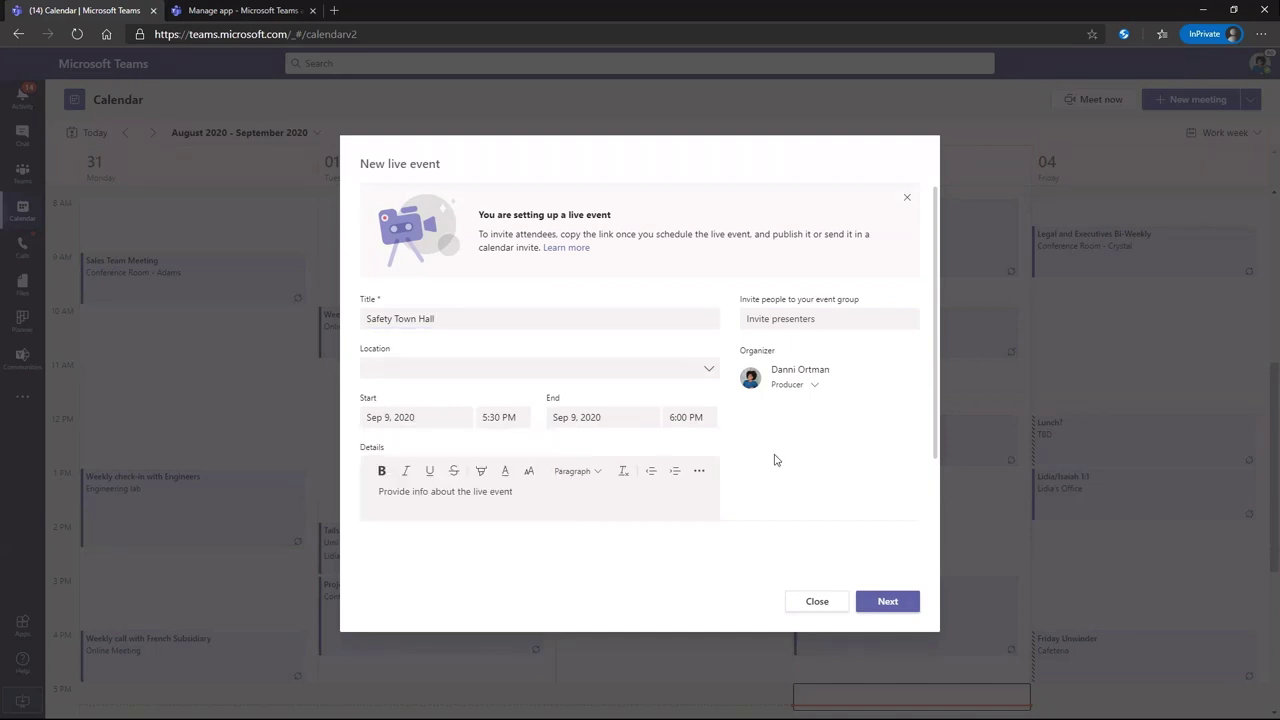
Keep the Org-wide and Teams permissions, schedule the live event, and close its details
left_click(885, 606)
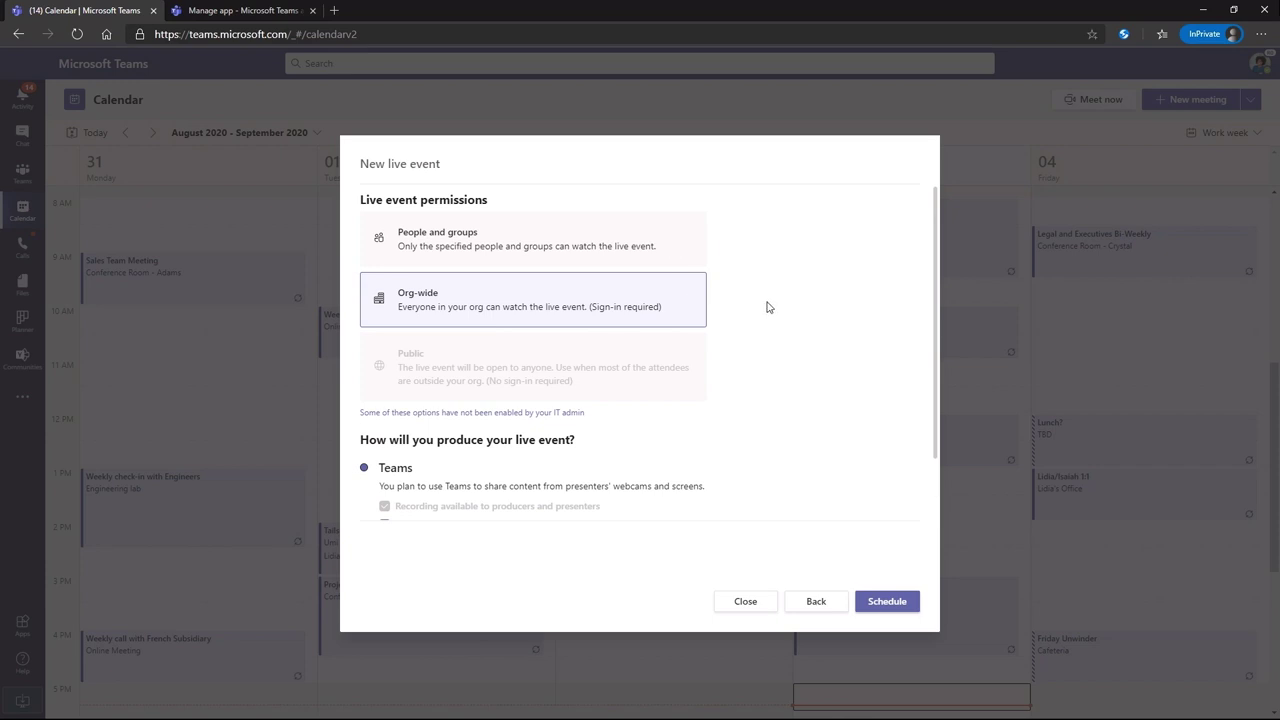
scroll(797, 462, "down", 3)
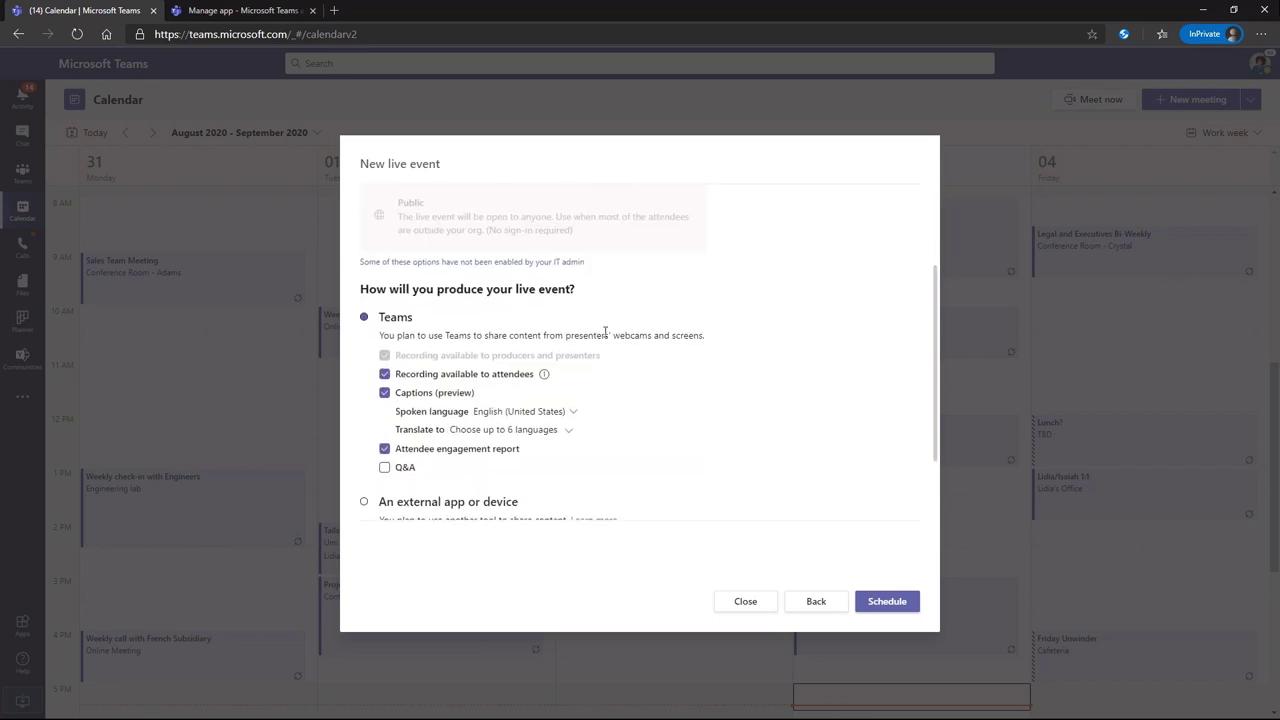
left_click(895, 604)
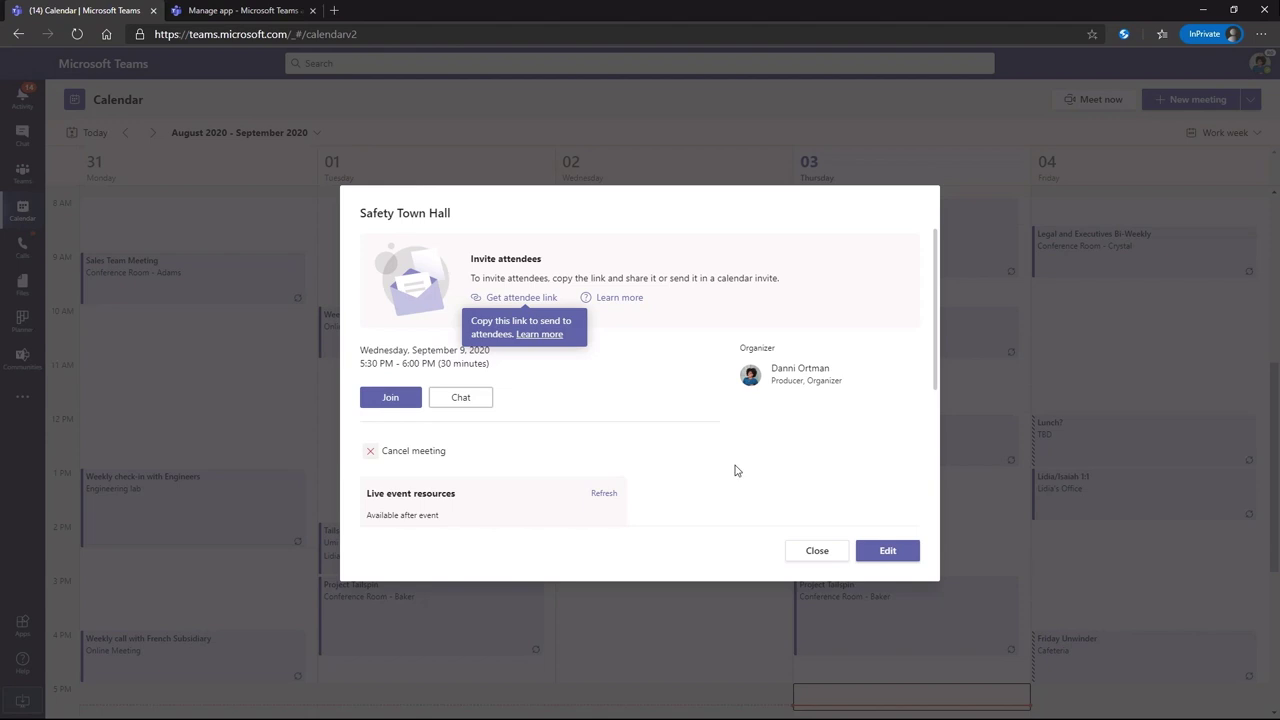
left_click(818, 551)
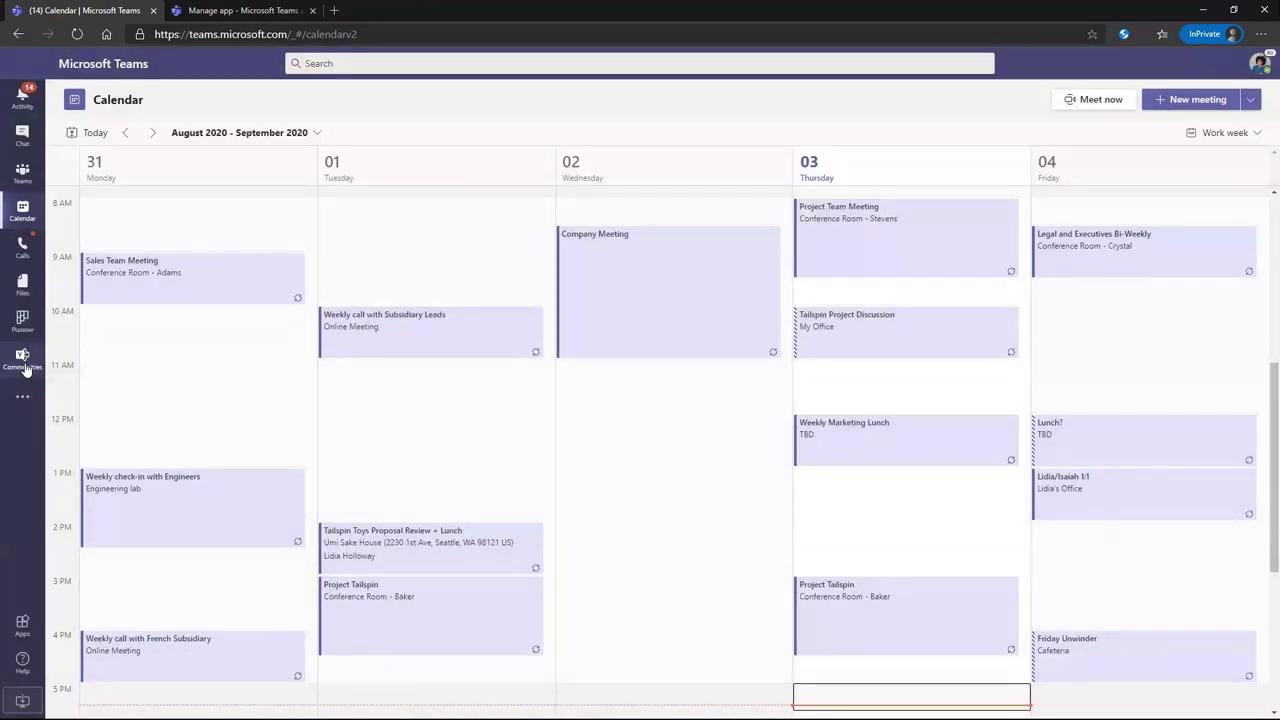
left_click(22, 358)
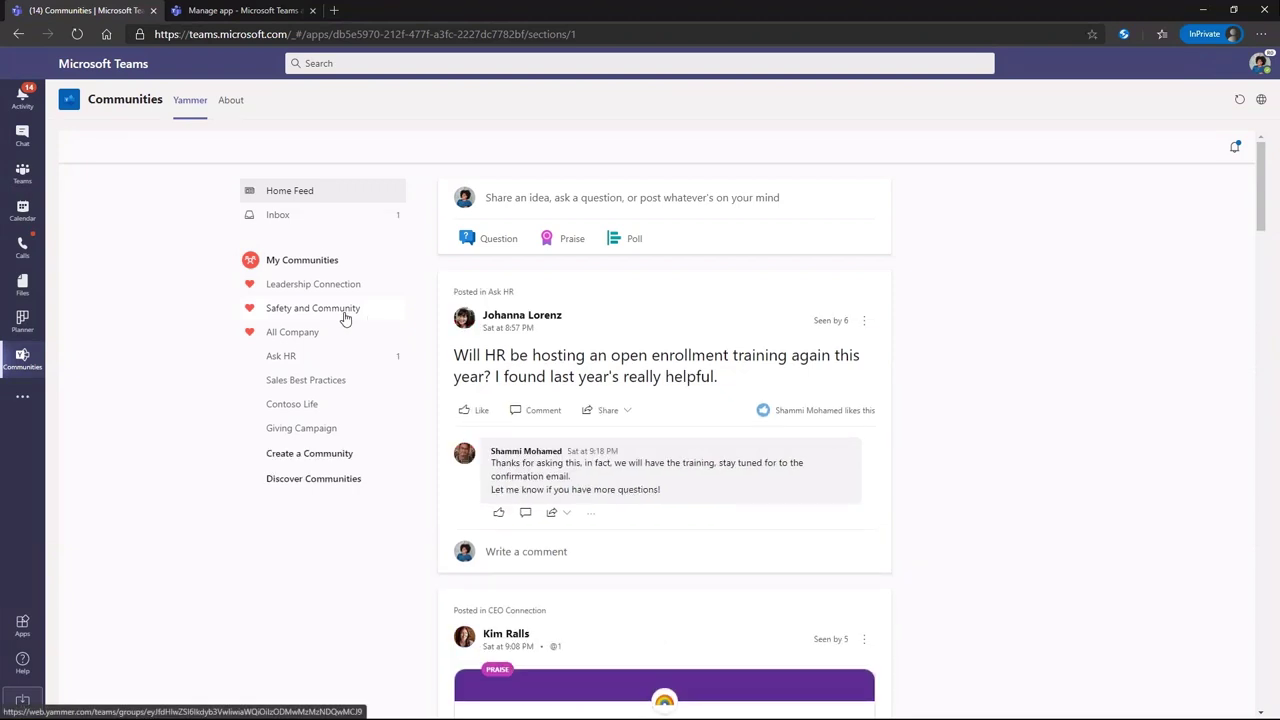
Paste the Safety Town Hall Next Wednesday announcement with its join link into Safety and Community and post it
left_click(345, 318)
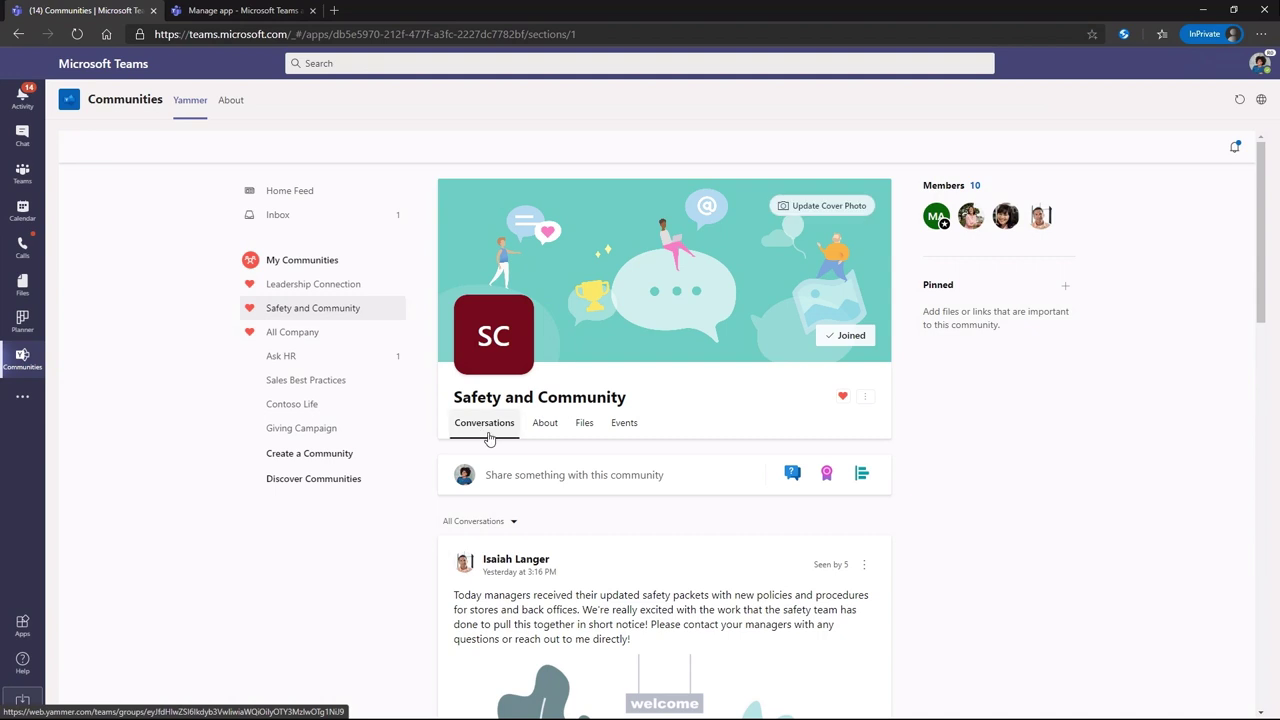
left_click(622, 480)
type("Safety Town Hall Next Wednesday  Click here to join the live event with our safety team to learn the latest procedures. Also use the new safety praise badge when you see your colleagues going above and beyond keeping customers and each other safe.")
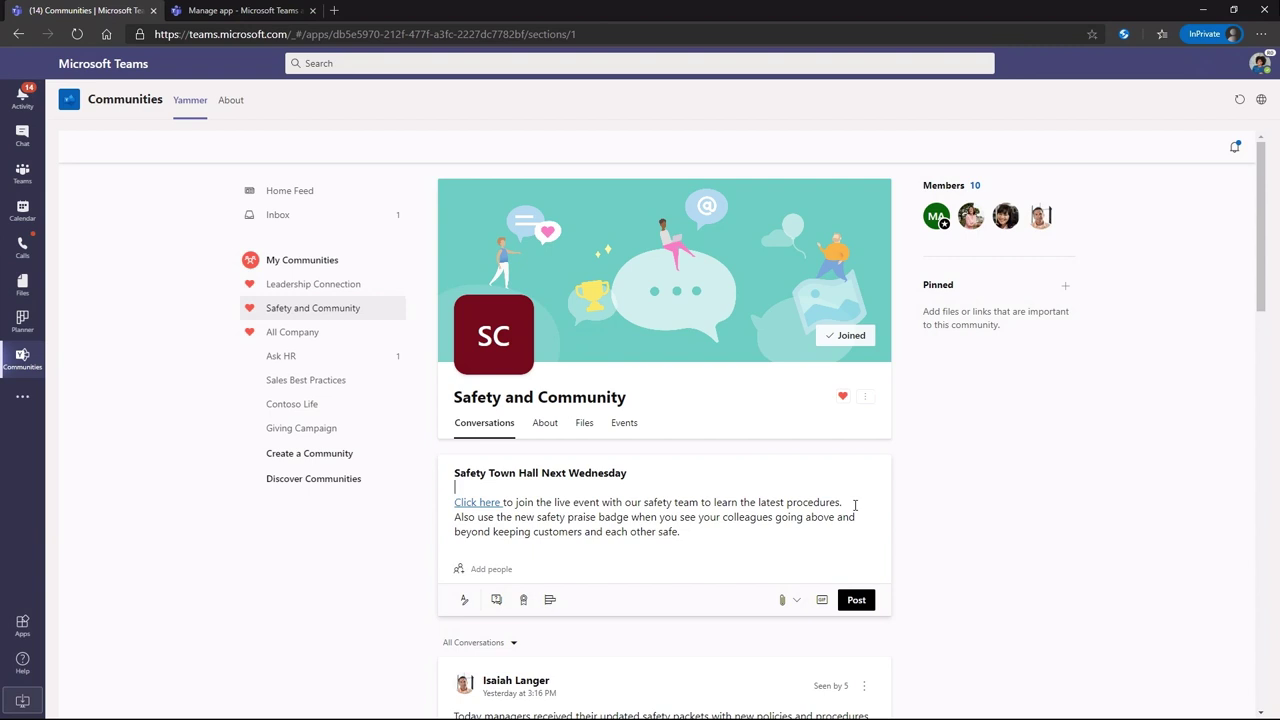
left_click(858, 600)
scroll(960, 600, "down", 4)
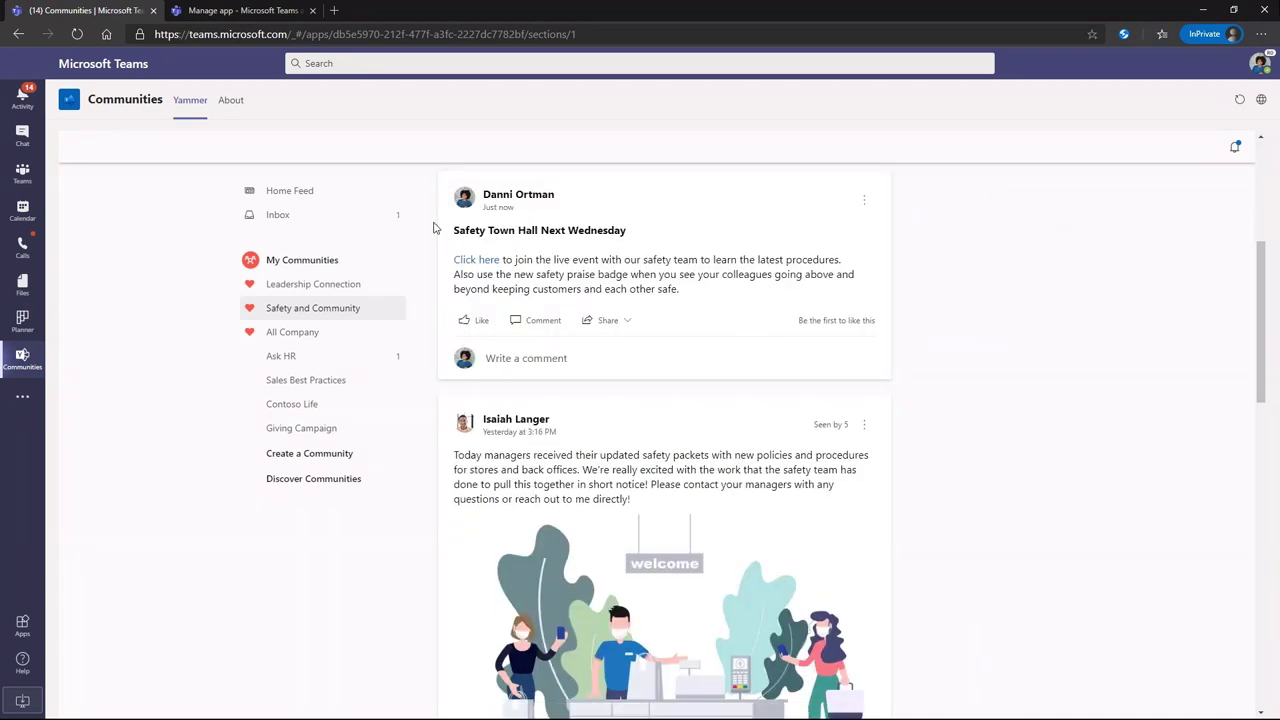
left_click(229, 12)
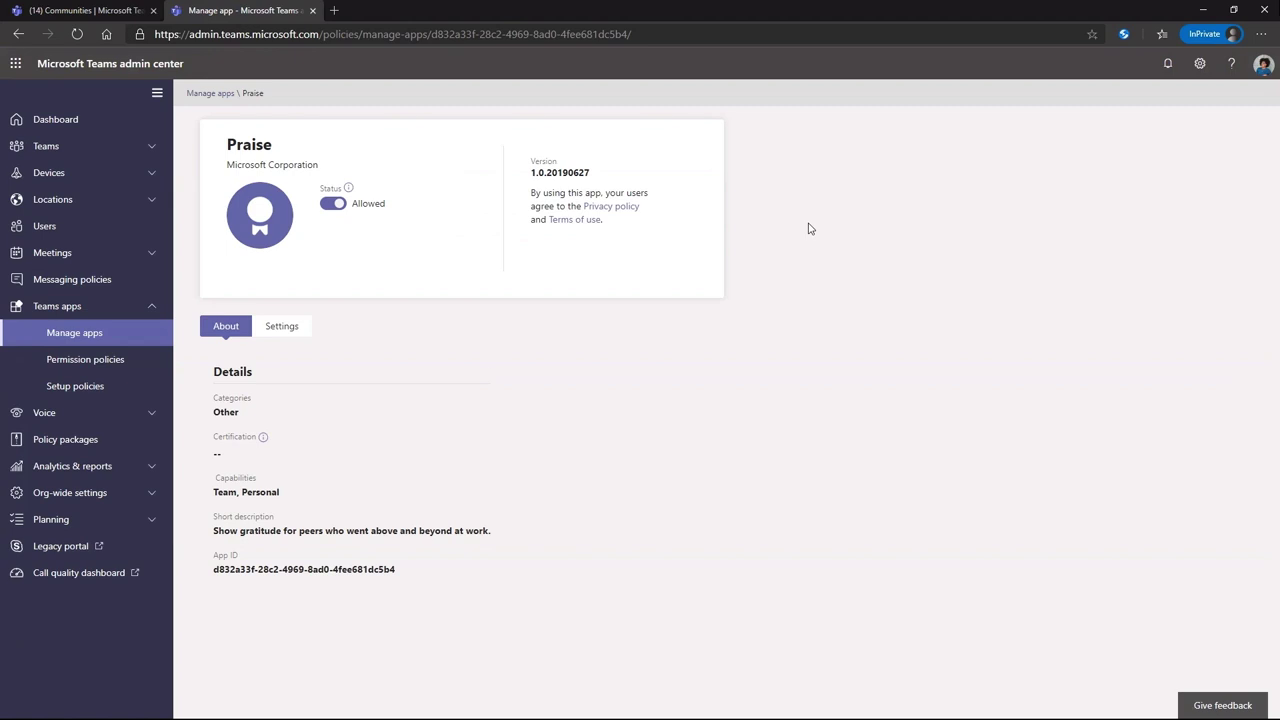
Create a custom Praise badge named 'Safety' using the Safety.png image
left_click(294, 333)
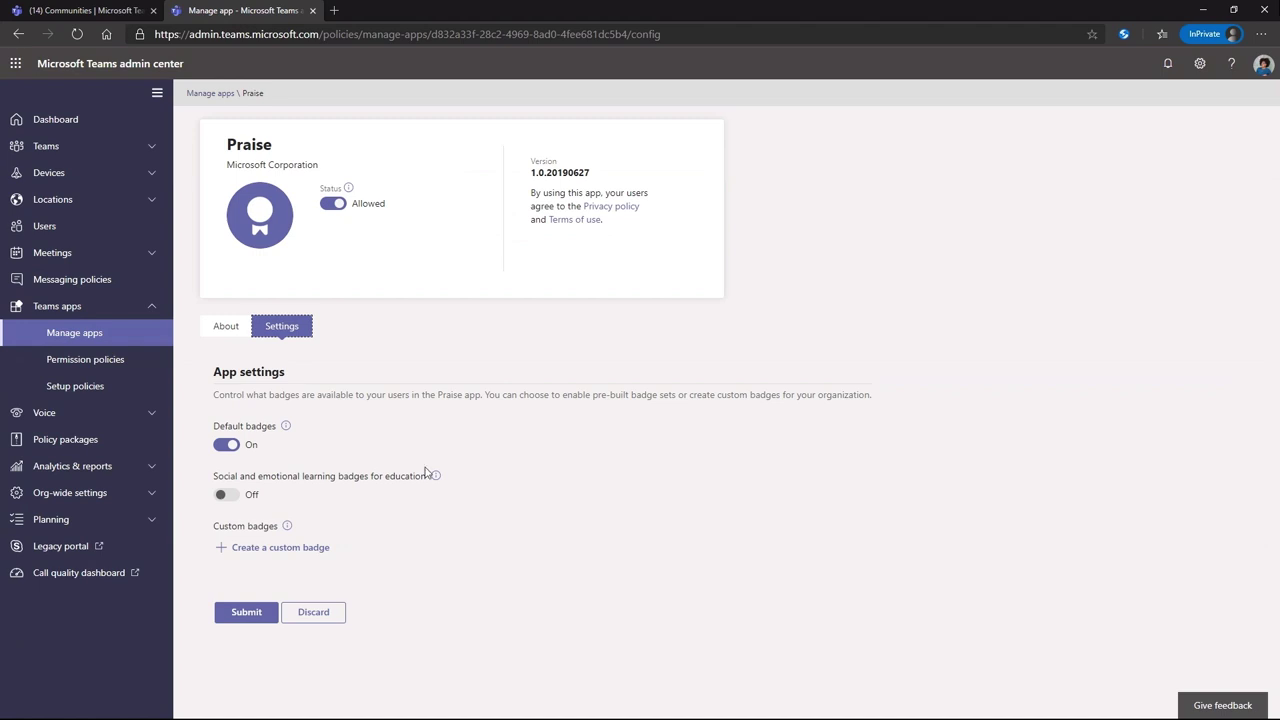
left_click(319, 553)
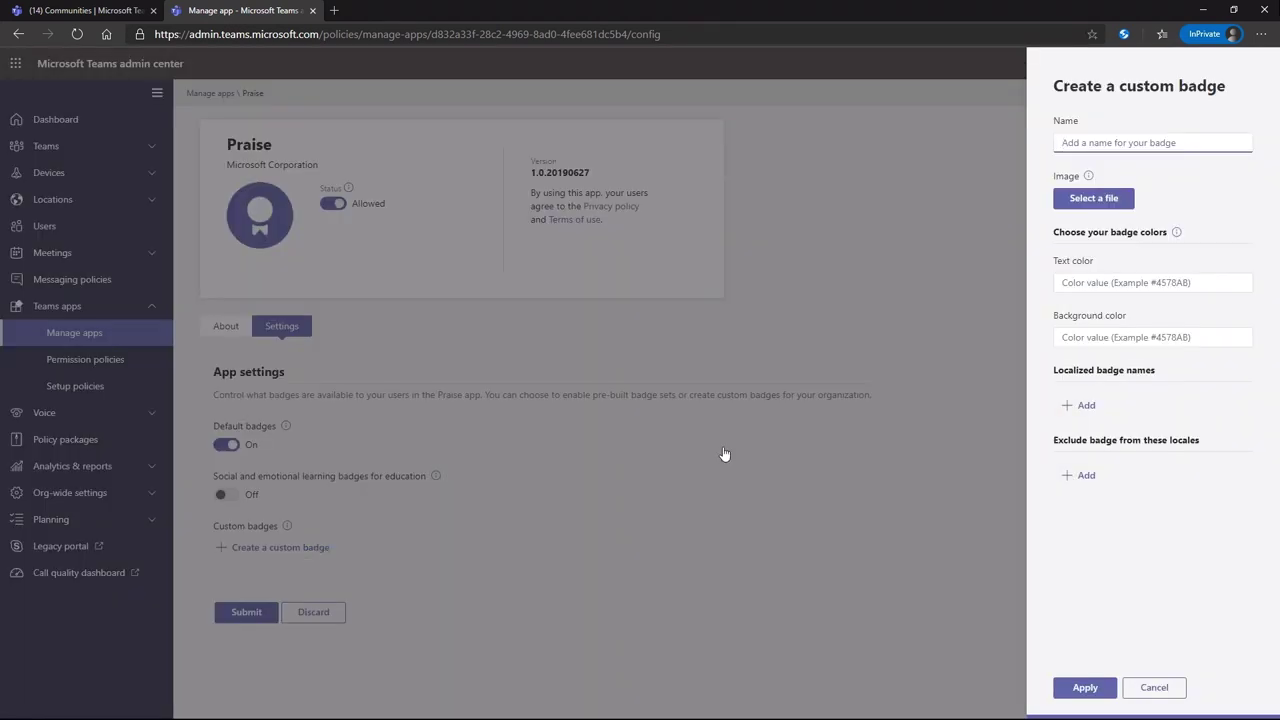
type("Safety")
left_click(1082, 198)
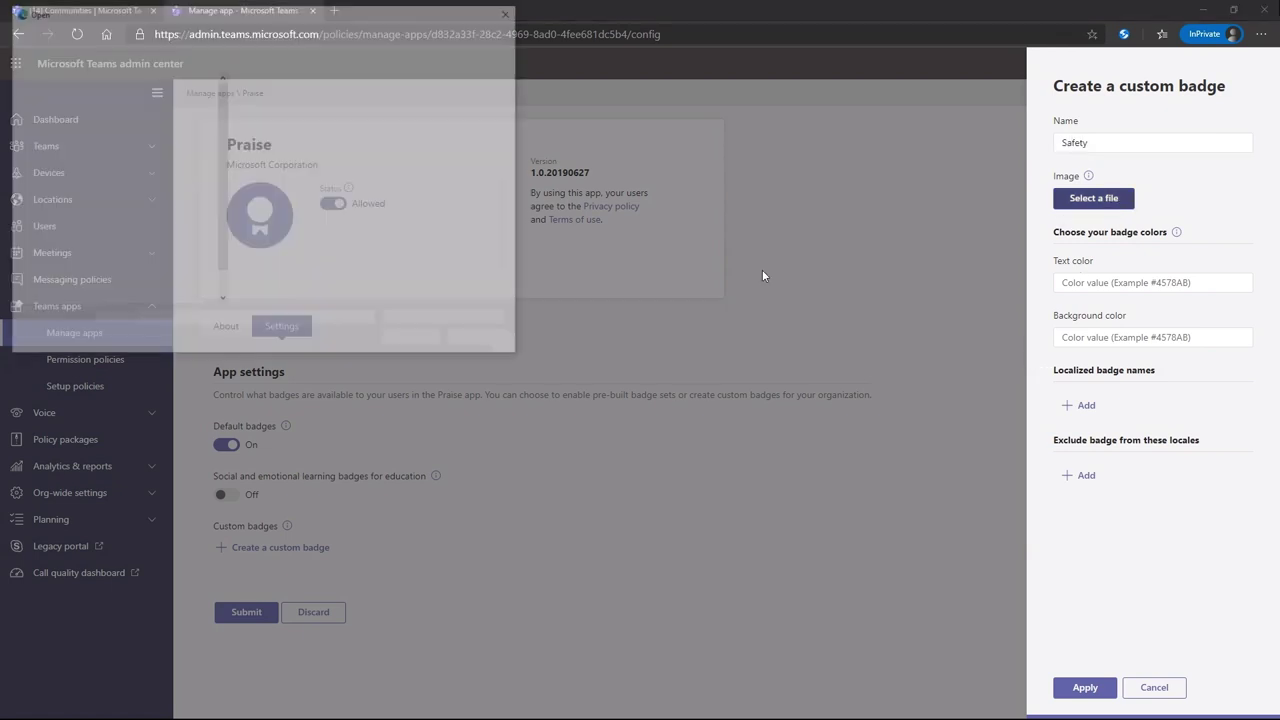
left_click(275, 128)
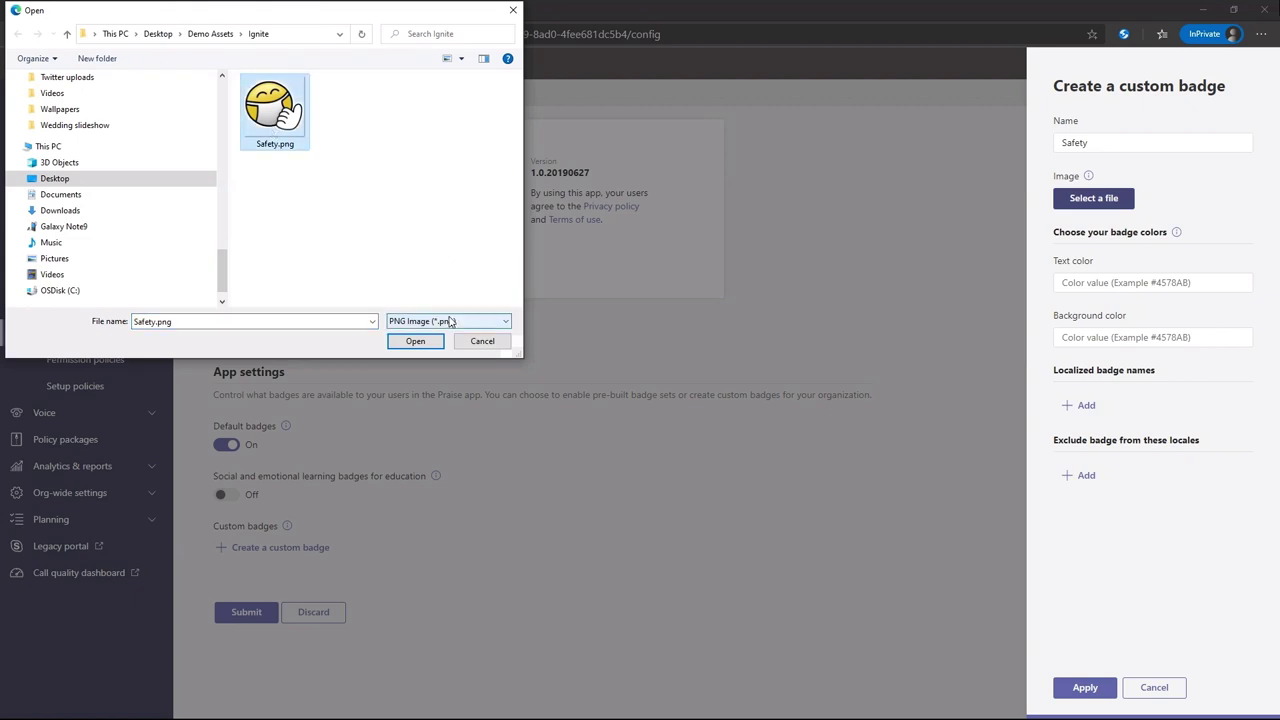
left_click(415, 341)
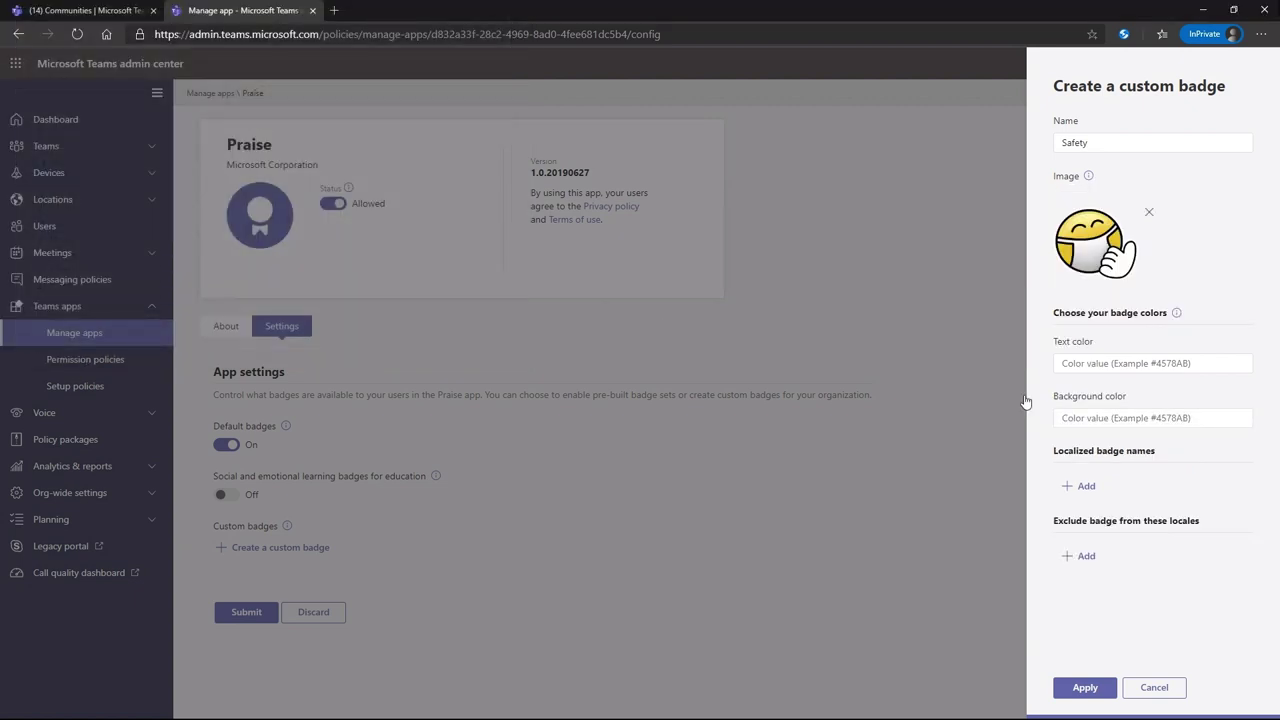
Give the Safety badge text colour #000000 and background #FFFFFF, and apply it
left_click(1093, 364)
type("#000000")
key("Tab")
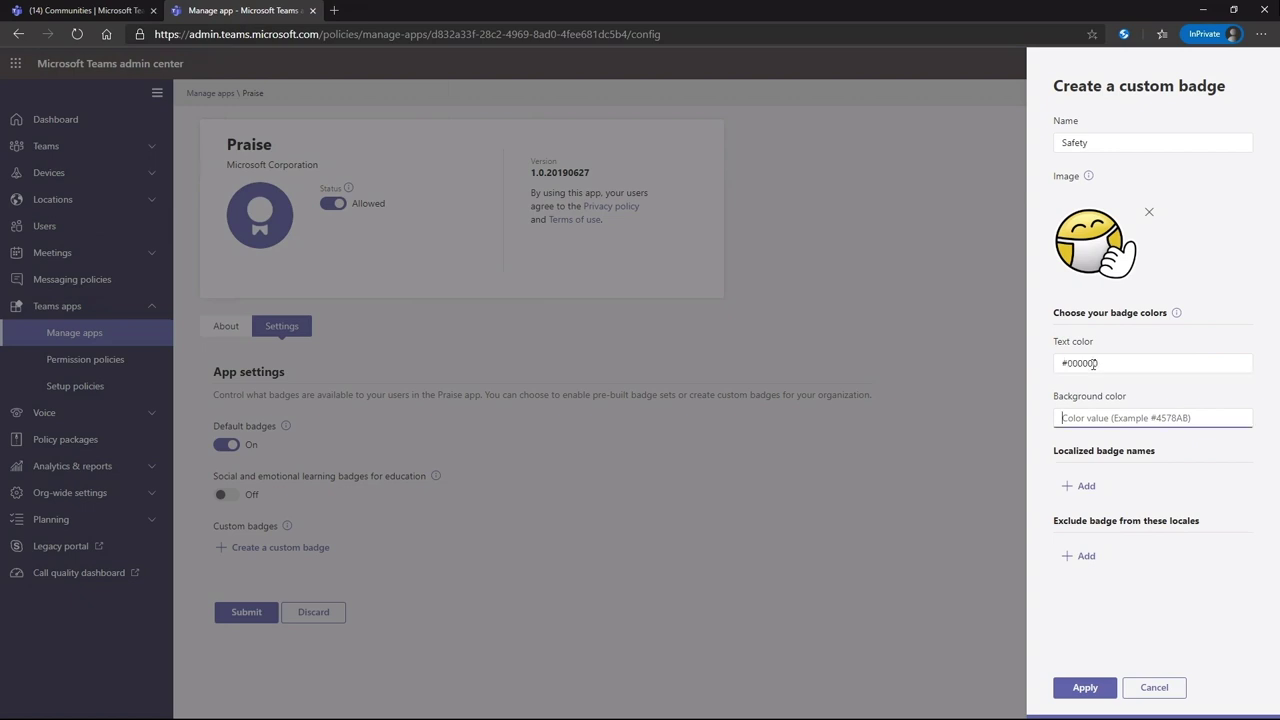
type("#FFFFFF")
left_click(1089, 687)
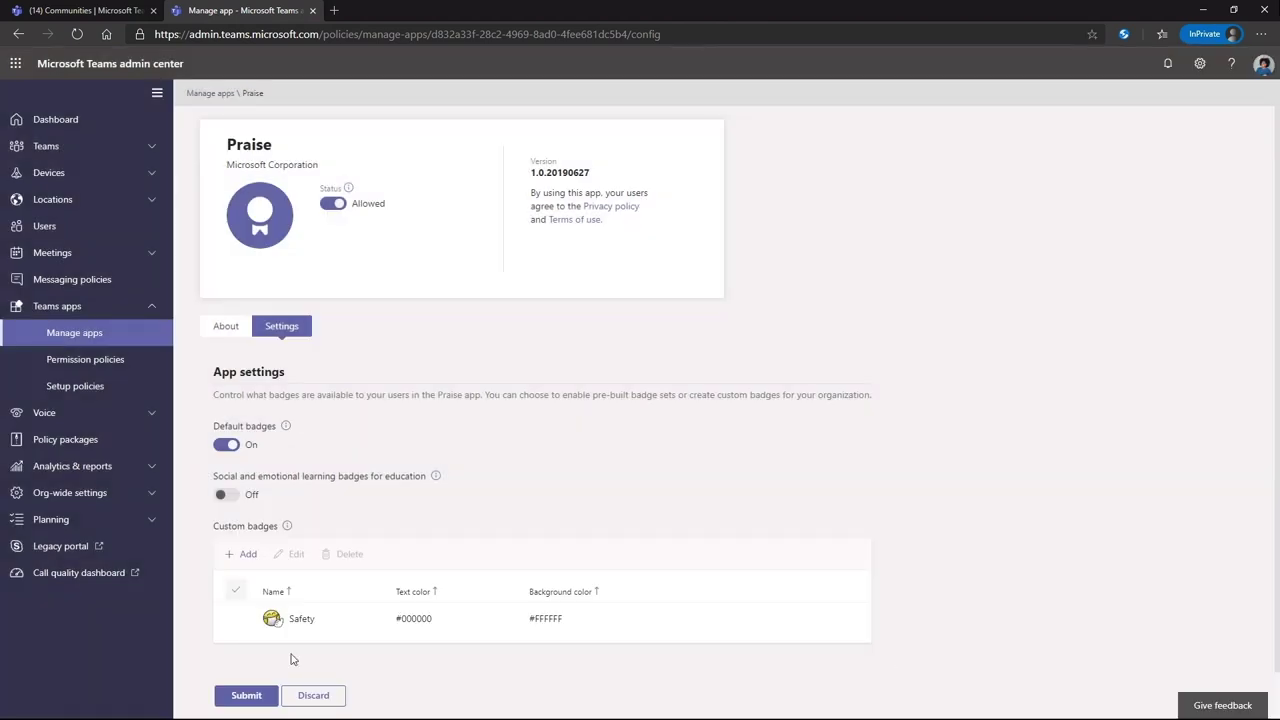